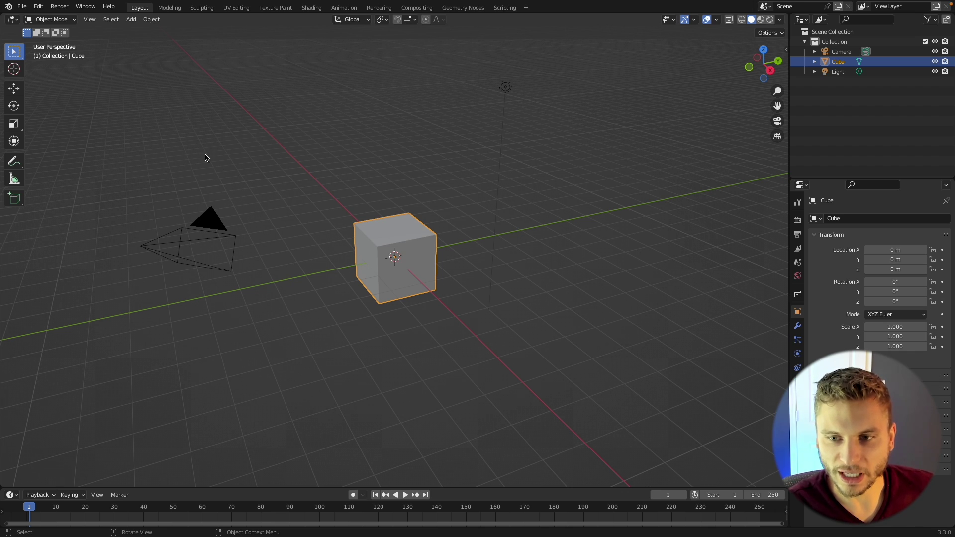
Create a new file from the VFX template.
click(22, 7)
mouse_move(35, 18)
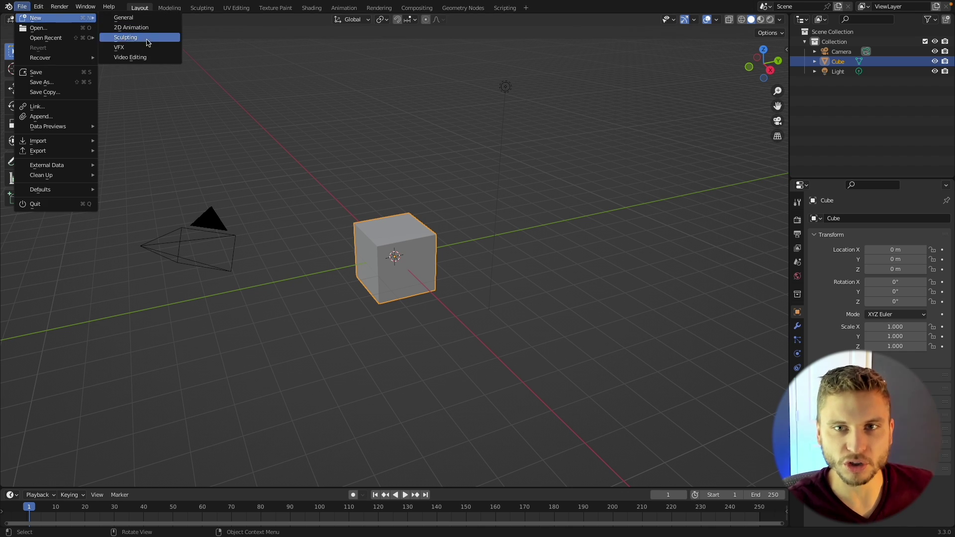
click(177, 52)
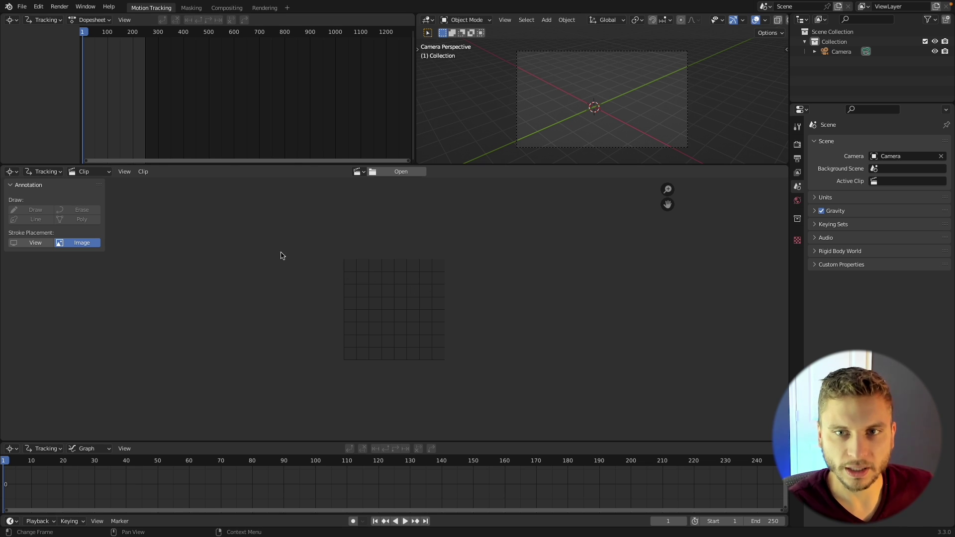
Load the footage Alley - 75100.mp4 from the Downloads folder as the tracking clip and fit it in view.
click(416, 171)
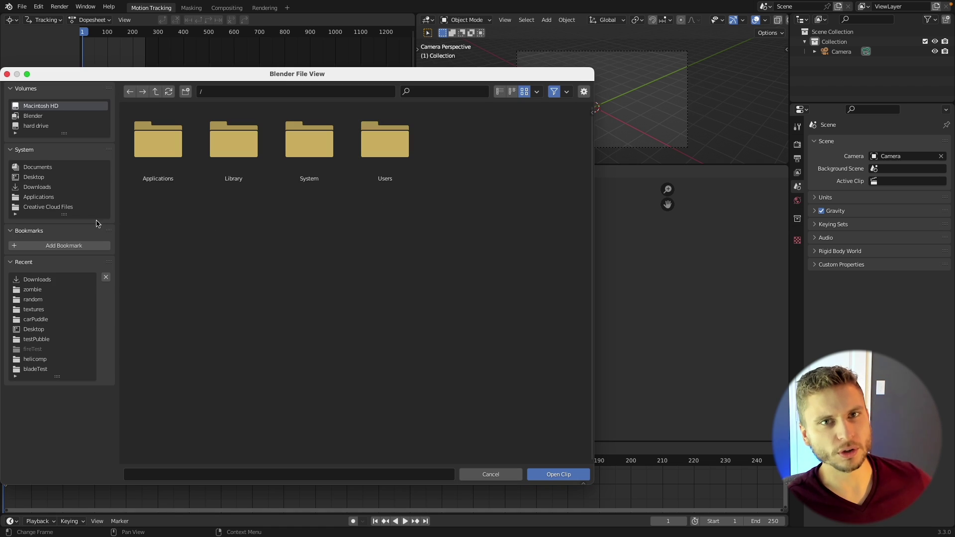
click(37, 188)
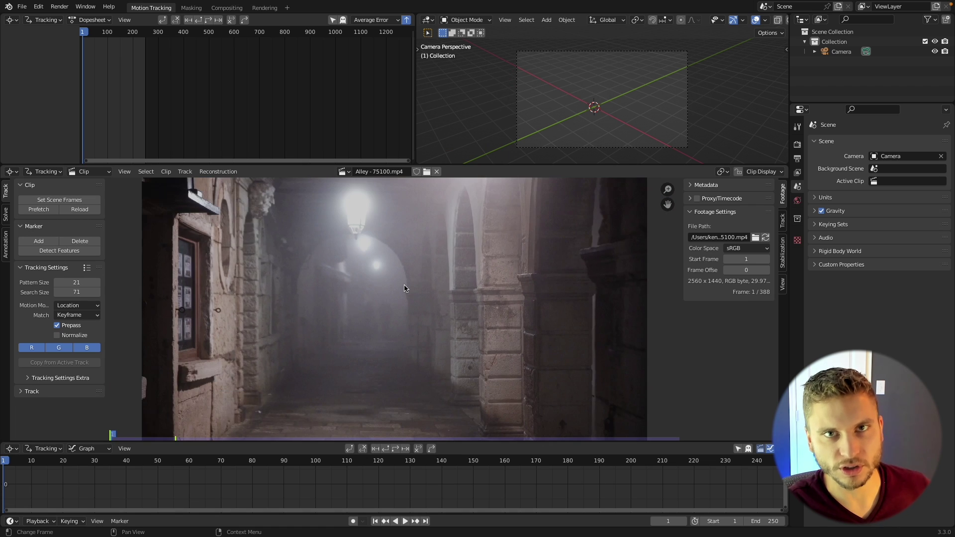
key(f)
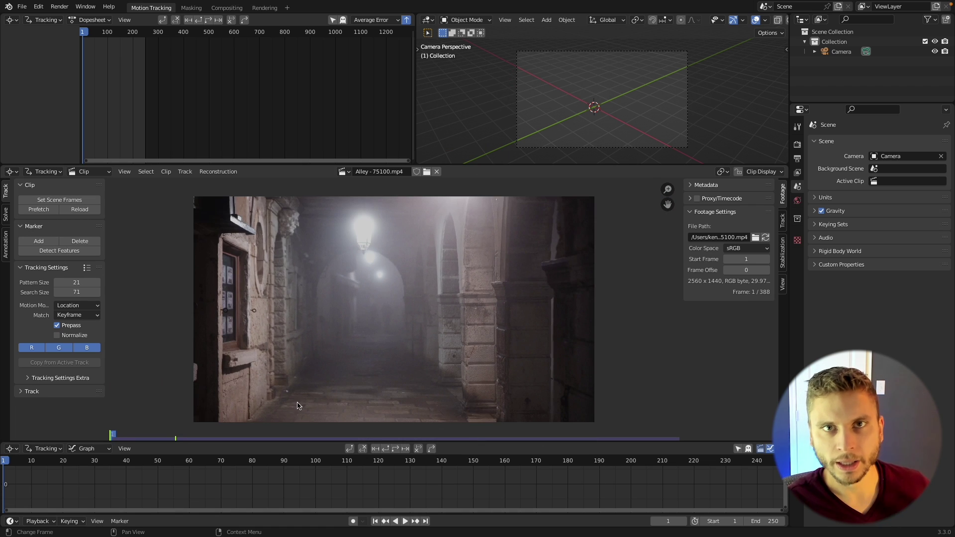
Set the scene's end frame to 200, trying the clip's own frame range and undoing that change.
click(771, 522)
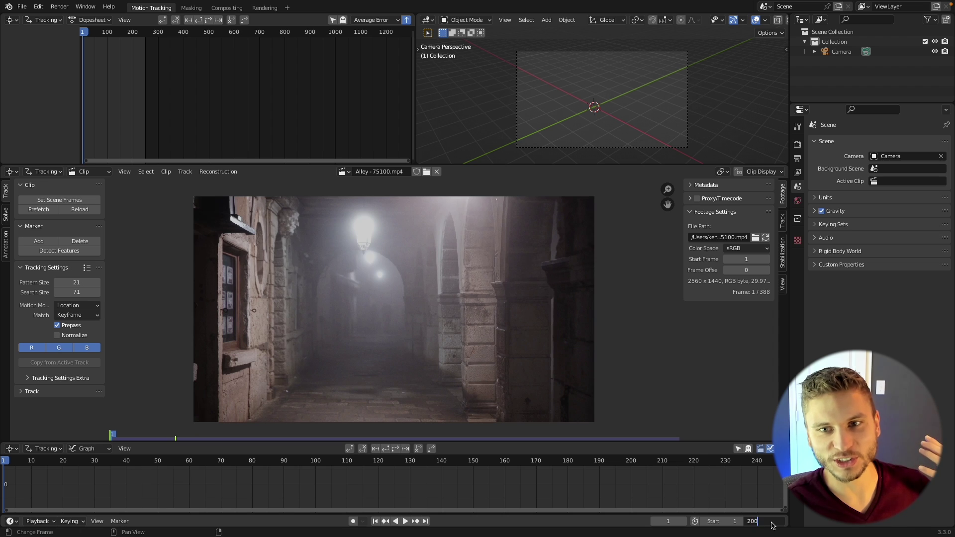
text(200)
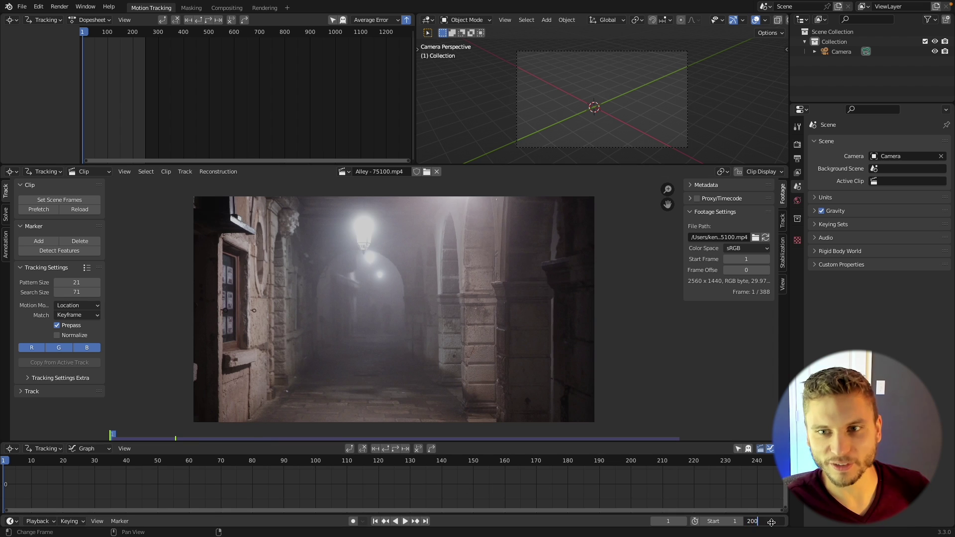
key(Return)
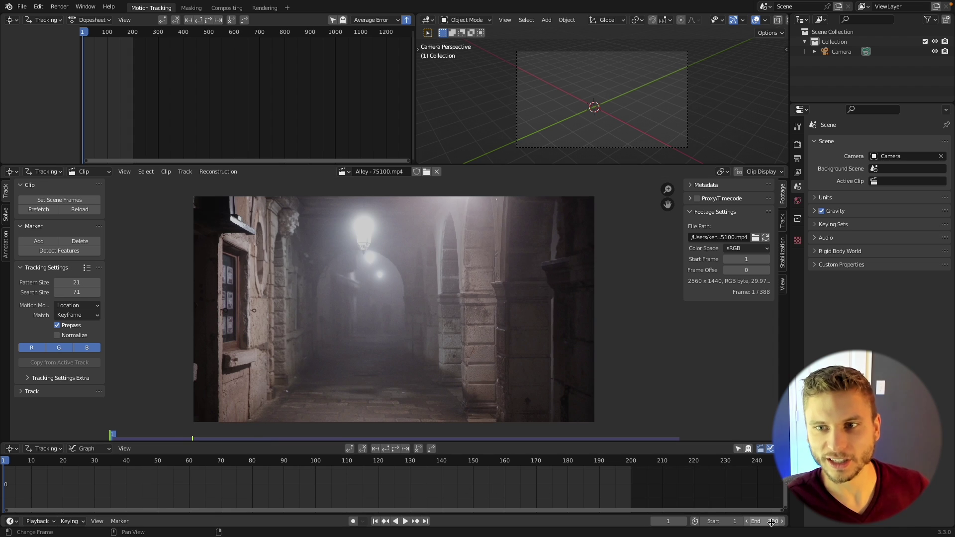
click(60, 200)
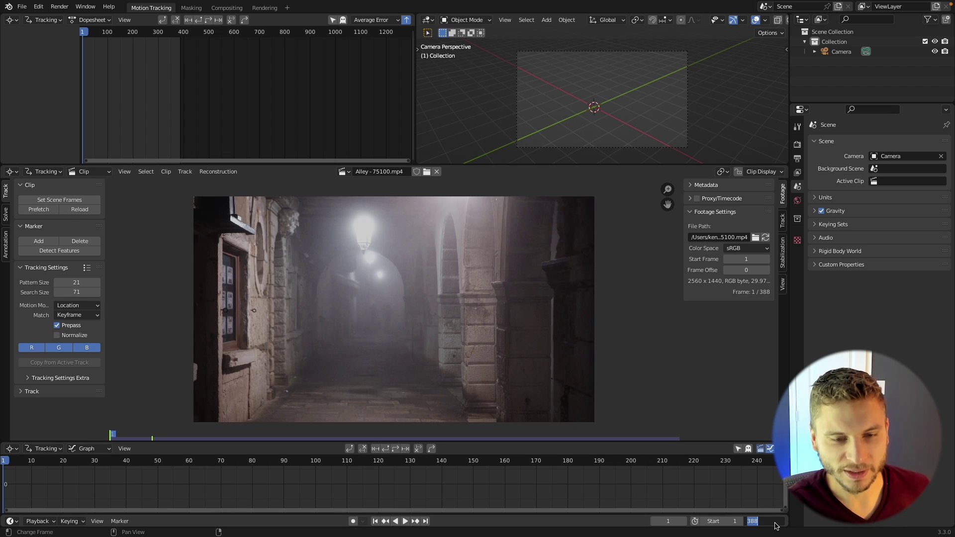
key(ctrl+z)
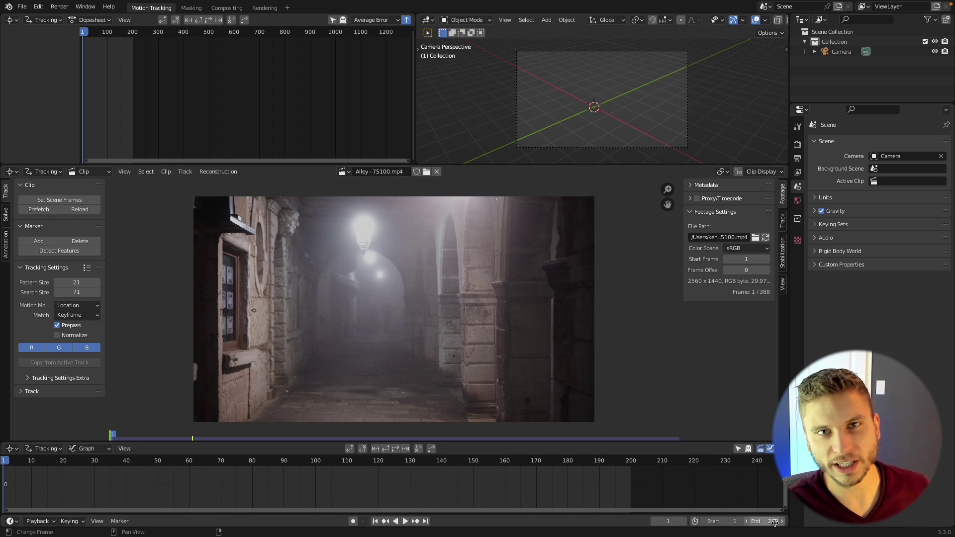
Prefetch the alley clip's frames into memory for playback.
click(38, 209)
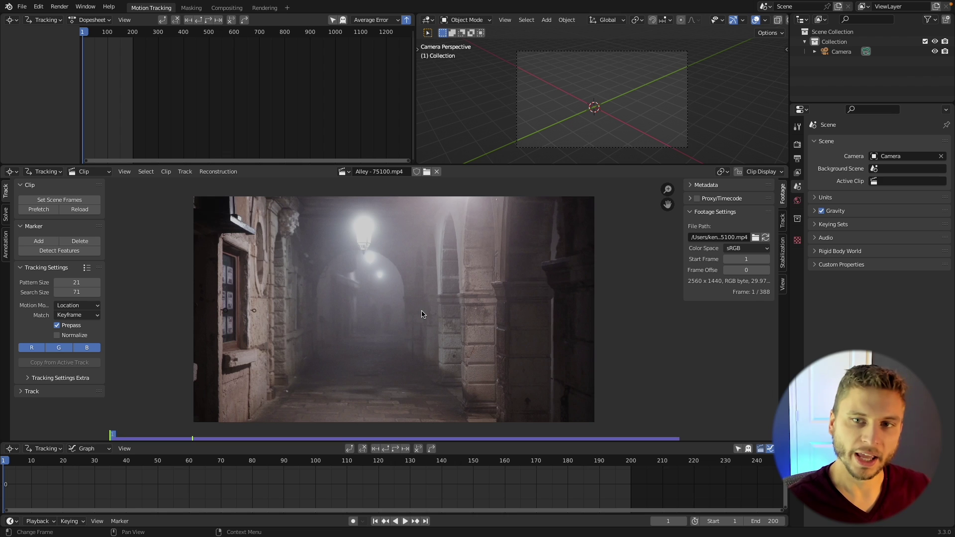
key(space)
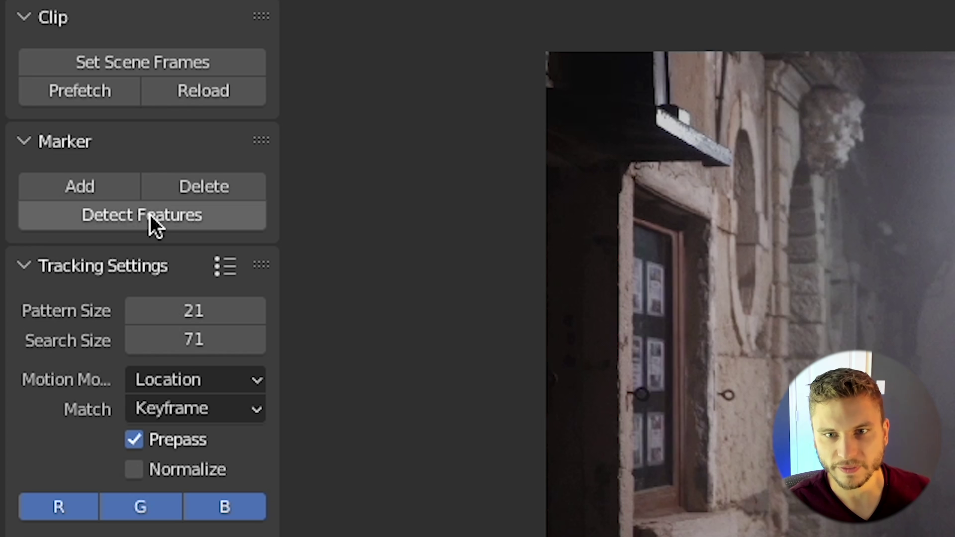
Detect features across the whole frame with a margin of 8 and a threshold of 0.02.
click(148, 215)
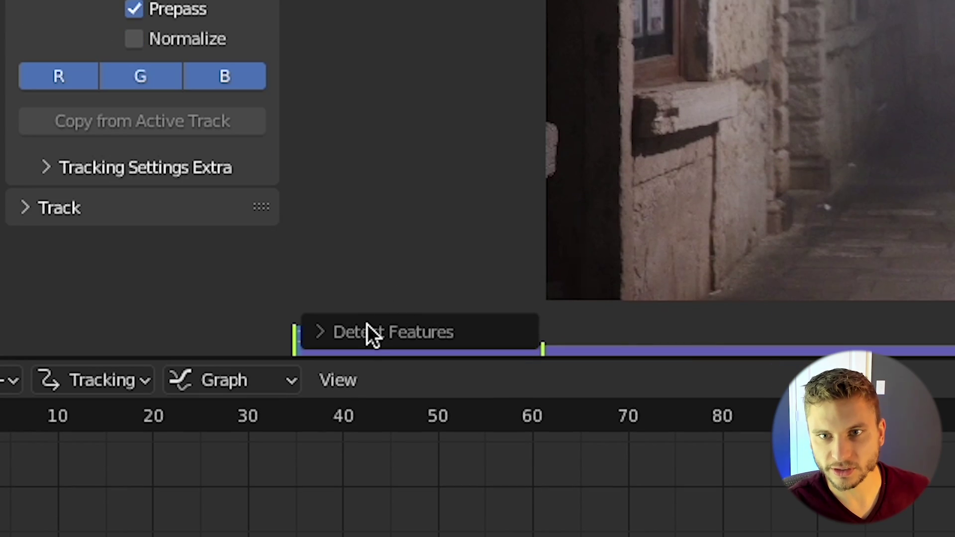
click(368, 332)
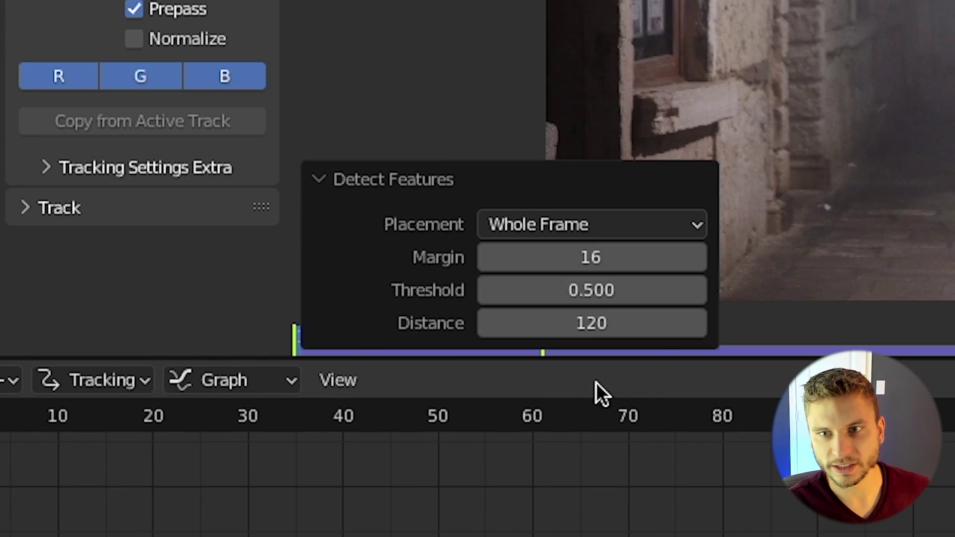
click(655, 258)
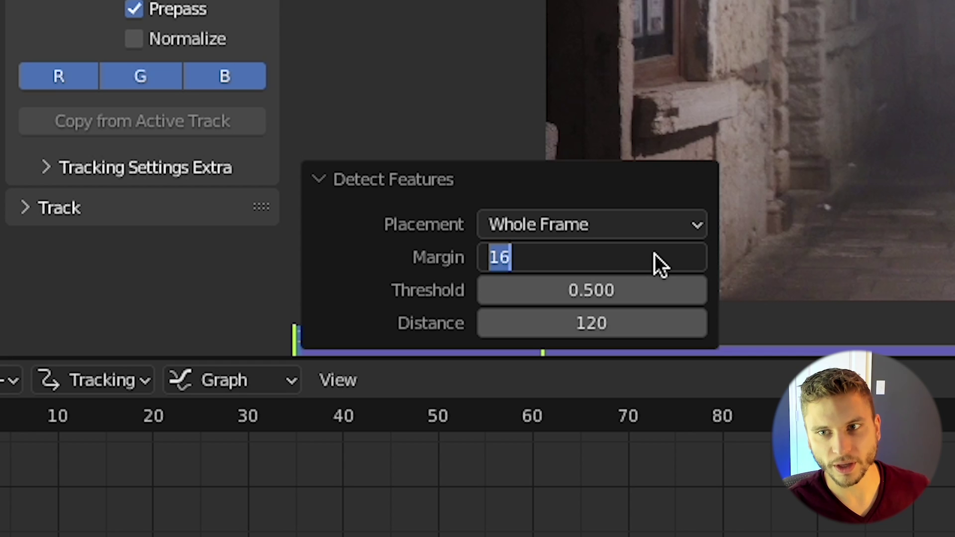
text(8)
key(Tab)
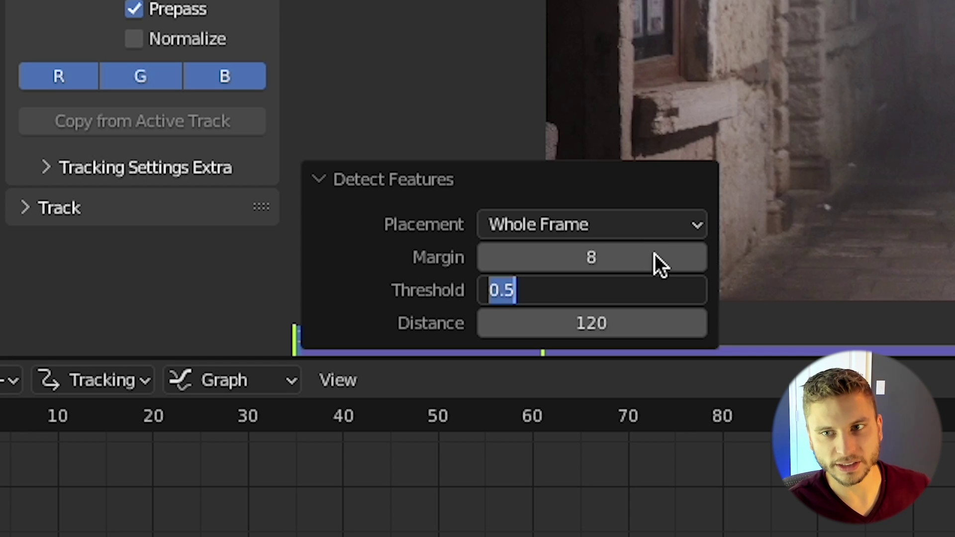
text(.02)
key(Return)
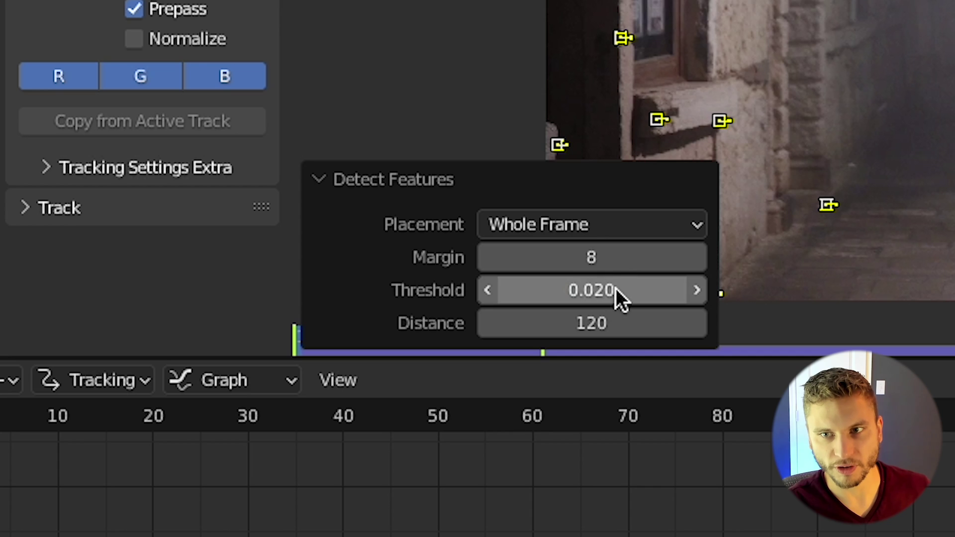
Set the feature detection distance to 12.
click(616, 319)
text(2)
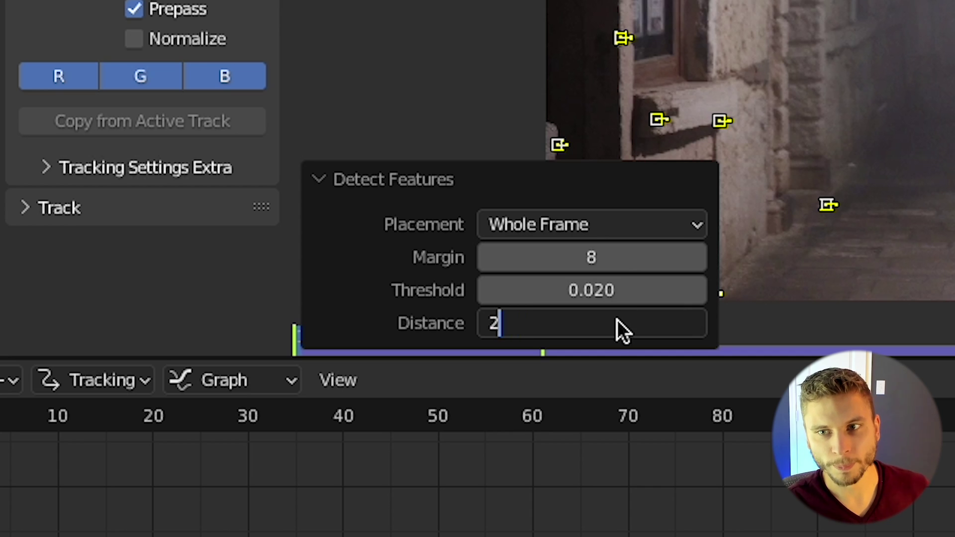
key(BackSpace)
text(12)
key(Return)
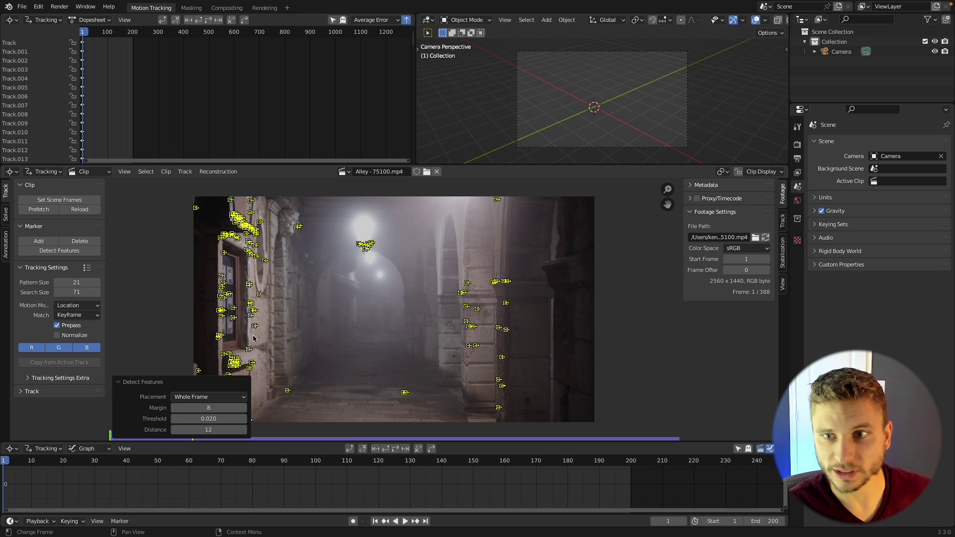
Select all detected markers, track them forward to frame 200, and track them backward to frame 1.
click(368, 304)
key(a)
key(ctrl+t)
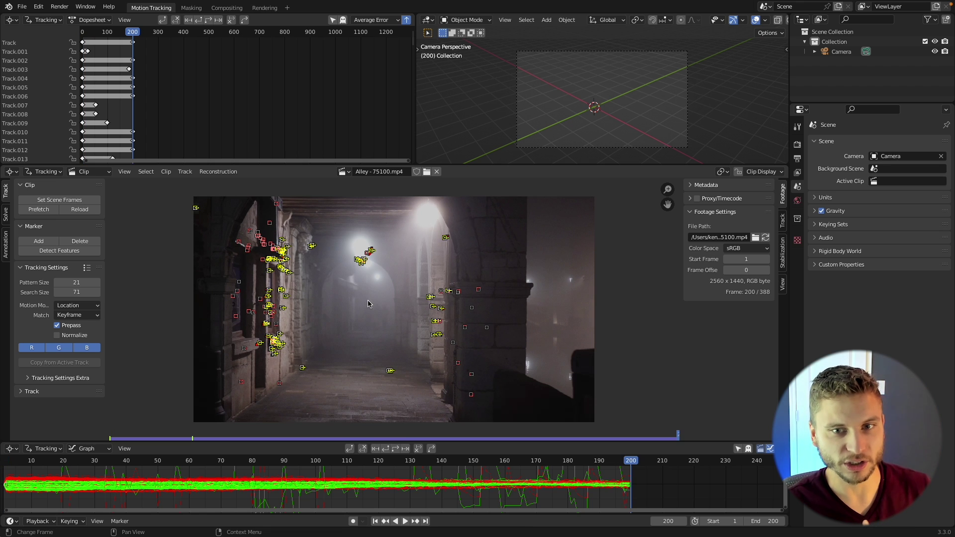
key(ctrl+shift+t)
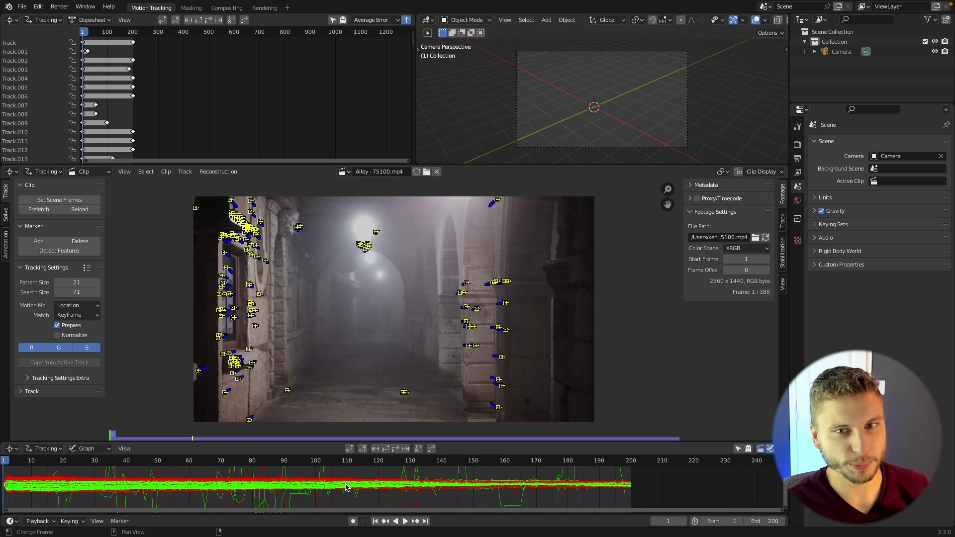
Detect additional features on the last frame, 200, and track them backward to frame 1.
click(426, 520)
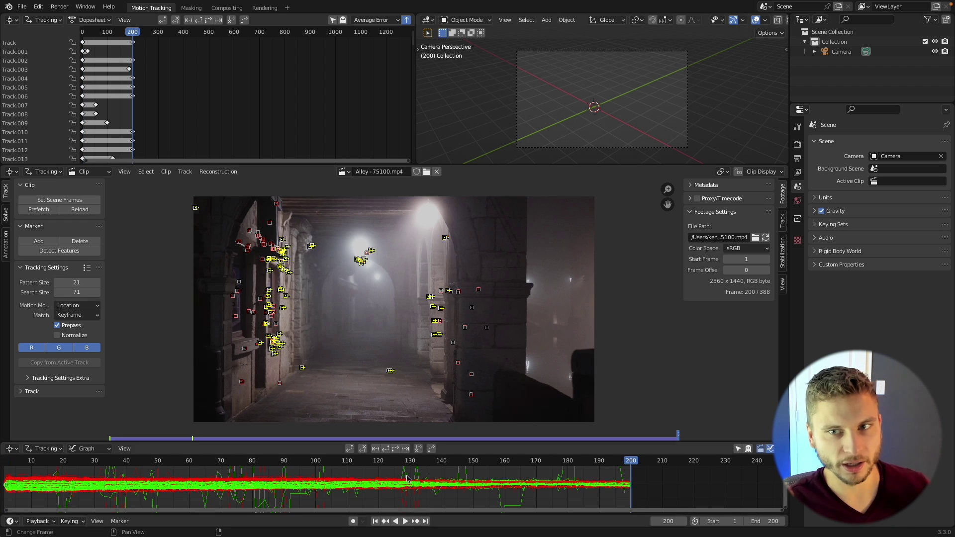
click(59, 251)
key(ctrl+shift+t)
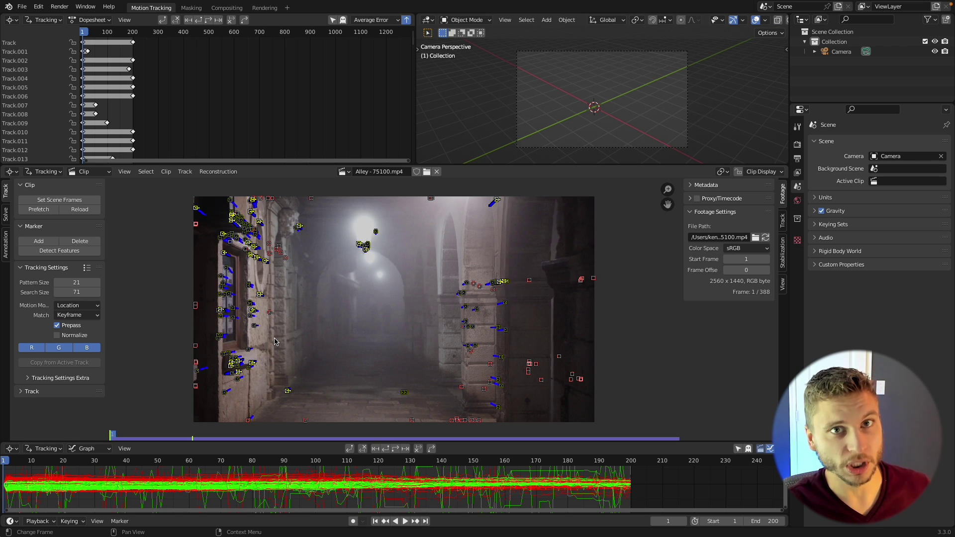
Set the solve clean-up values to 1 frame and an error of 1.
click(6, 217)
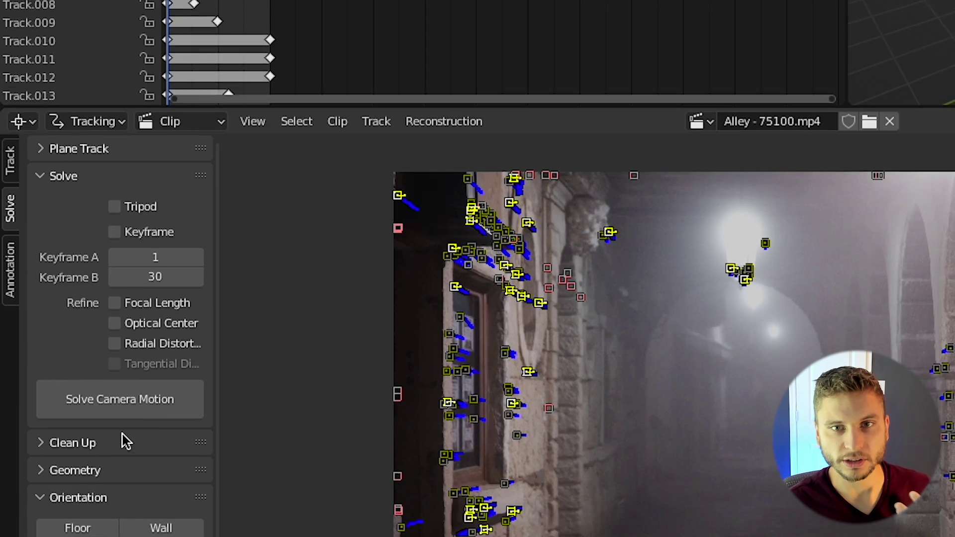
click(62, 333)
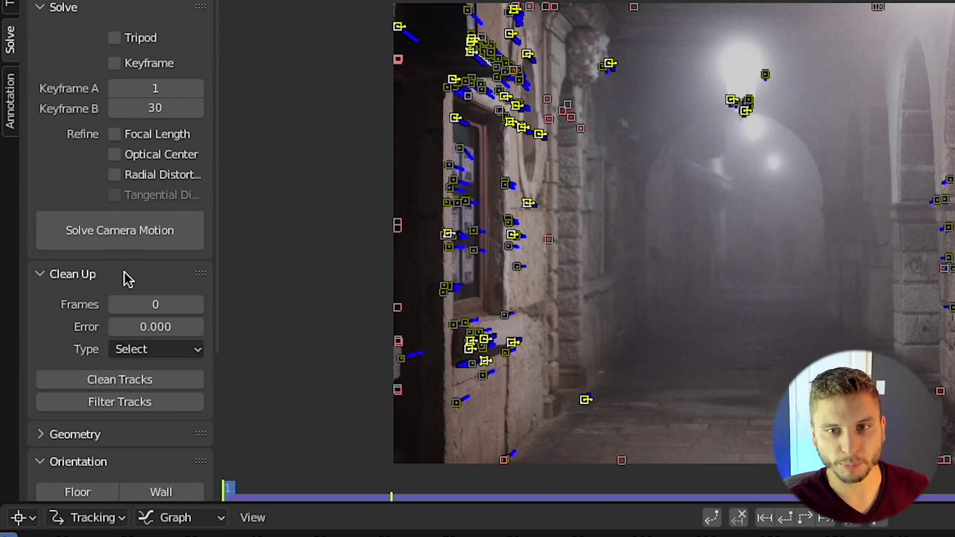
scroll(51, 328, down, 5)
click(156, 144)
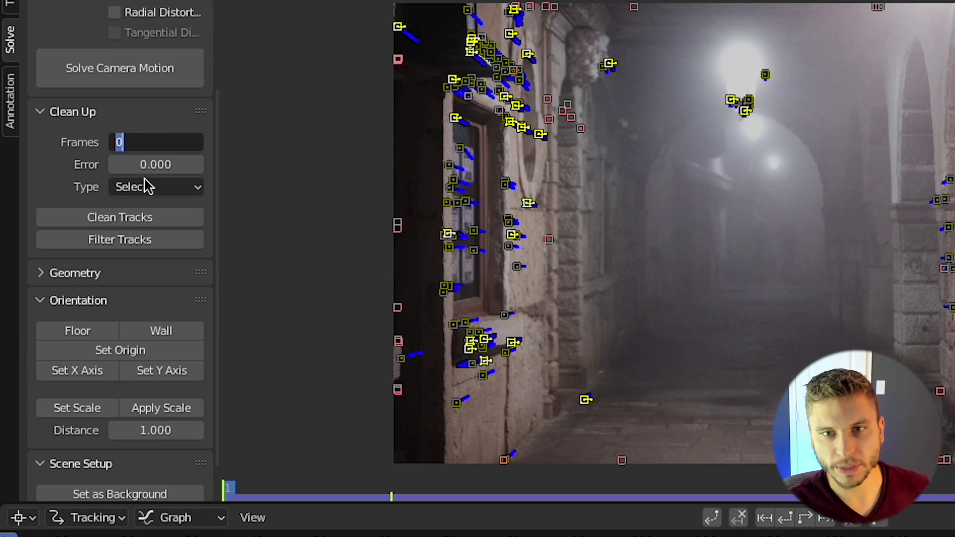
text(1)
key(Return)
click(165, 164)
text(1)
key(Return)
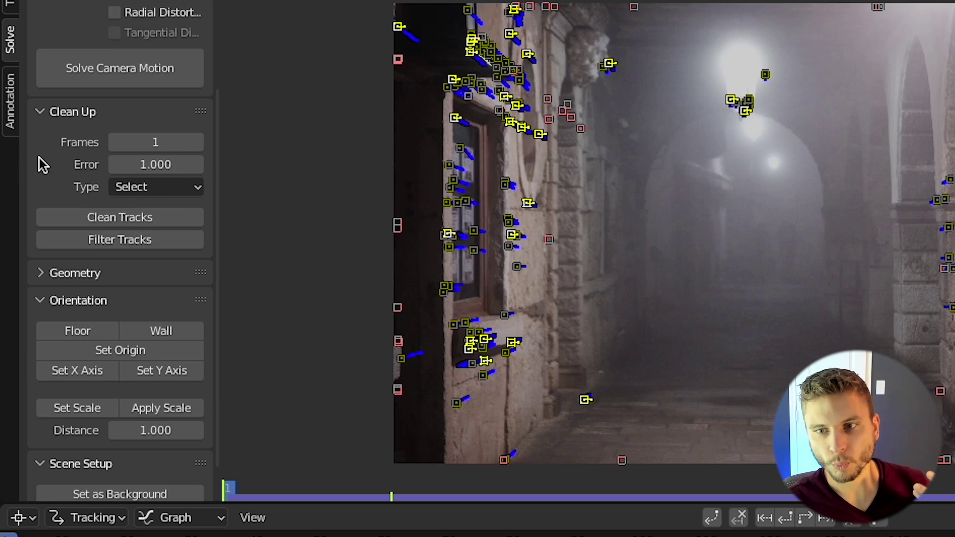
Filter the tracks with a track threshold of 5.42 and delete the selected problematic tracks.
click(111, 237)
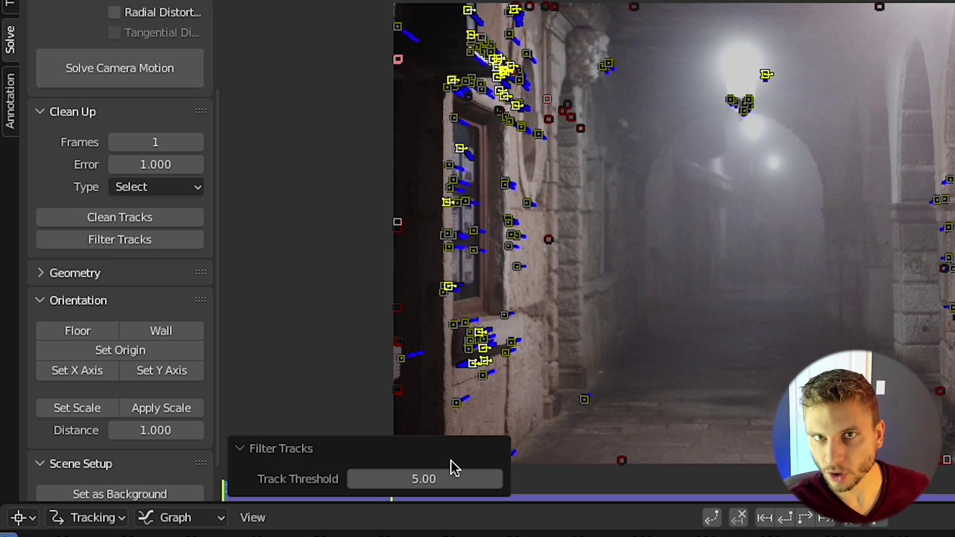
drag(450, 477, 469, 465)
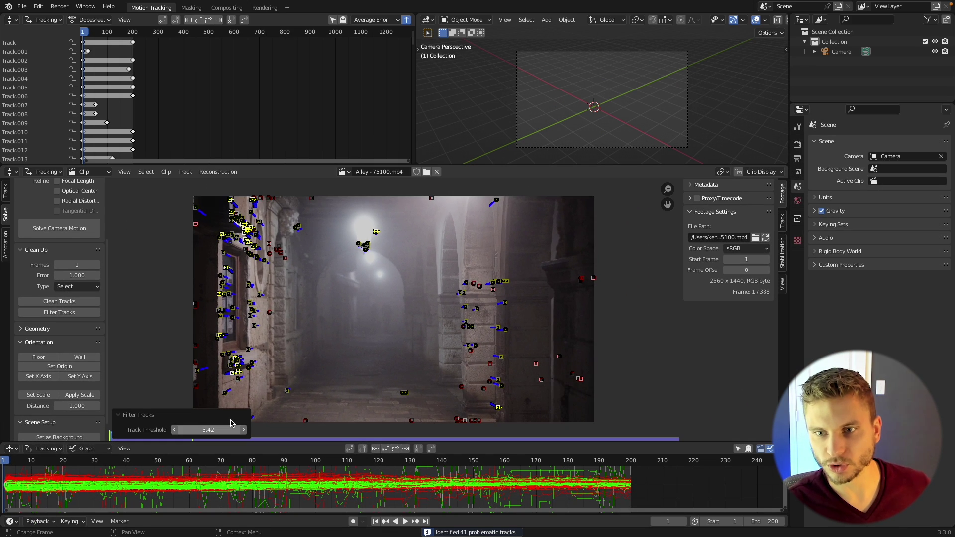
key(x)
click(330, 367)
Enlarge the tracking graph area and delete the tracks whose curves stray from the main bundle.
drag(327, 441, 321, 381)
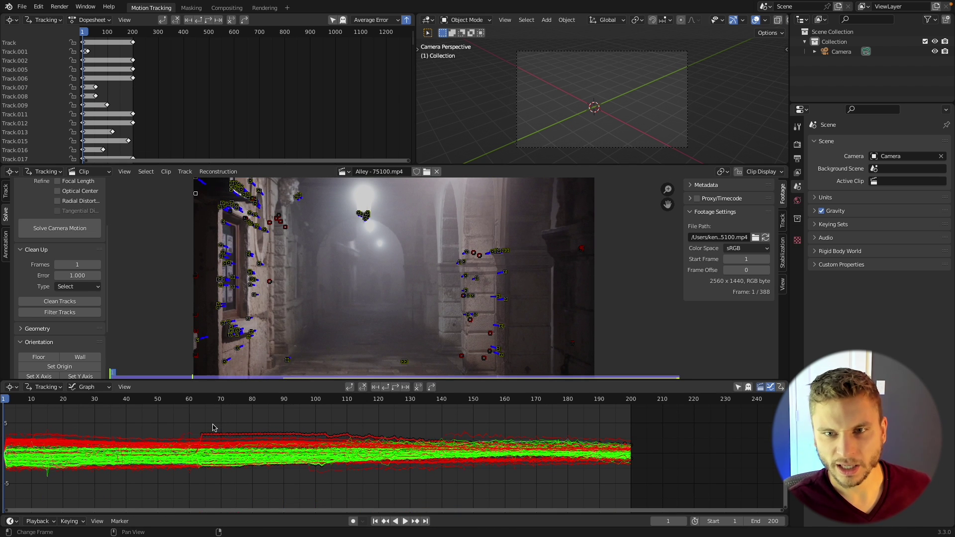
click(190, 427)
key(x)
click(435, 474)
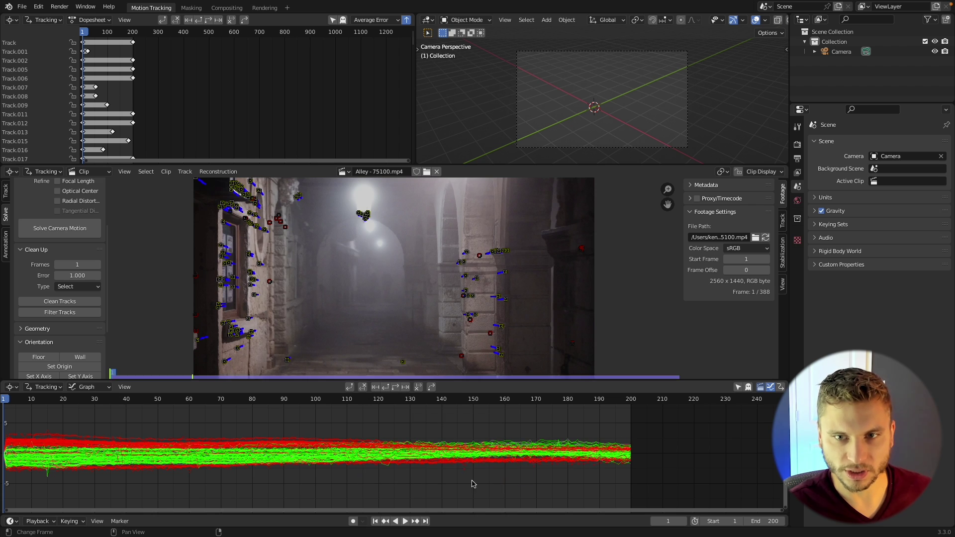
Examine the remaining track curves over the full frame range and play the footage to check the markers.
scroll(176, 431, up, 1)
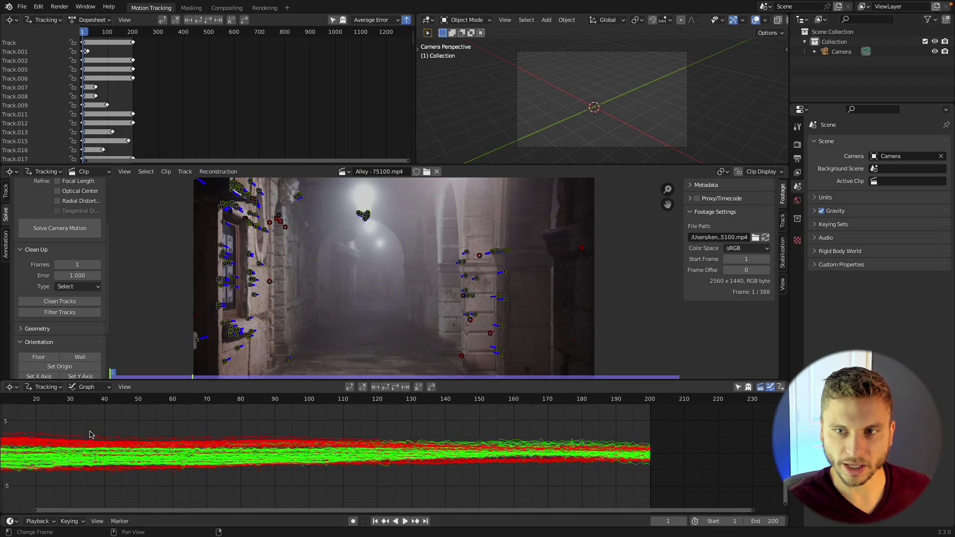
key(Home)
scroll(279, 451, down, 5)
scroll(279, 451, left, 3)
middle_drag(476, 450, 405, 430)
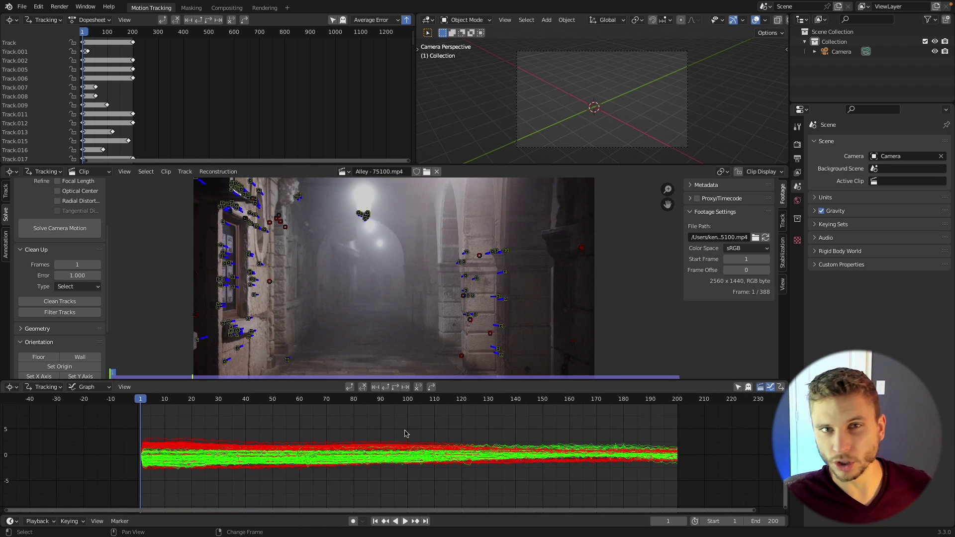
key(Home)
key(space)
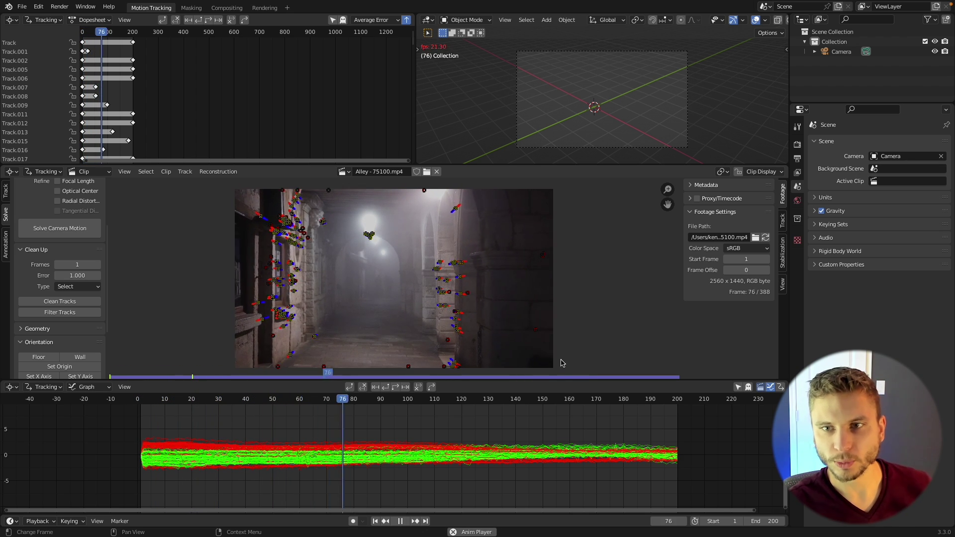
key(Home)
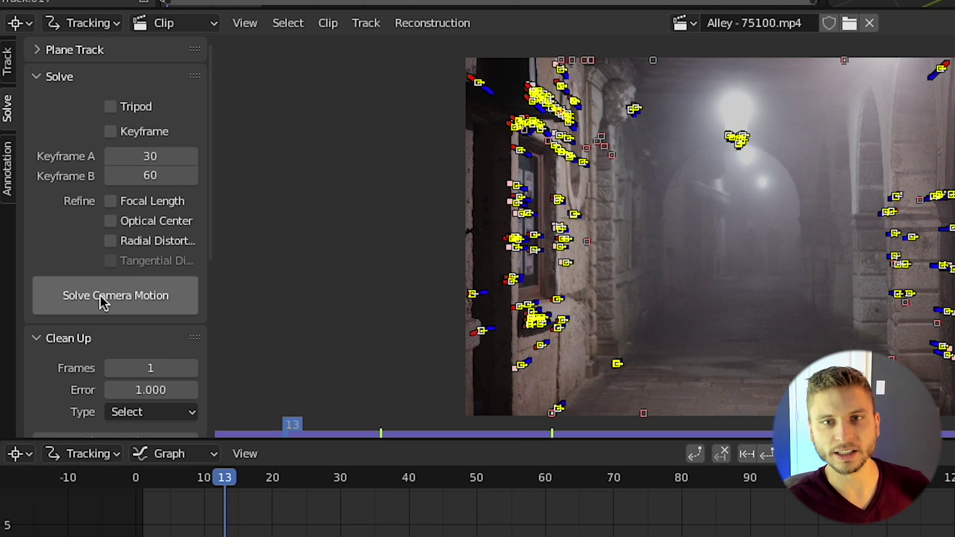
Solve the camera motion and set up the tracking scene with the clip as the camera background.
click(52, 229)
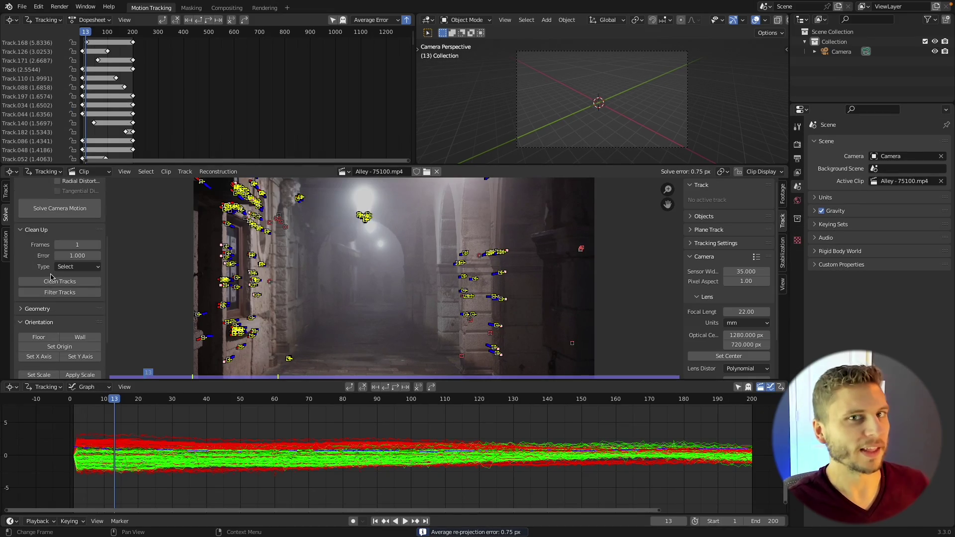
scroll(50, 278, down, 3)
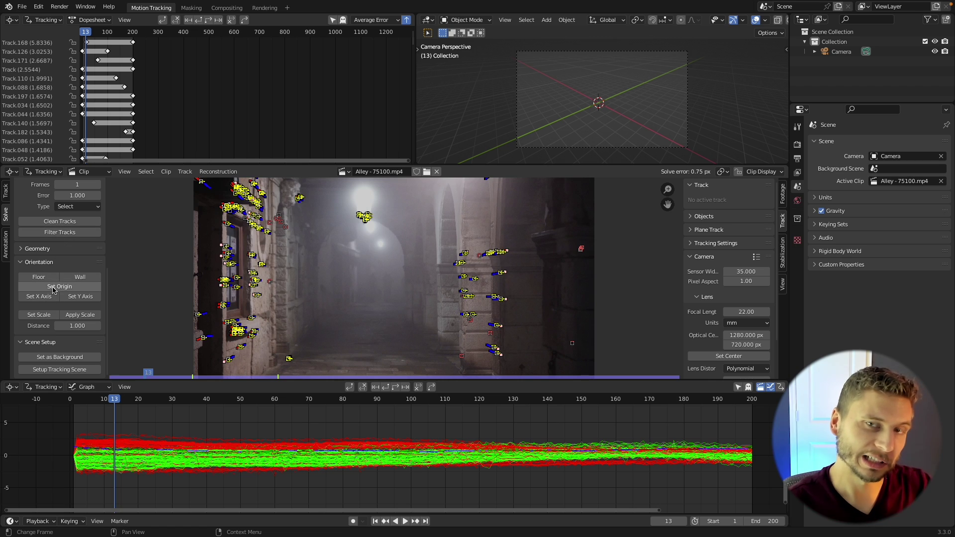
click(58, 357)
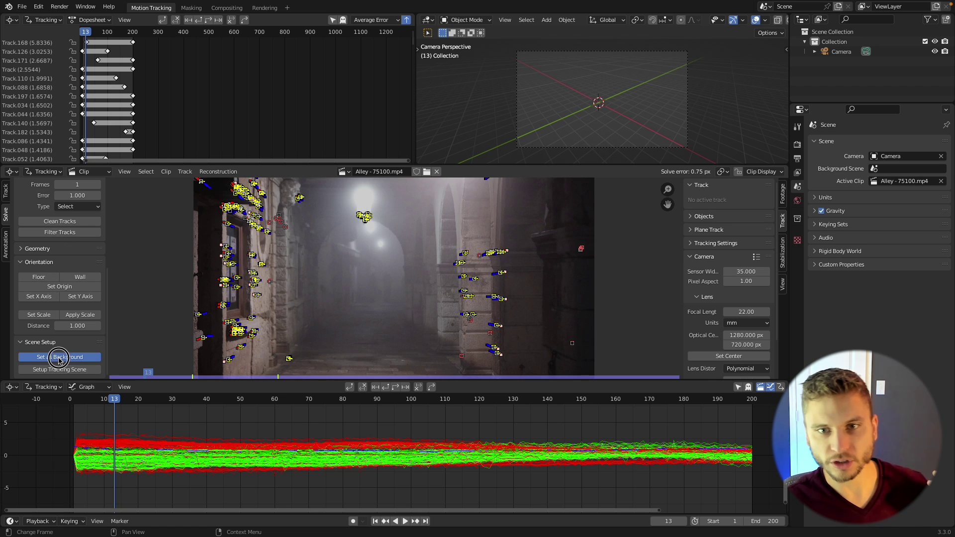
click(60, 370)
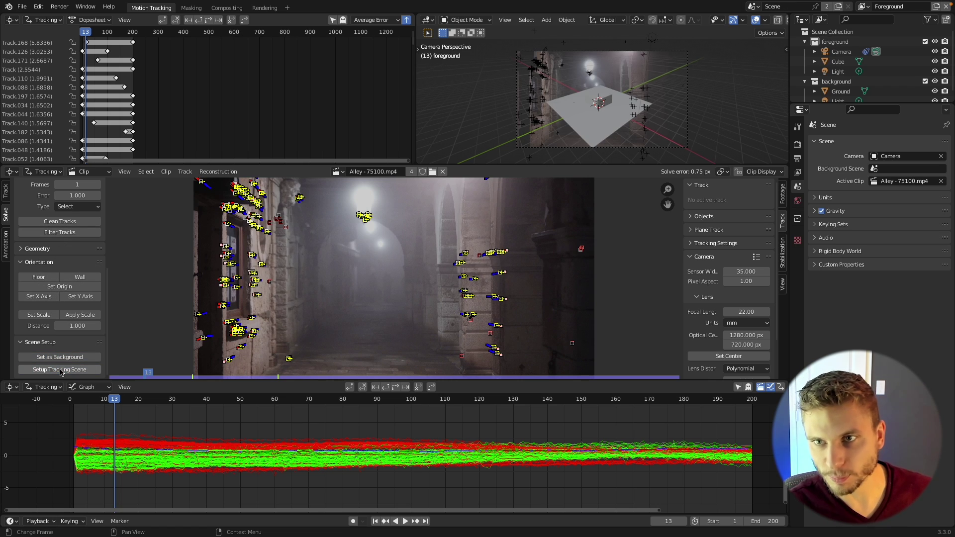
Set the scene origin at a hanging lamp track and define the floor from three ground-level tracks at frame 121.
click(365, 222)
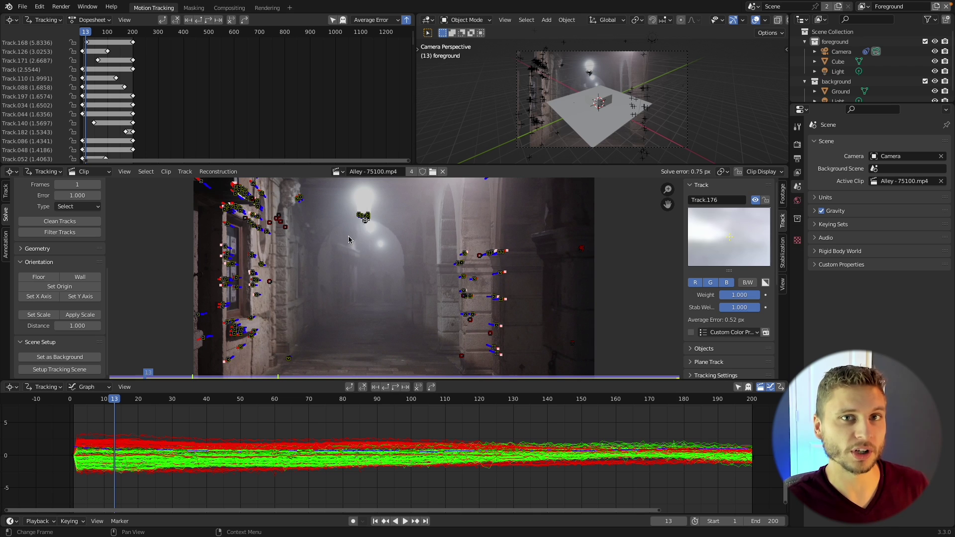
click(59, 287)
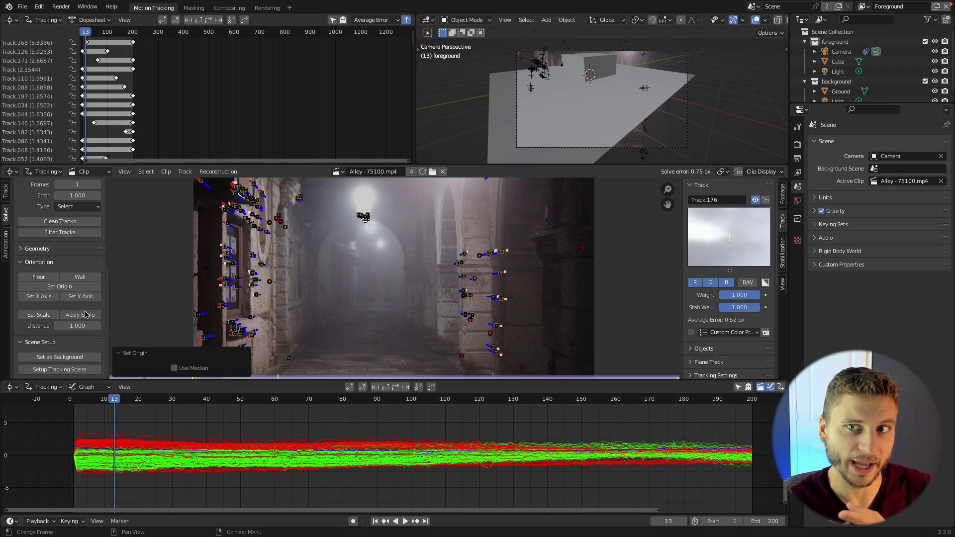
scroll(366, 338, down, 2)
scroll(367, 338, up, 1)
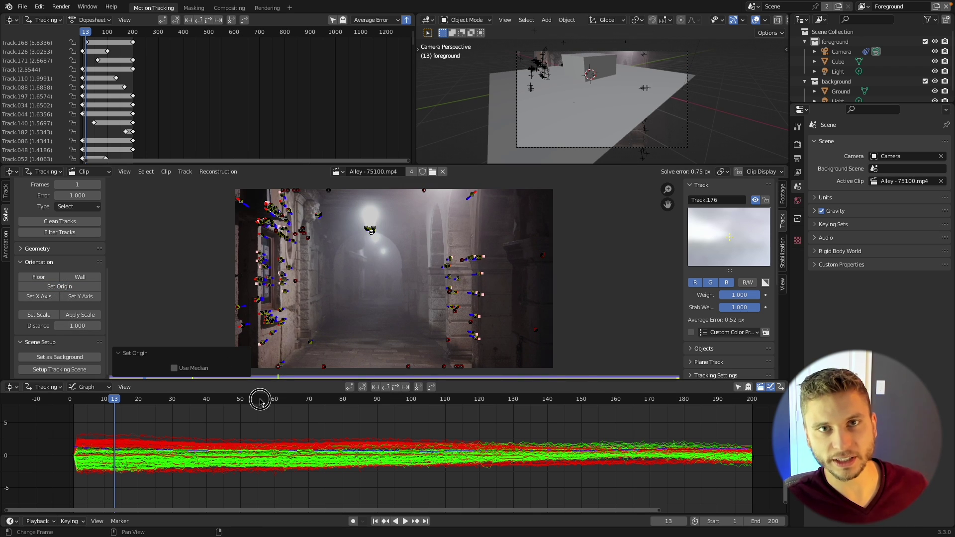
drag(255, 398, 333, 407)
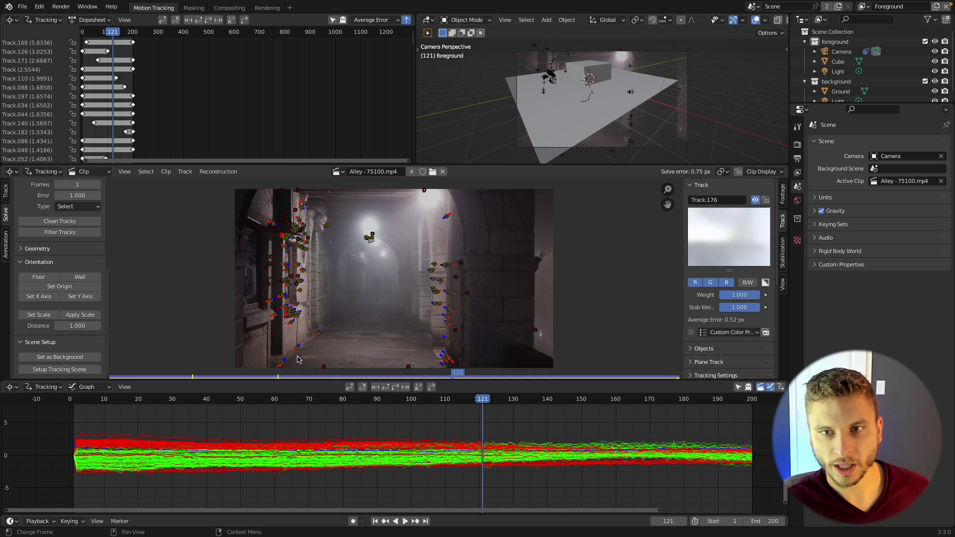
click(298, 351)
shift+click(319, 335)
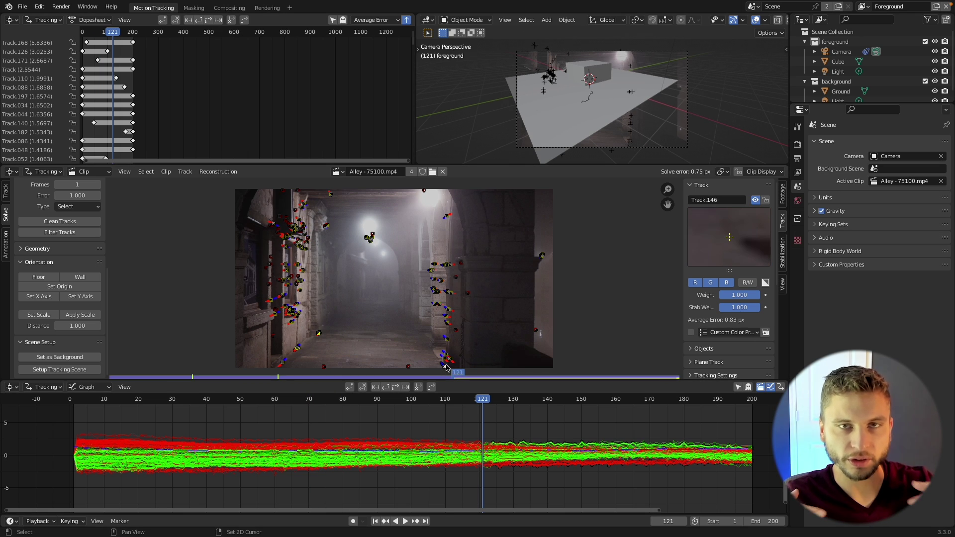
click(38, 277)
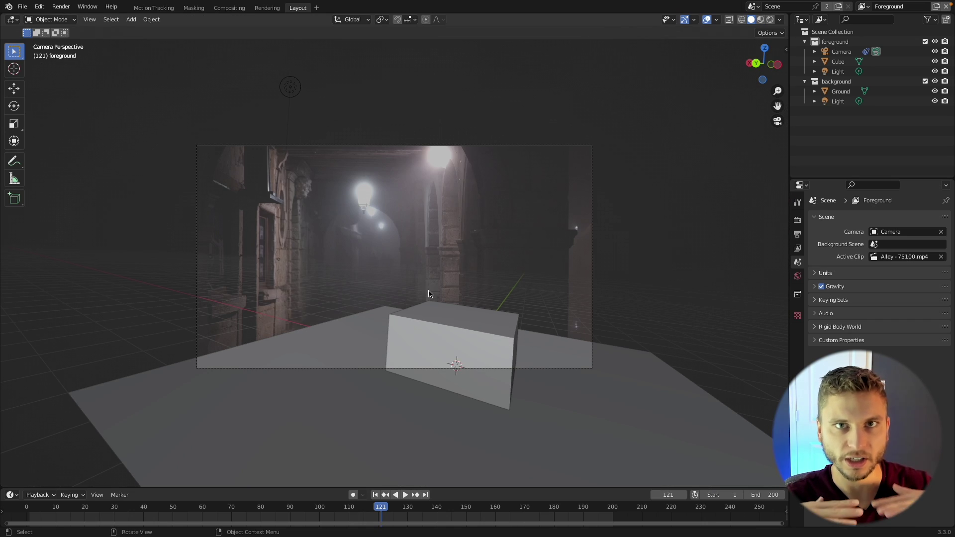
In top view, scale the ground plane into a long narrow strip, about 0.665 in X and 6.055 in Y.
click(375, 495)
key(space)
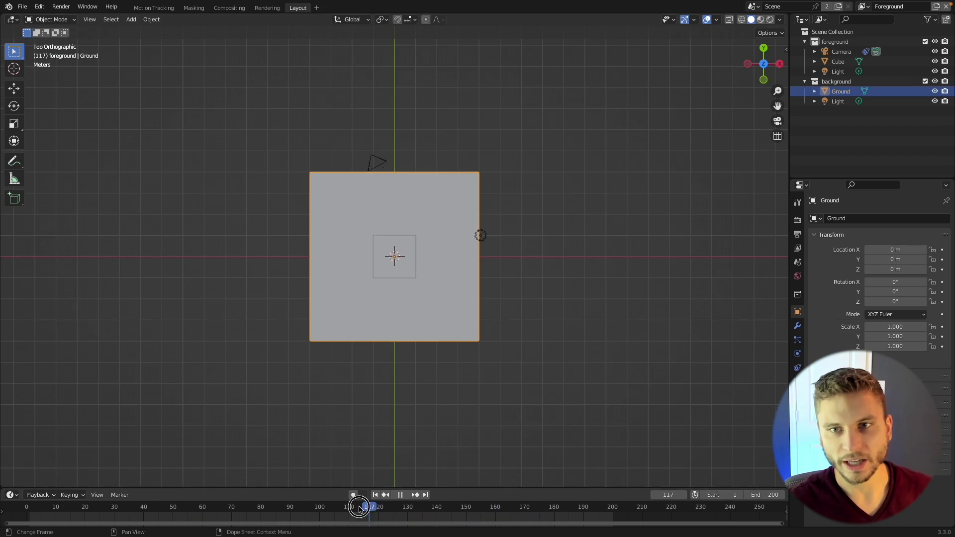
key(s)
key(y)
click(405, 373)
key(s)
key(x)
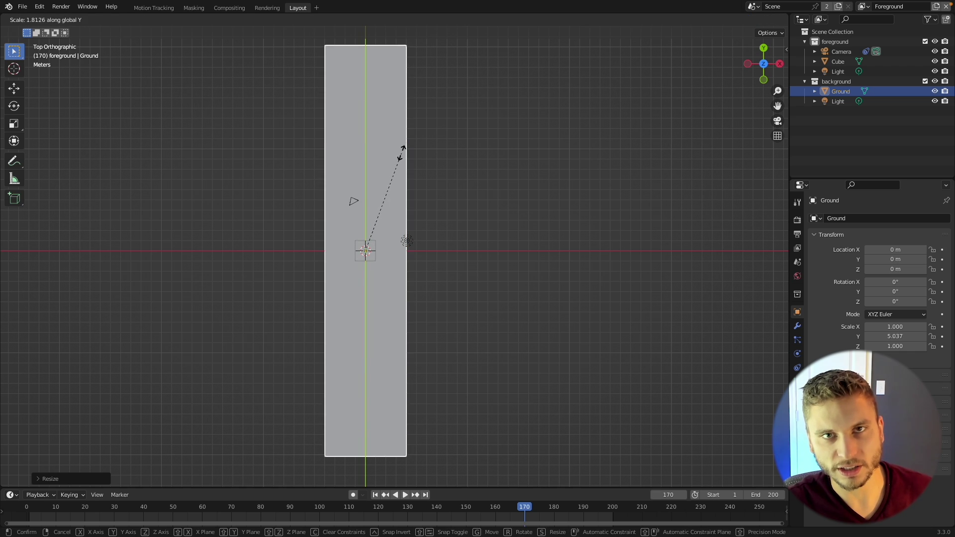
click(405, 149)
Rotate the ground plane about 29.2° around Z and move it onto the alley floor as seen through the camera.
key(r)
click(497, 298)
key(g)
click(501, 308)
key(KP_0)
key(g)
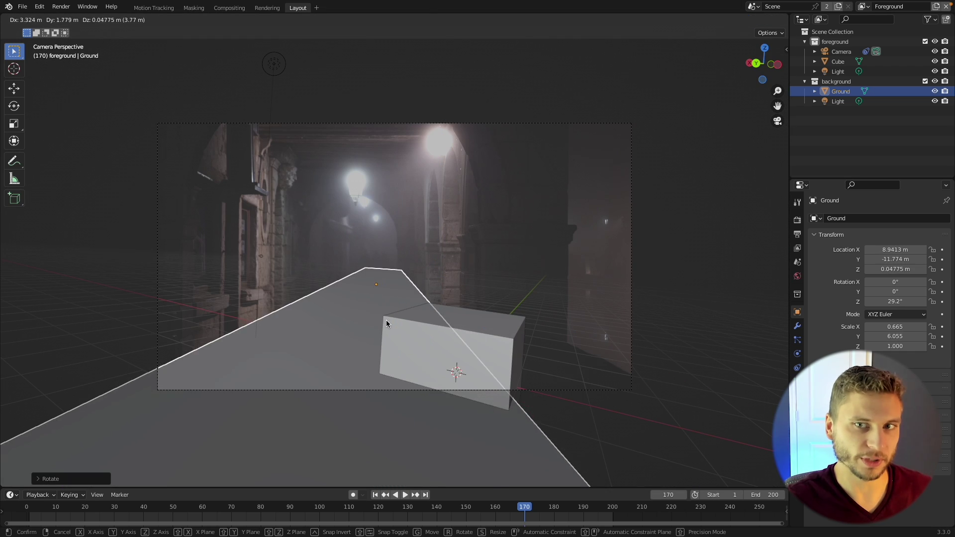
click(375, 336)
Increase the opacity of the camera's background footage.
click(467, 123)
click(797, 354)
drag(895, 460, 938, 460)
Rotate the ground plane around Z to follow the alley and show the viewport in wireframe.
click(348, 360)
key(r)
key(z)
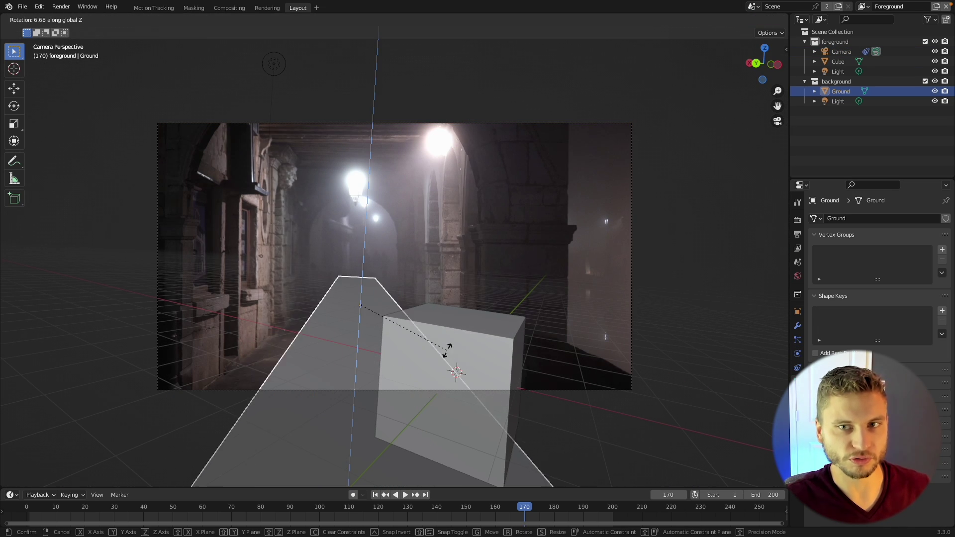
click(402, 349)
key(z)
click(374, 356)
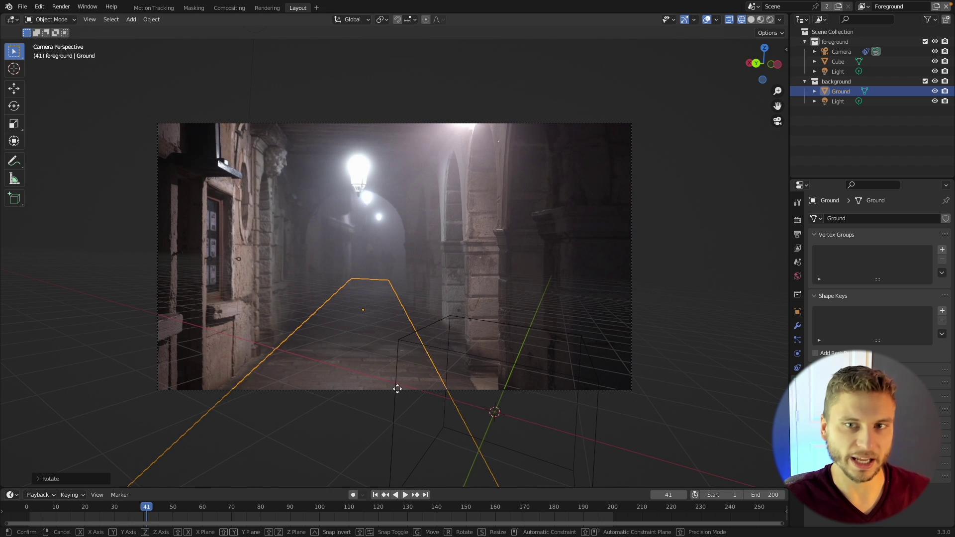
Scale the ground plane and adjust its tilt around Y to match the alley floor.
key(s)
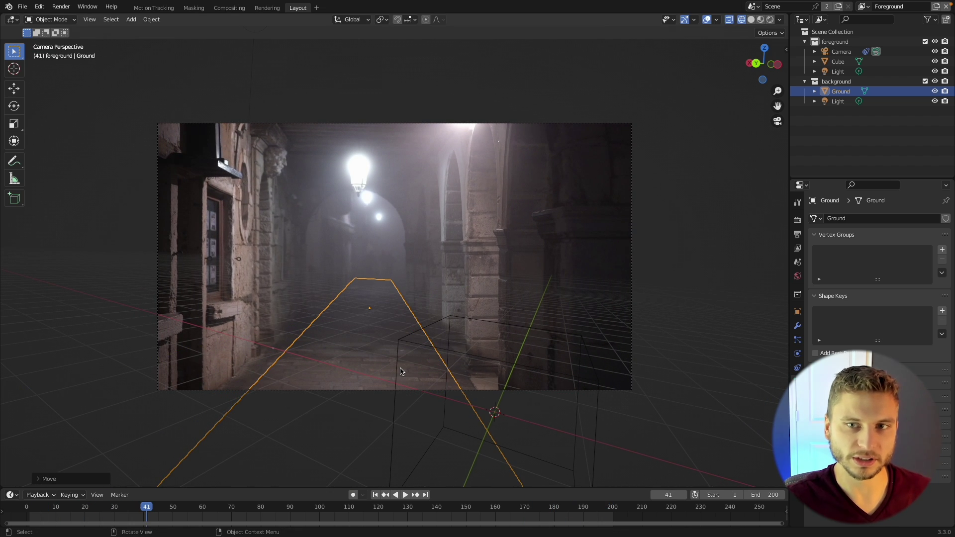
click(481, 379)
key(r)
key(y)
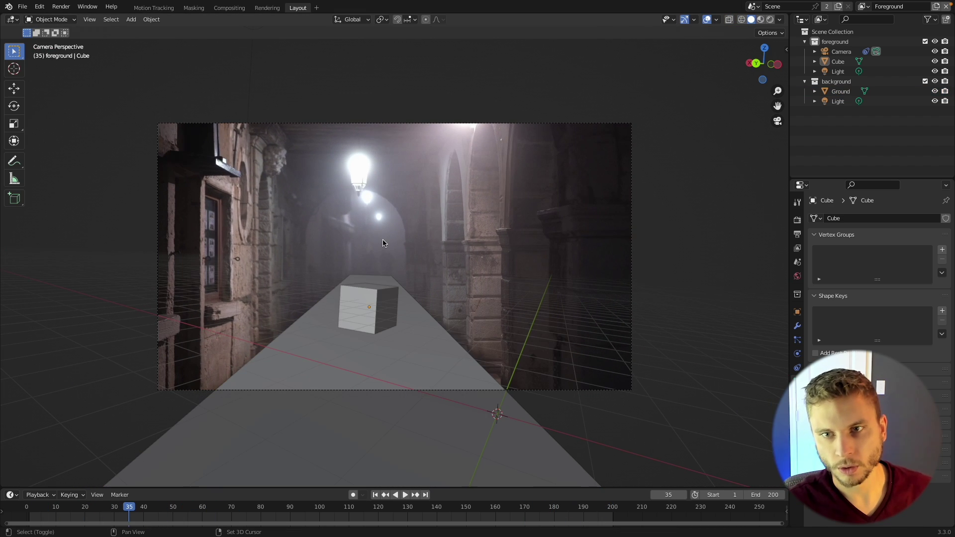
Add a Sun light and place it above the stone arches beside the alley.
key(shift+a)
mouse_move(384, 243)
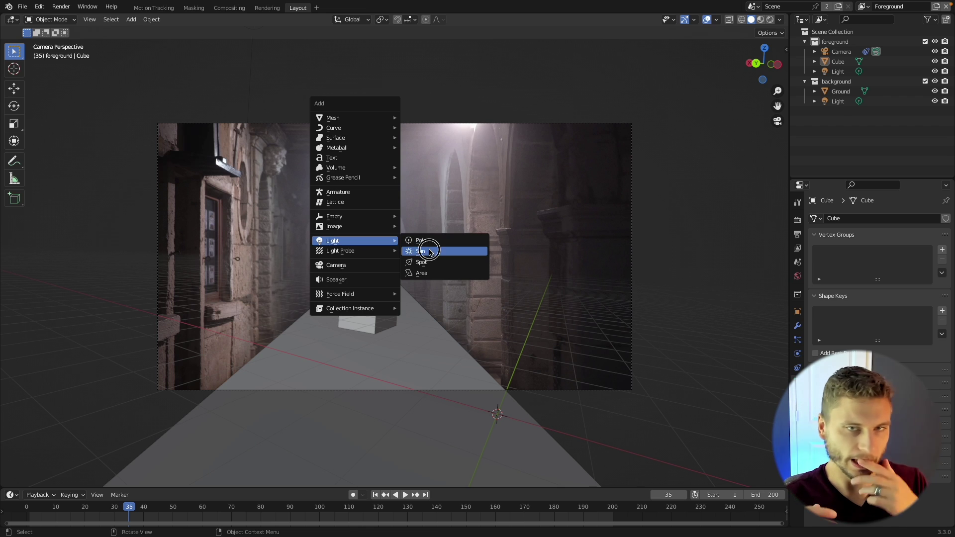
click(429, 252)
key(g)
click(485, 46)
Rotate the Sun light so its rays point down toward the cube.
key(r)
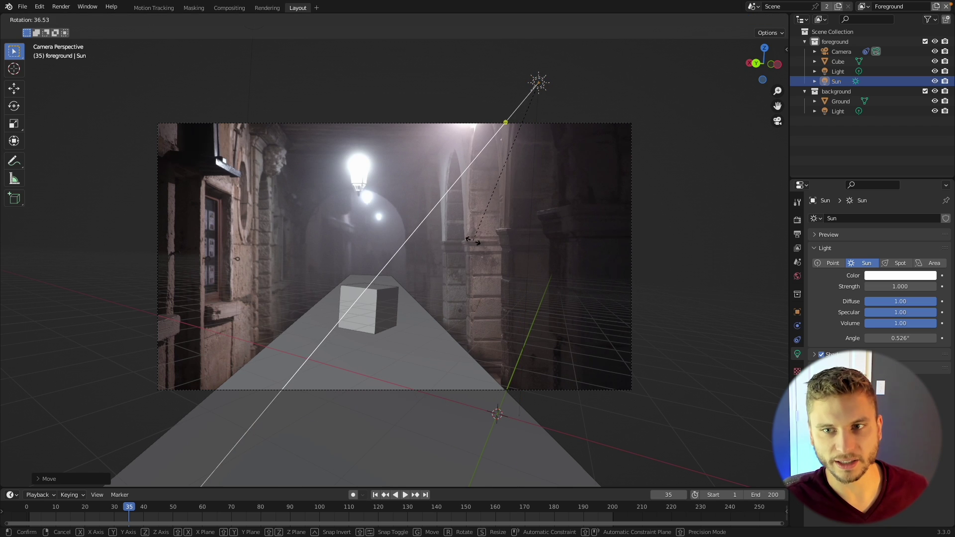
click(473, 241)
key(r)
key(r)
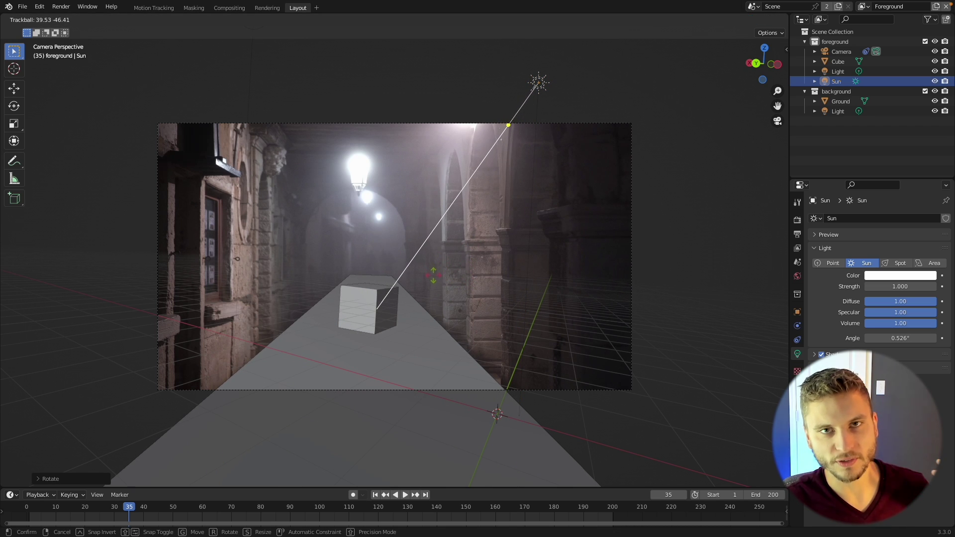
click(437, 282)
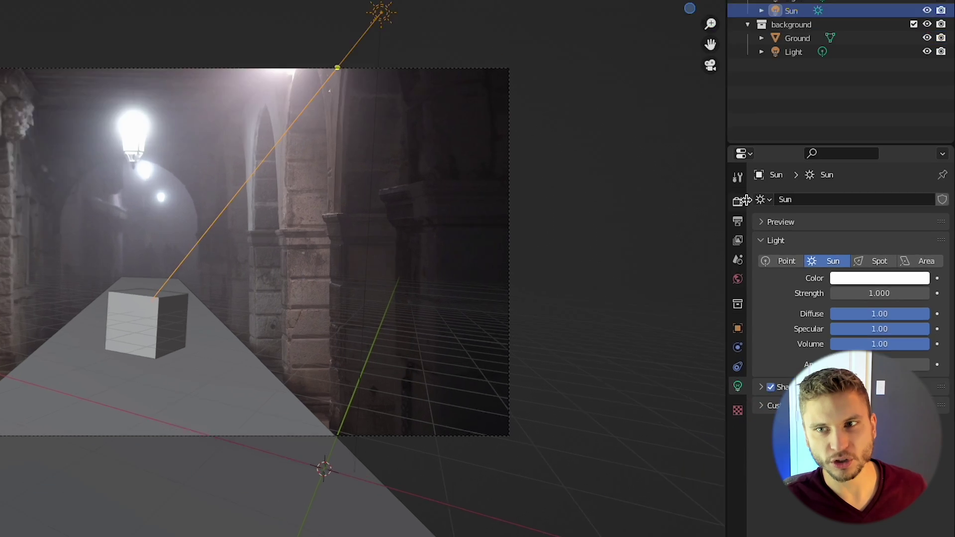
Set the render engine to Cycles with a maximum of 96 render samples.
click(797, 219)
click(876, 218)
click(875, 238)
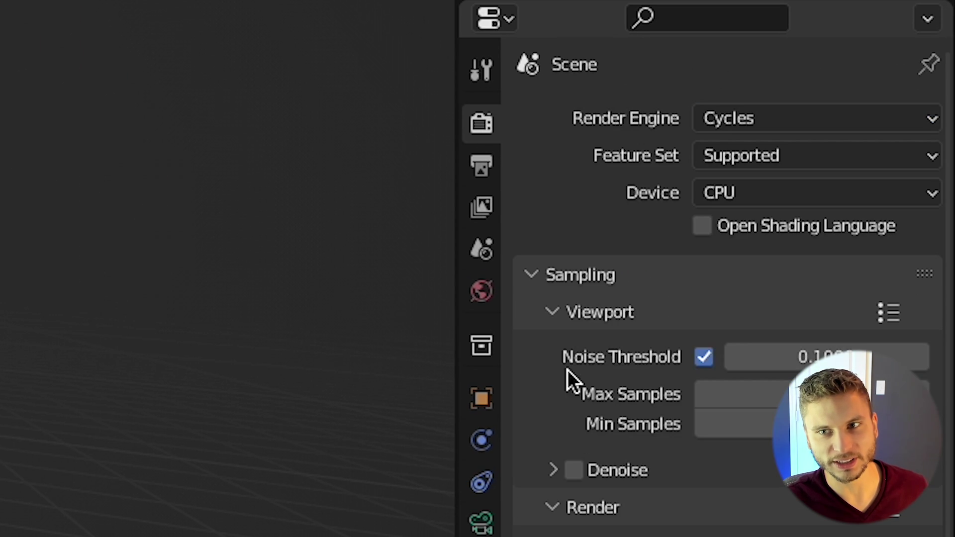
scroll(568, 369, down, 5)
scroll(578, 271, down, 8)
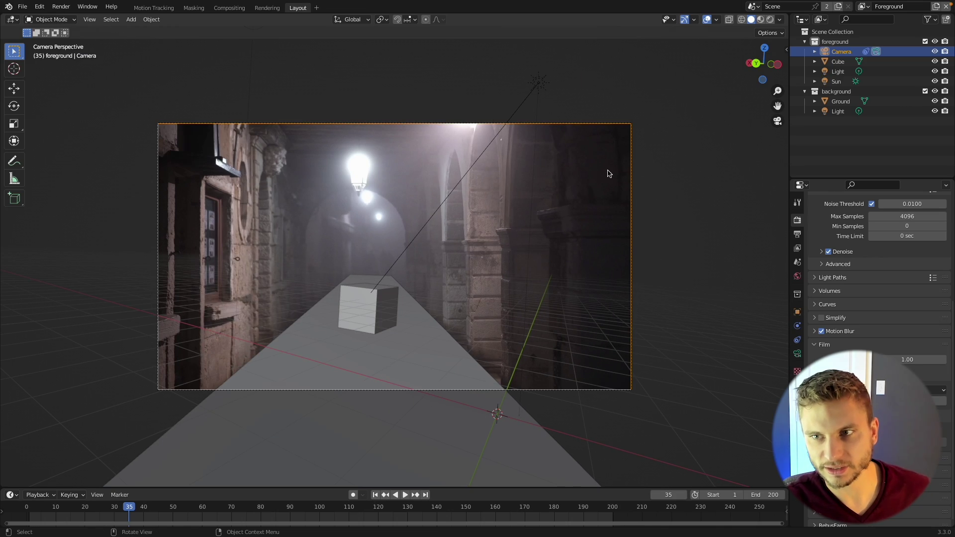
scroll(891, 312, up, 4)
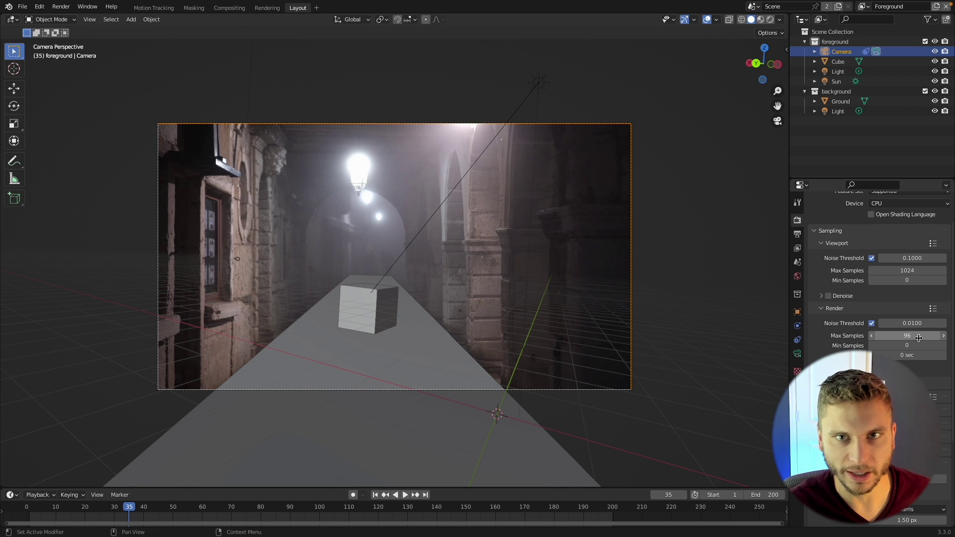
Render frame 35 as a test image and close the render result.
click(56, 8)
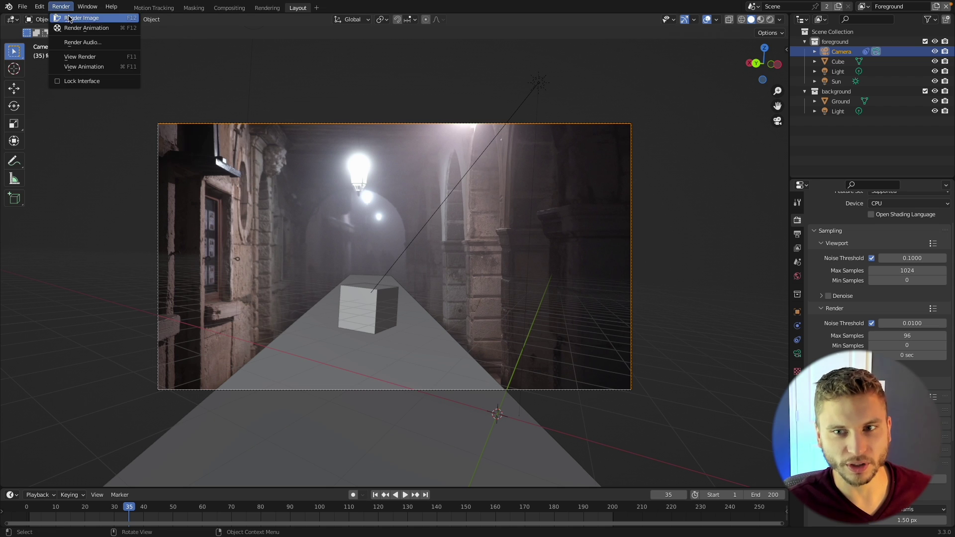
click(71, 19)
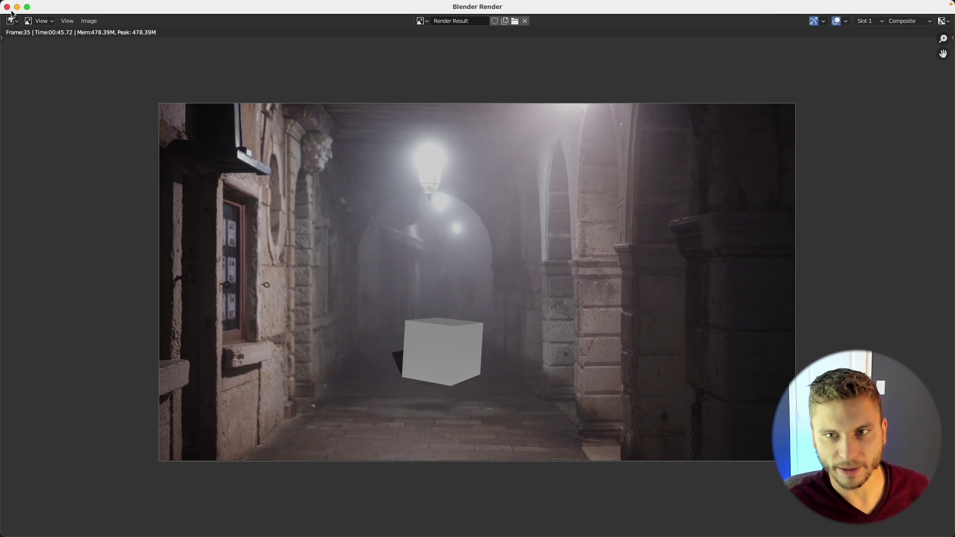
click(7, 6)
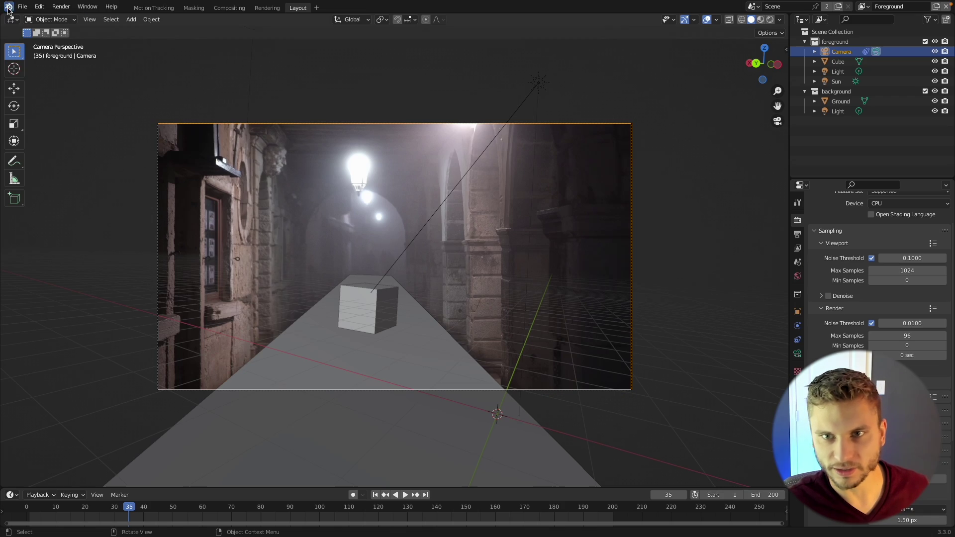
Examine the compositing node tree that combines the movie clip with the foreground and background render layers.
click(229, 8)
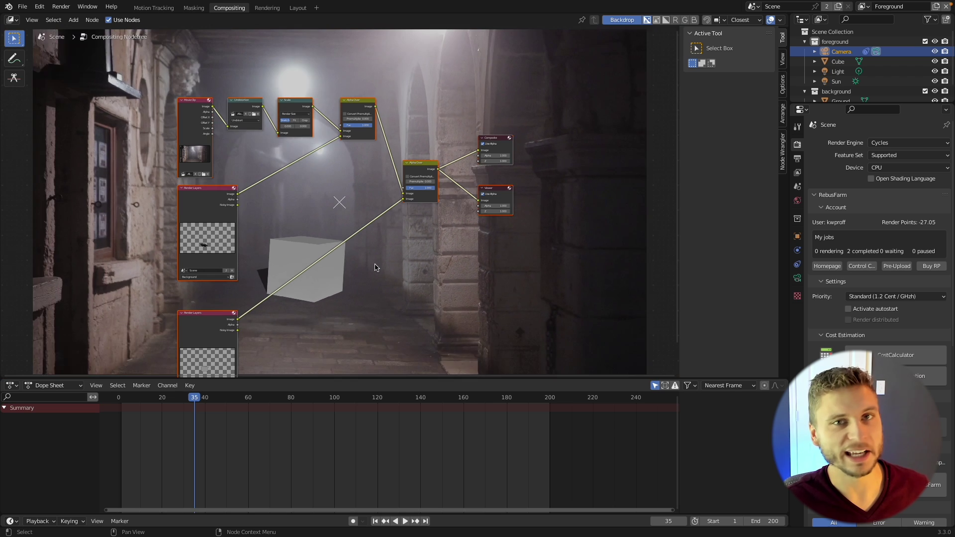
key(v)
mouse_move(380, 271)
middle_down()
mouse_move(323, 278)
mouse_move(375, 287)
middle_up()
scroll(325, 276, up, 5)
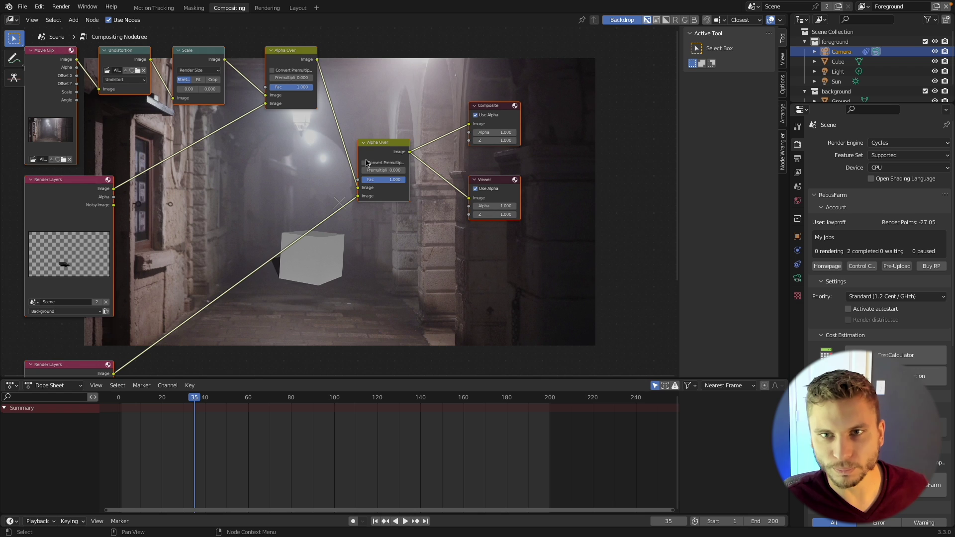
scroll(367, 163, down, 3)
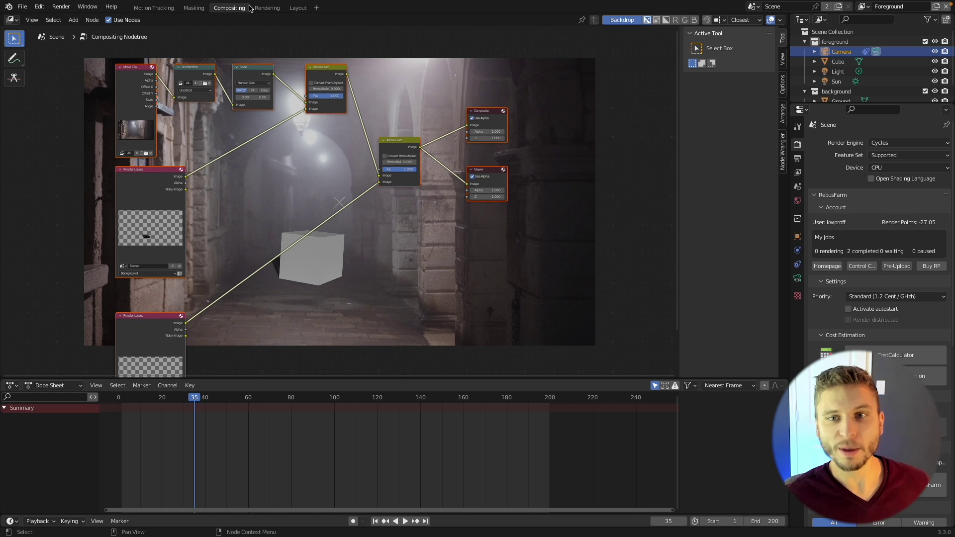
Delete the cube and the Sun light in the Layout workspace and play the scene to check the ground's alignment.
click(297, 7)
click(386, 310)
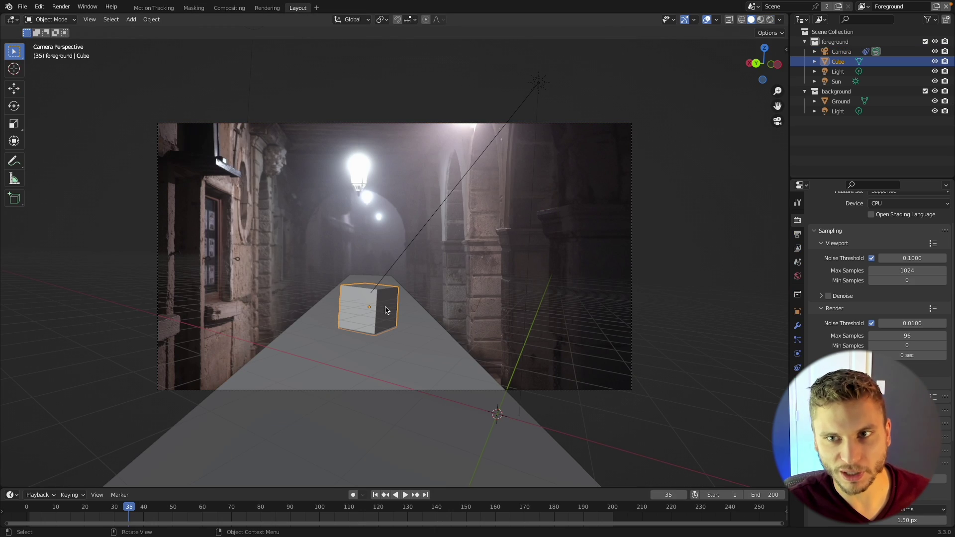
key(Delete)
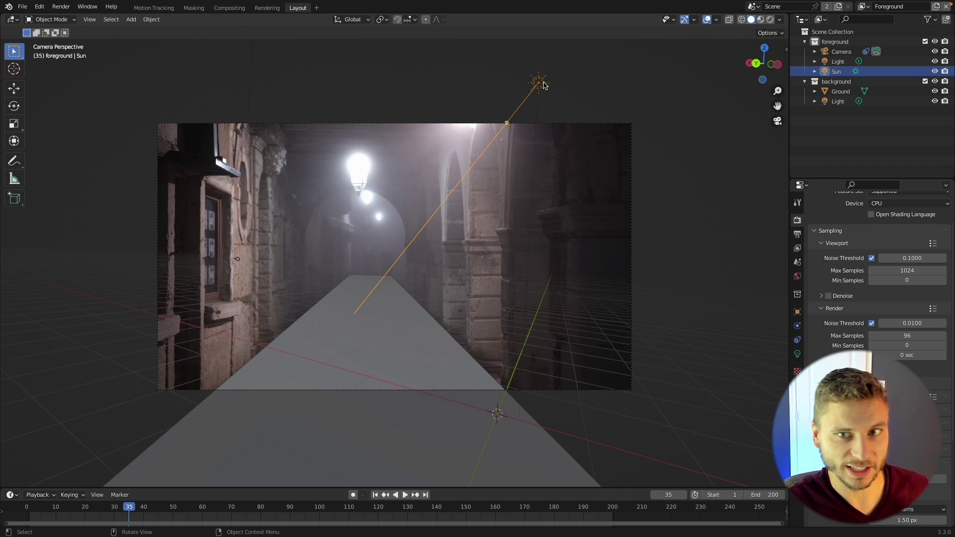
key(space)
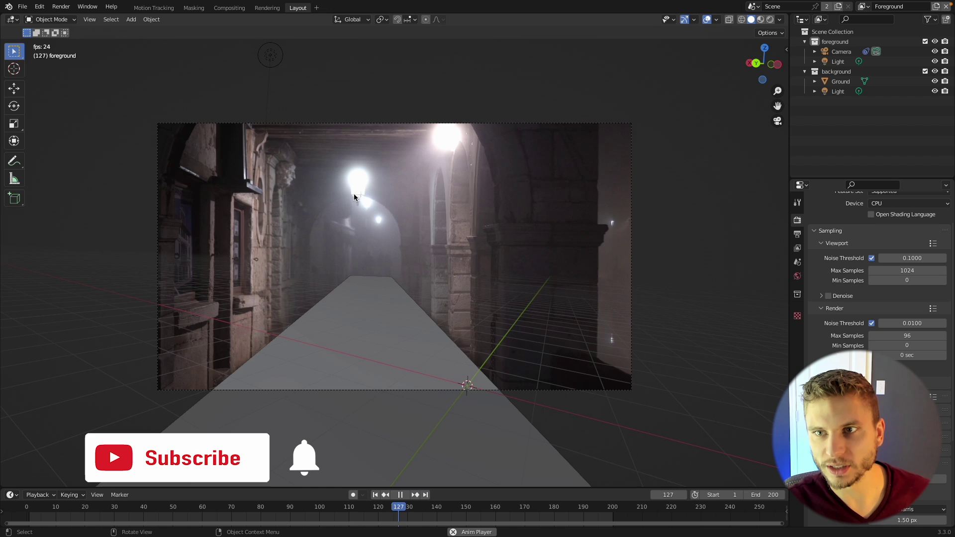
key(space)
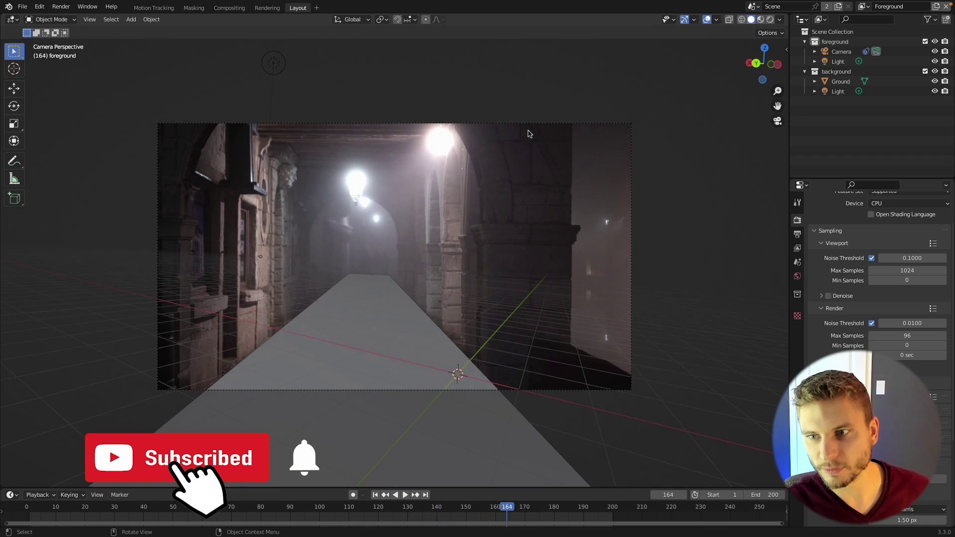
Lower the opacity of the camera's background footage to about 0.19.
click(528, 123)
click(798, 353)
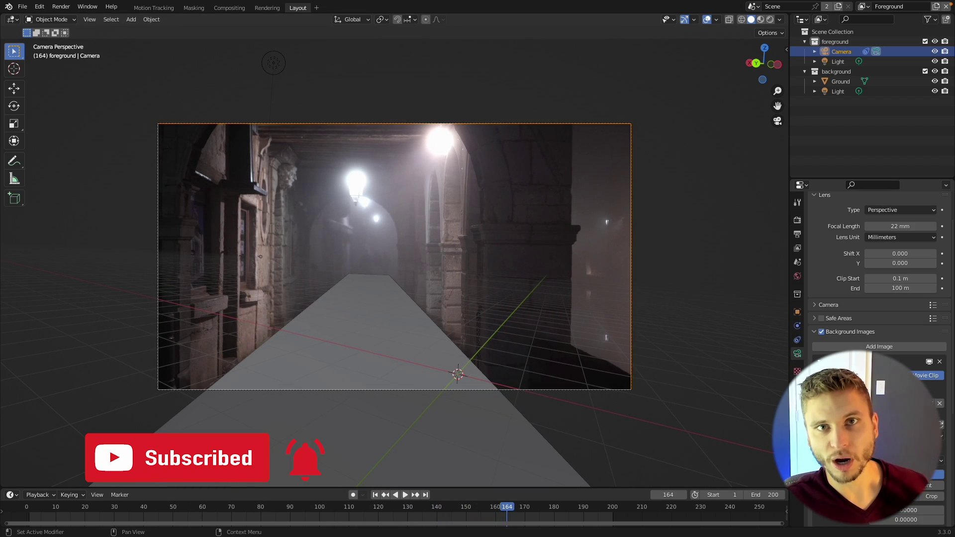
drag(922, 475, 872, 474)
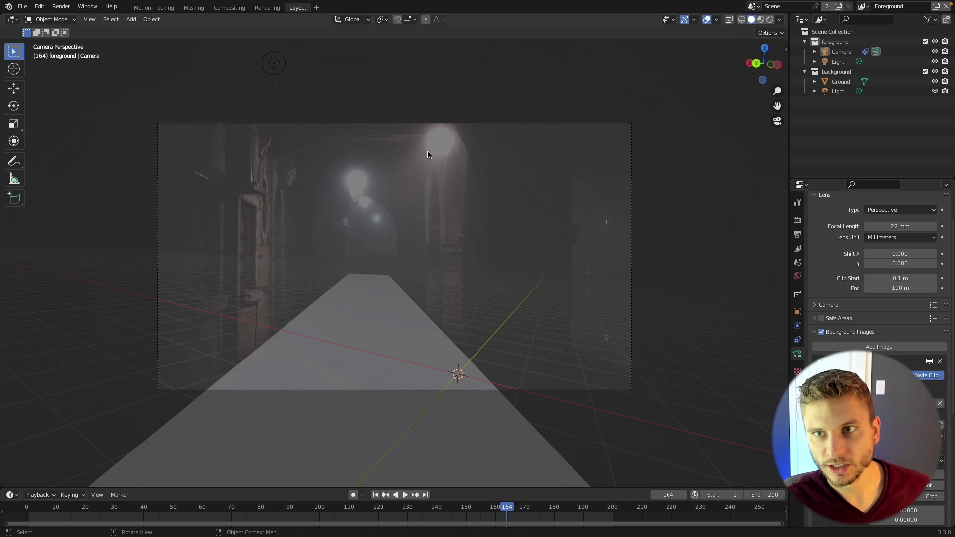
Turn on the motion tracking overlay and play the scene through the camera up to frame 193.
key(KP_7)
middle_drag(420, 219, 481, 150)
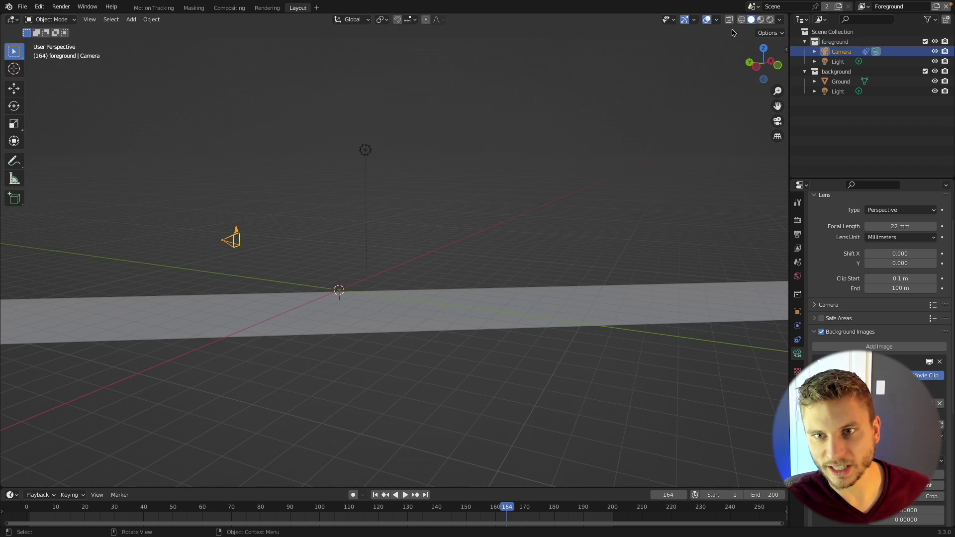
click(717, 21)
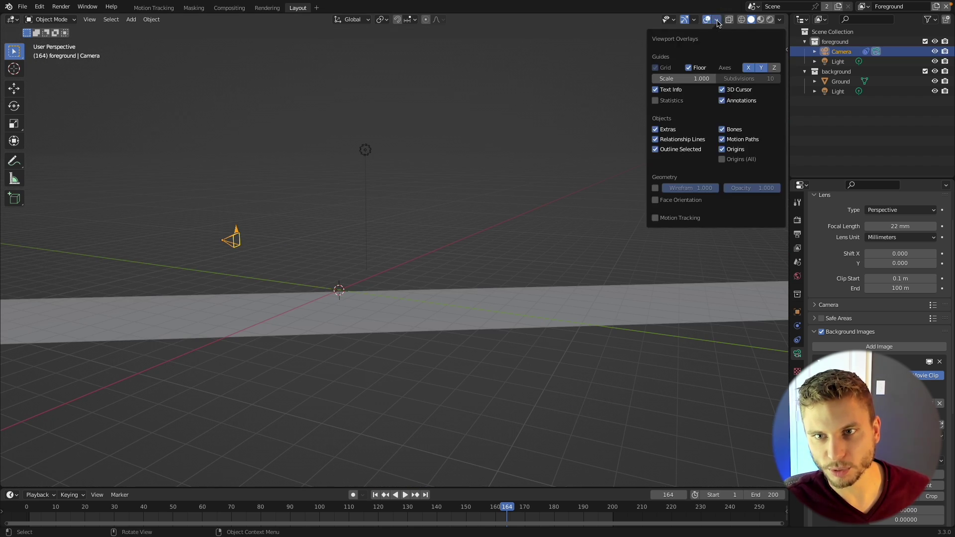
click(657, 216)
key(grave)
click(397, 231)
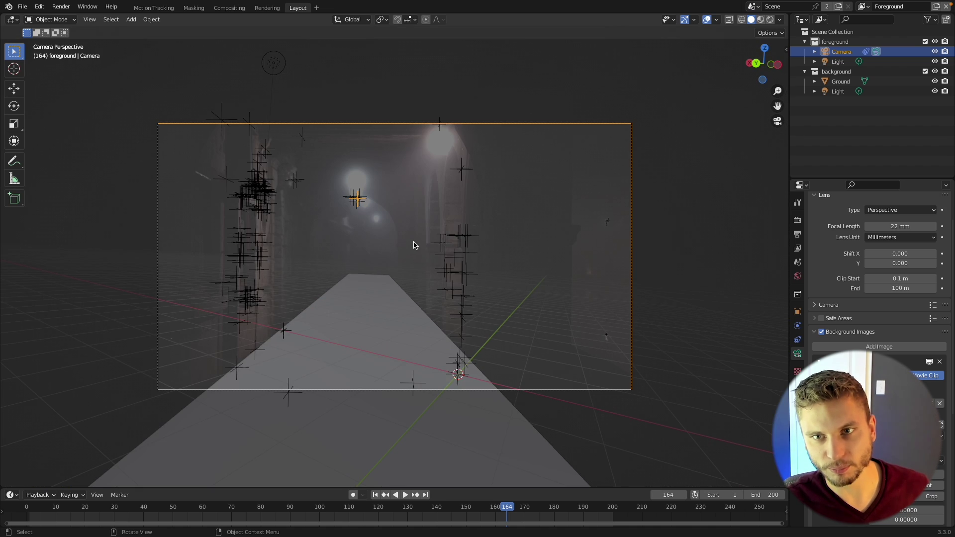
key(space)
key(space)
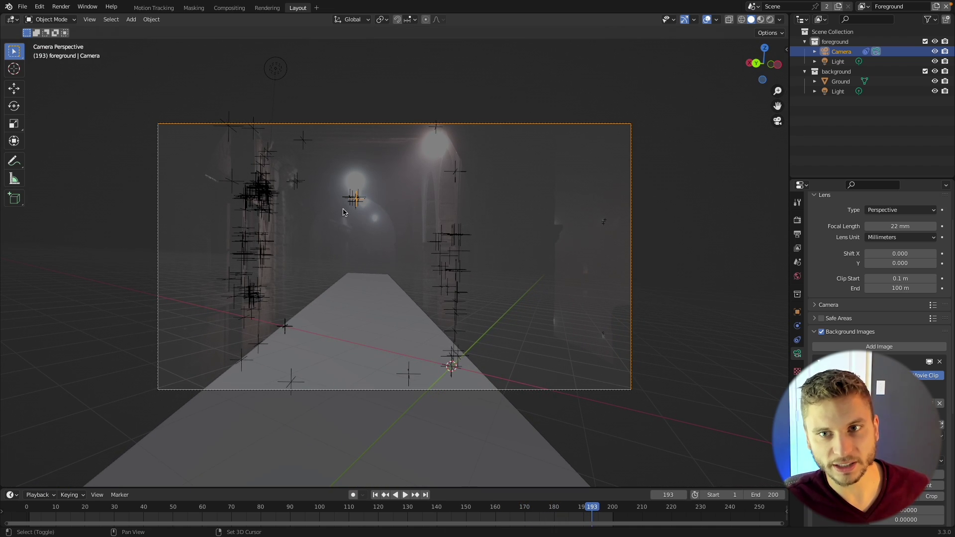
Add a point light at the tracking marker below the central street lamp and move it up onto the lamp's glow.
key(shift+s)
click(342, 268)
key(shift+a)
mouse_move(360, 178)
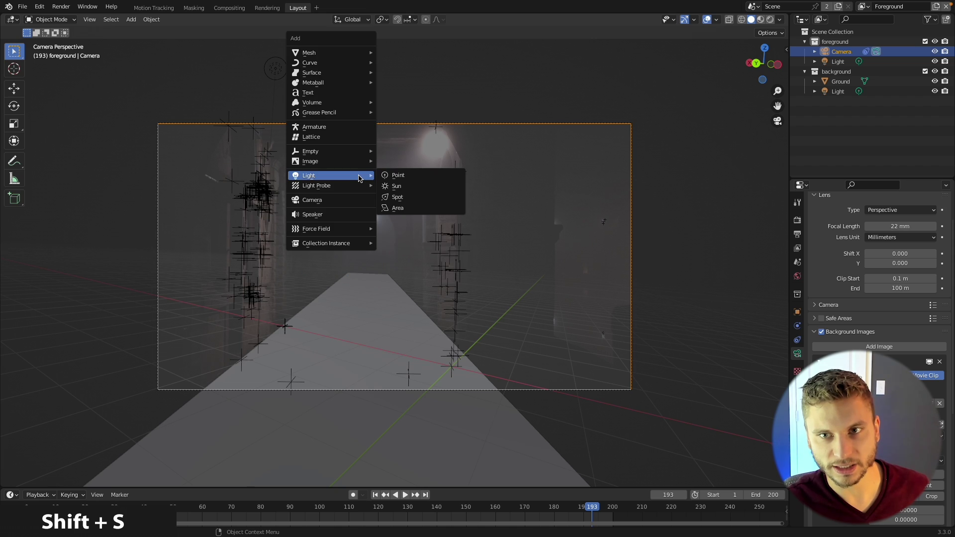
click(407, 178)
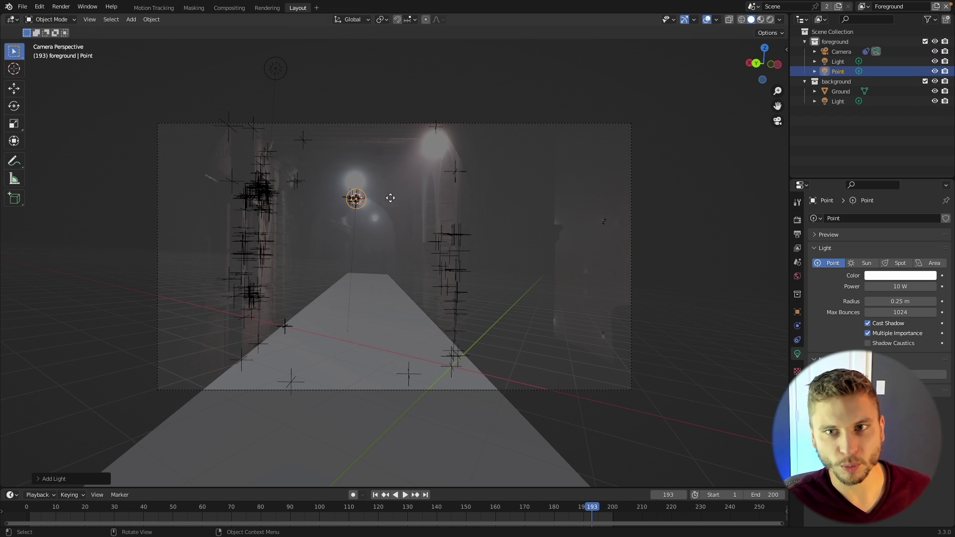
key(g)
click(389, 182)
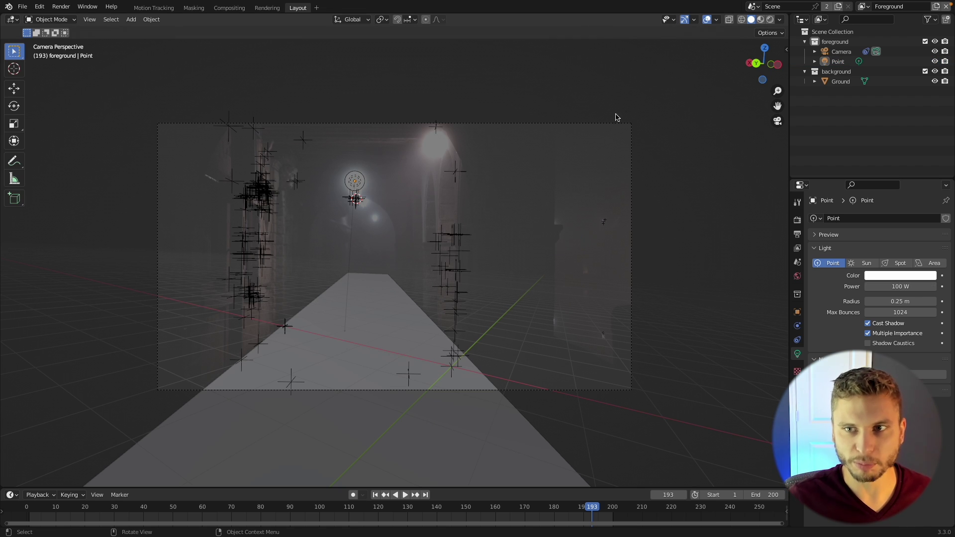
Hide the motion tracking markers and play the scene from above, at an angle and through the camera to check the light.
click(712, 20)
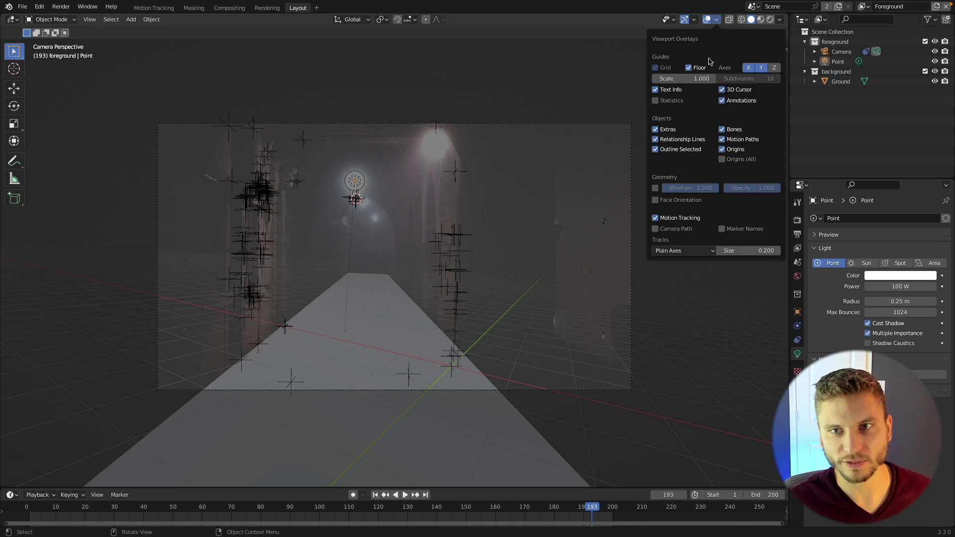
click(656, 218)
key(space)
key(KP_7)
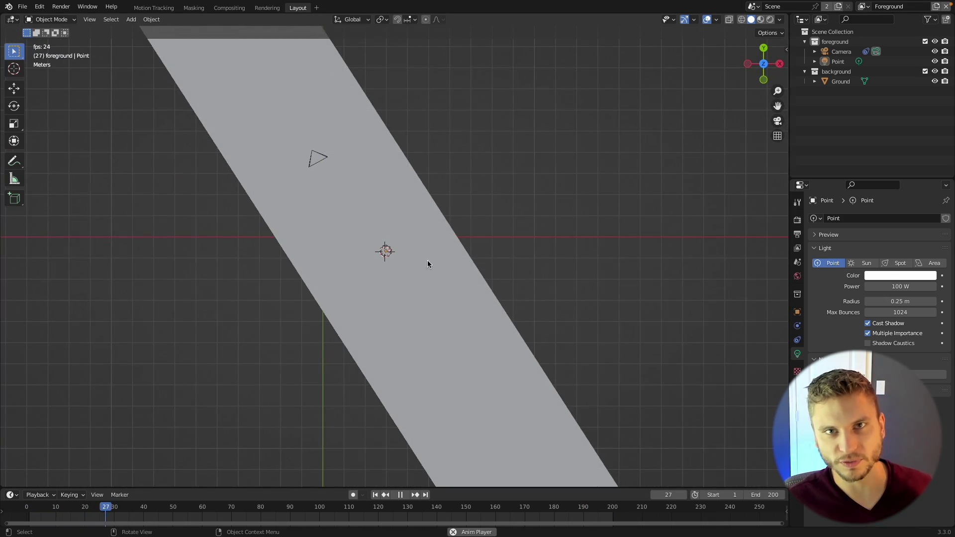
middle_drag(428, 261, 532, 156)
key(grave)
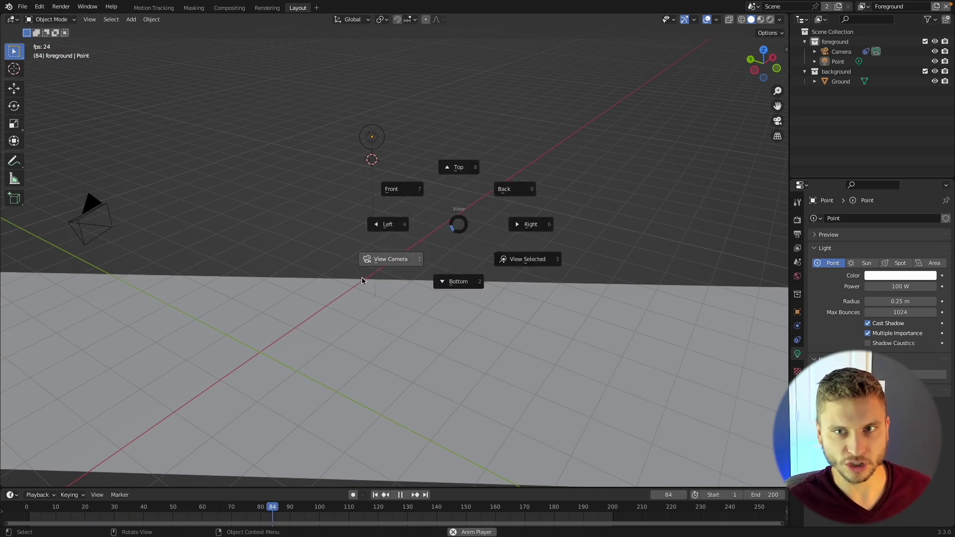
click(362, 278)
Duplicate the street lamp's point light and move the copy farther down the alley to match the next lamp.
click(354, 188)
key(KP_7)
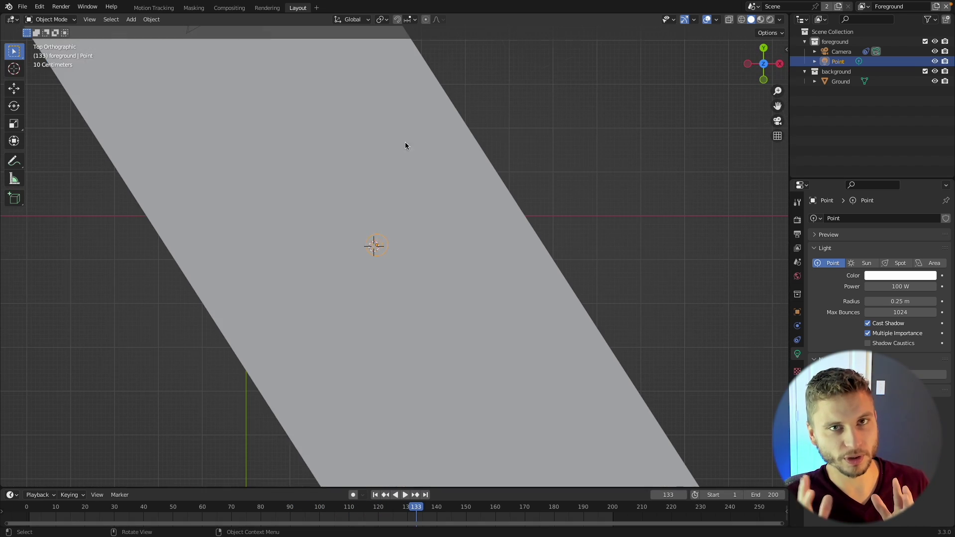
scroll(408, 199, down, 4)
key(shift+d)
click(466, 369)
key(KP_0)
key(g)
click(396, 292)
click(473, 294)
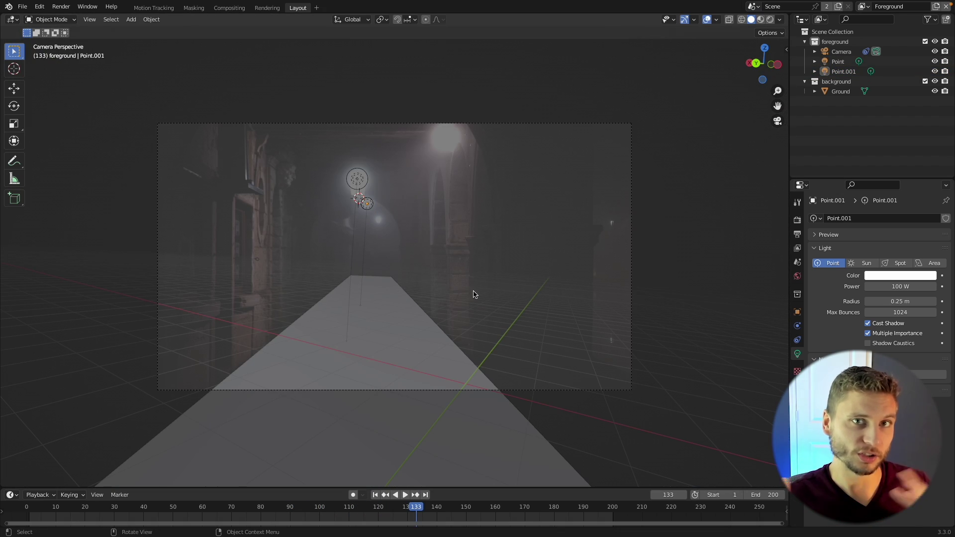
Show the tracking markers again and add a point light at the marker above the nearest lamp.
click(717, 20)
click(655, 218)
click(446, 120)
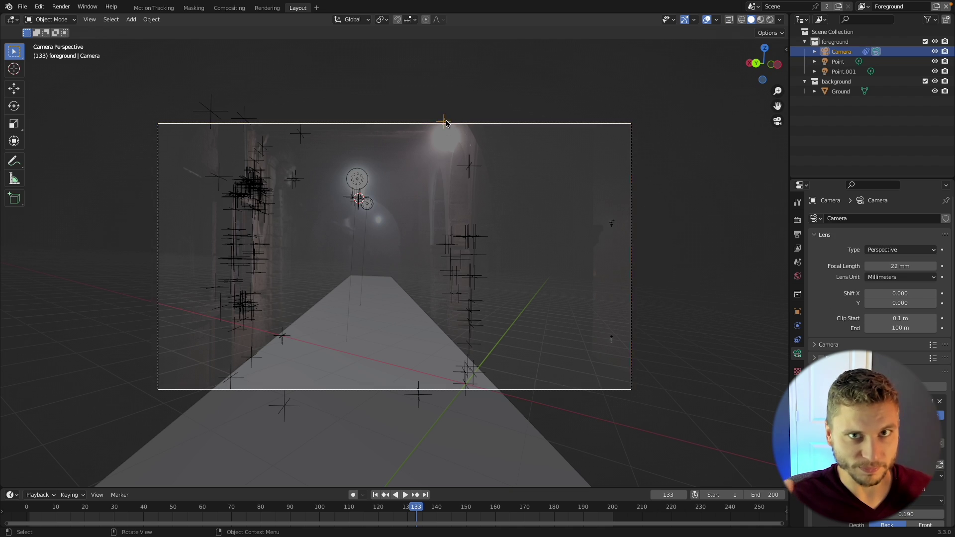
key(shift+s)
click(449, 167)
key(shift+a)
mouse_move(449, 168)
click(490, 167)
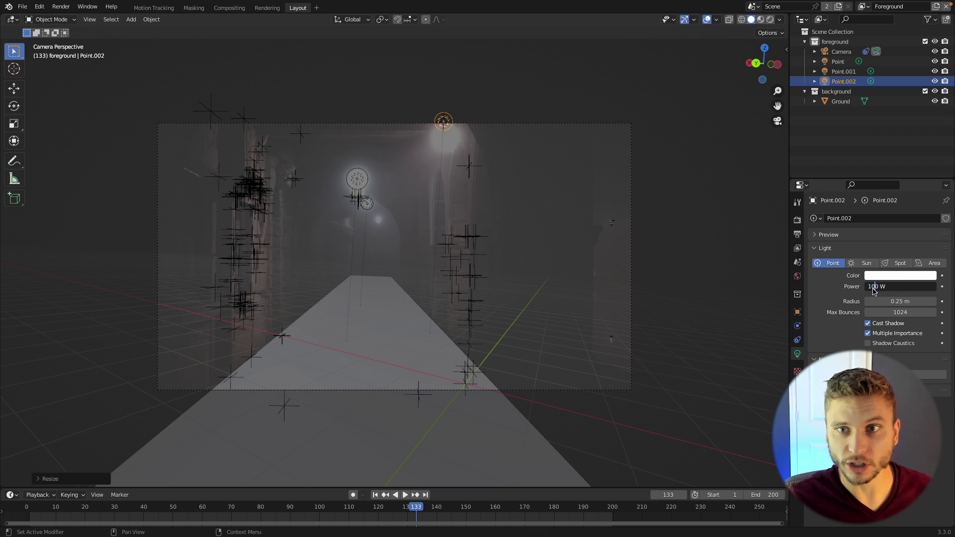
Play the scene and view the three point lights from above and at an angle, then hide the tracking markers.
key(space)
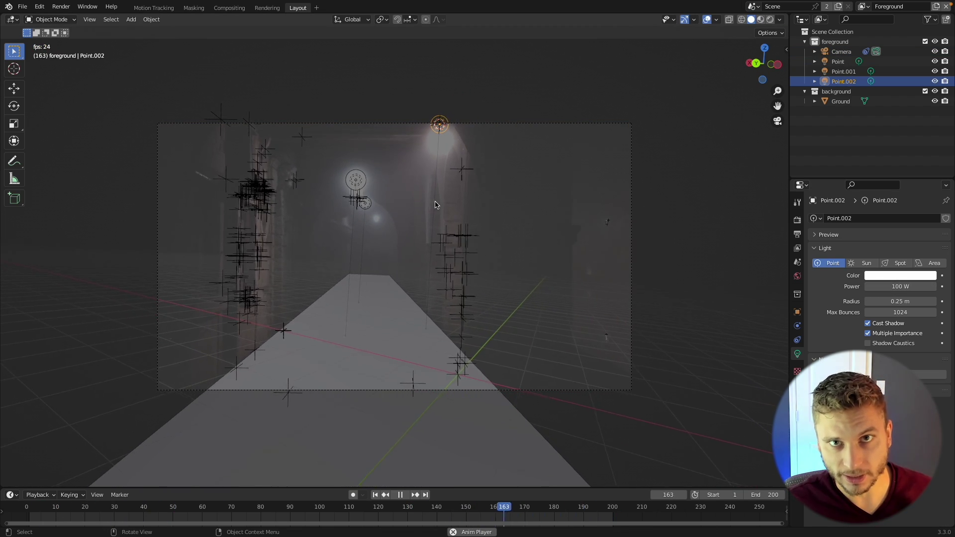
key(KP_7)
click(556, 221)
middle_drag(486, 260, 572, 196)
click(717, 20)
click(655, 218)
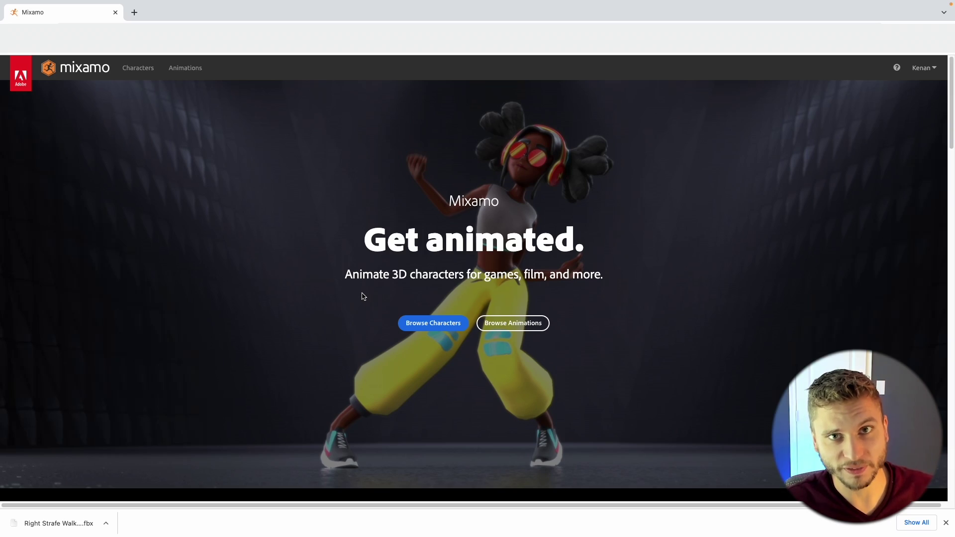
Switch to the Mixamo website, open its character library and browse through the available animations.
click(431, 323)
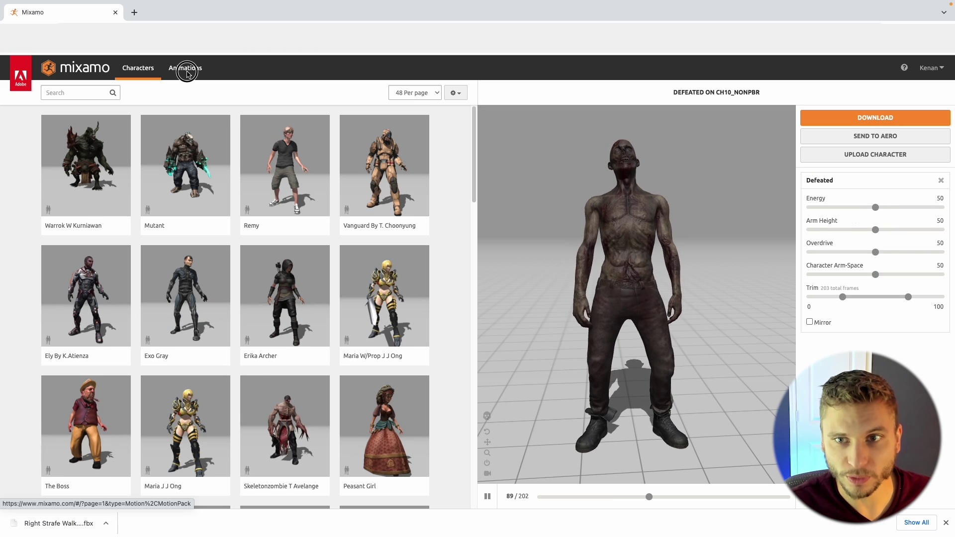
click(187, 69)
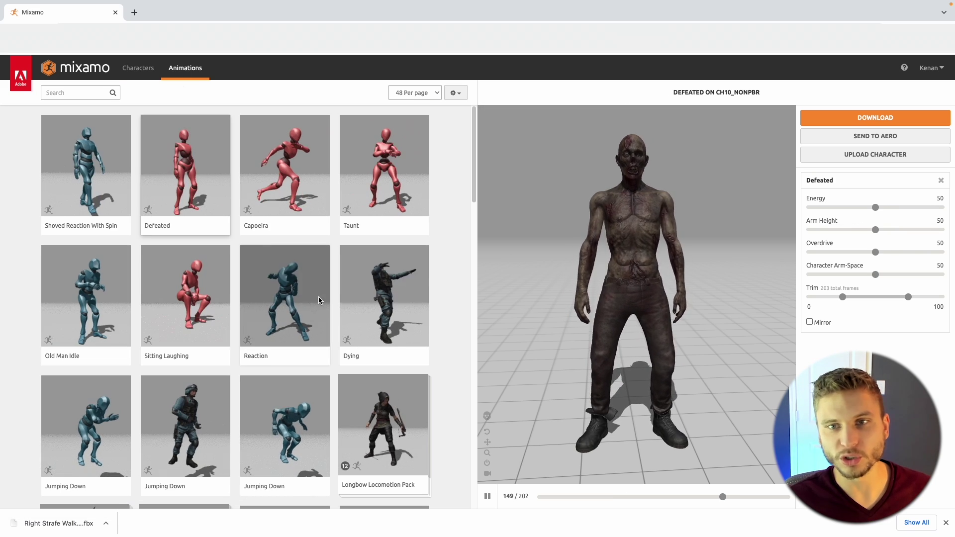
scroll(317, 296, down, 3)
scroll(316, 294, down, 3)
scroll(316, 294, up, 2)
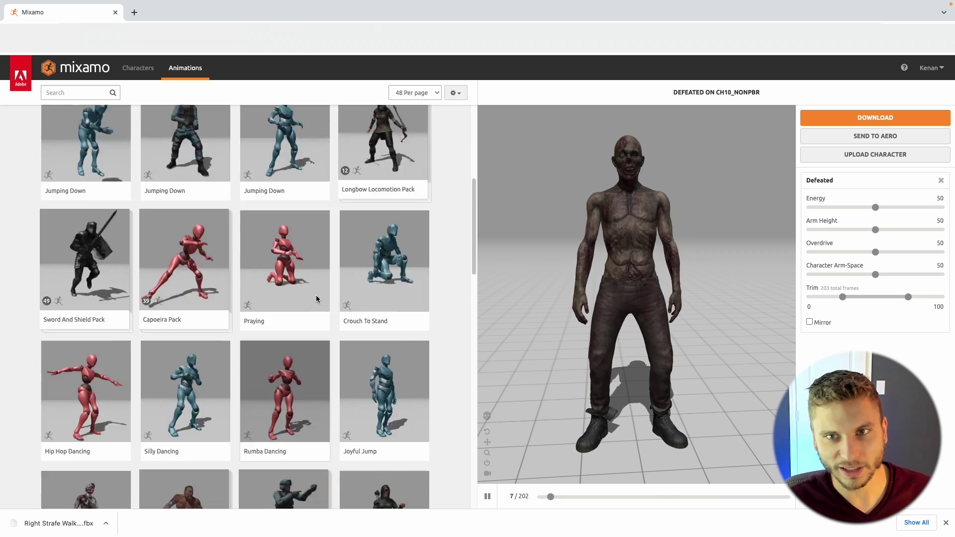
Search the Mixamo animation library for "side".
click(52, 94)
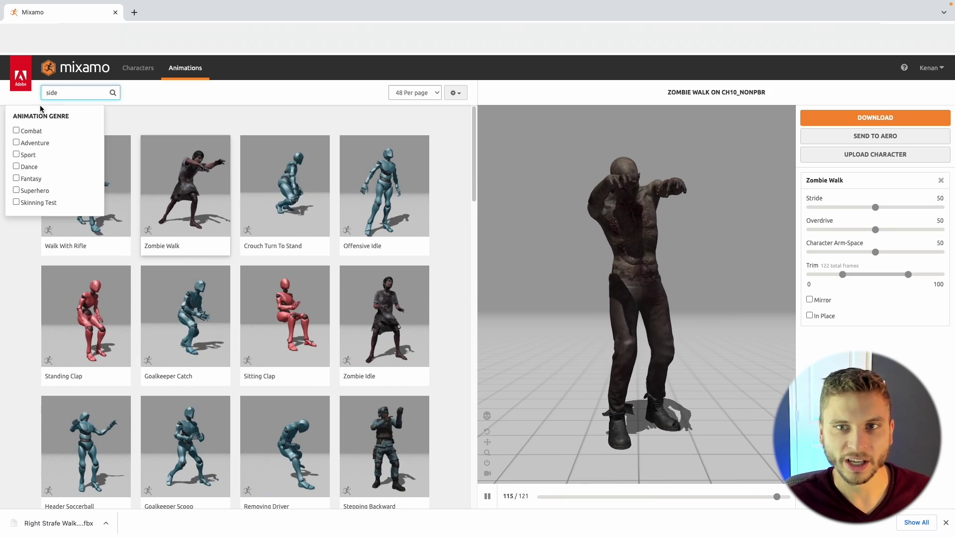
click(194, 103)
click(115, 97)
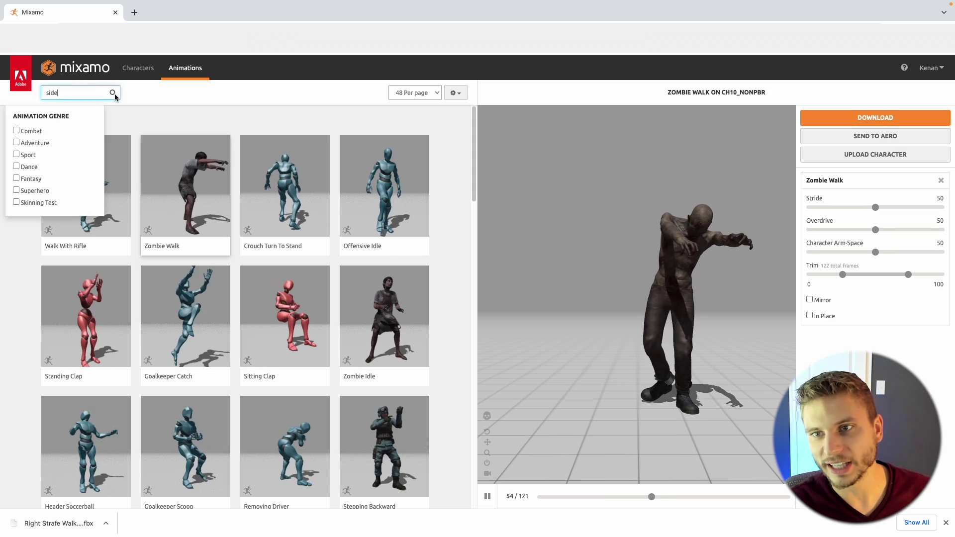
click(182, 114)
click(90, 96)
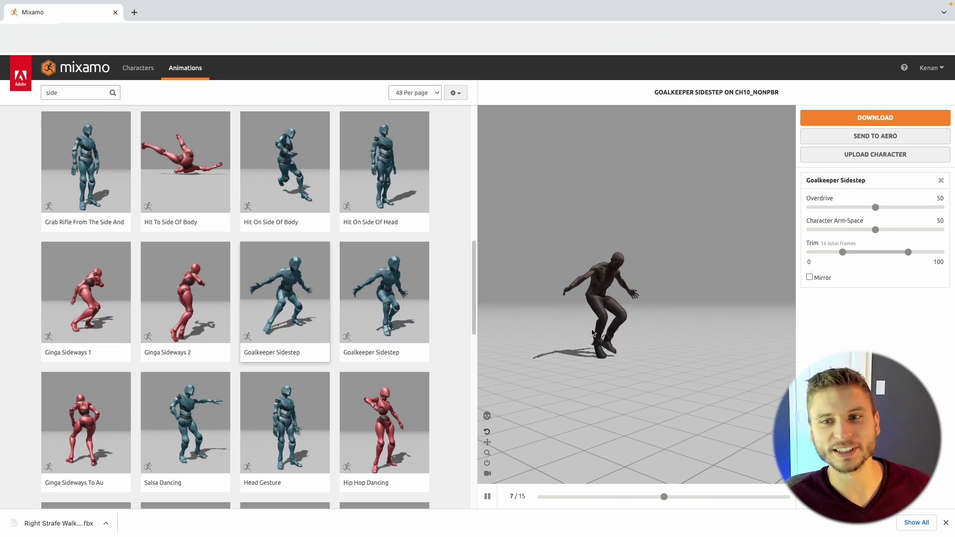
Mirror the Goalkeeper Sidestep animation and set its Overdrive to 54 and Character Arm-Space to 17.
click(809, 278)
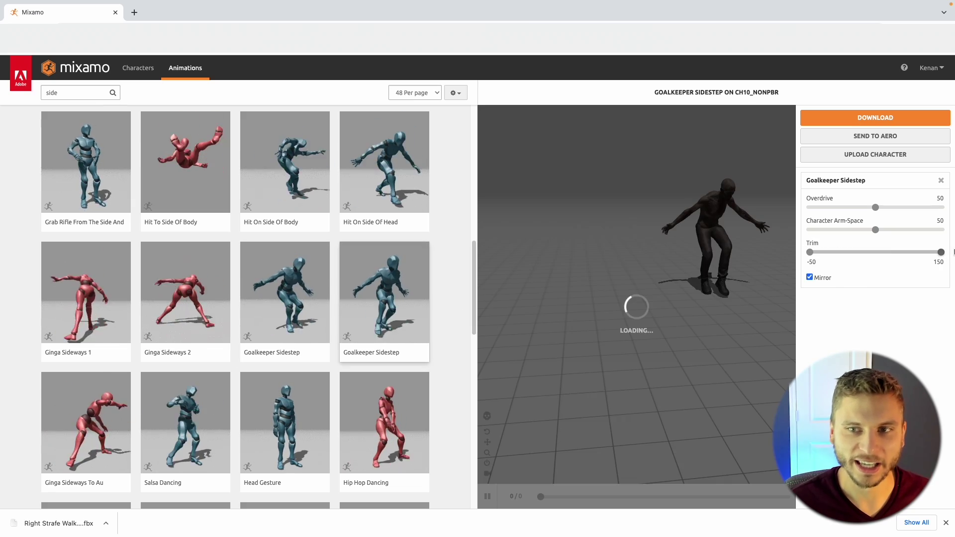
drag(874, 207, 832, 230)
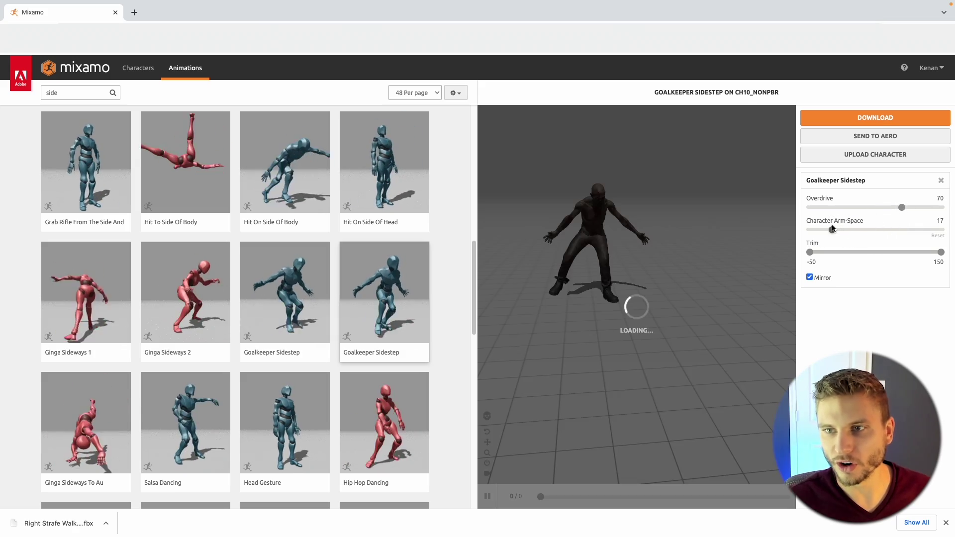
click(863, 229)
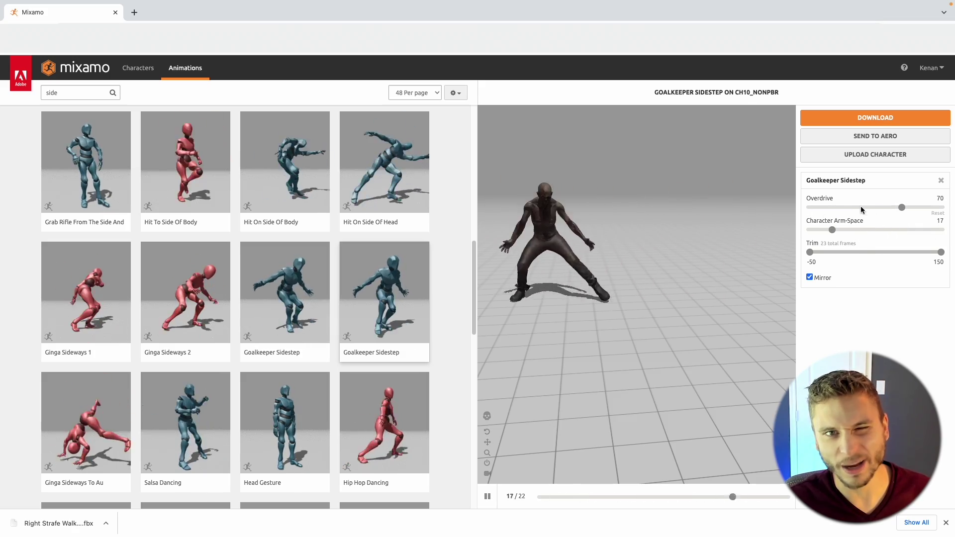
drag(902, 207, 881, 207)
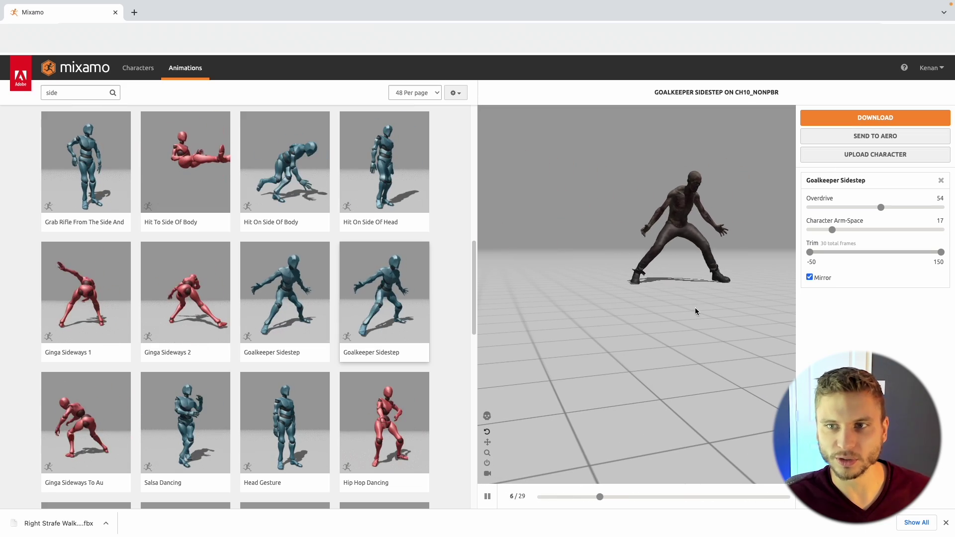
Download the sidestep animation as FBX Binary with skin, at 24 frames per second and without keyframe reduction.
click(875, 117)
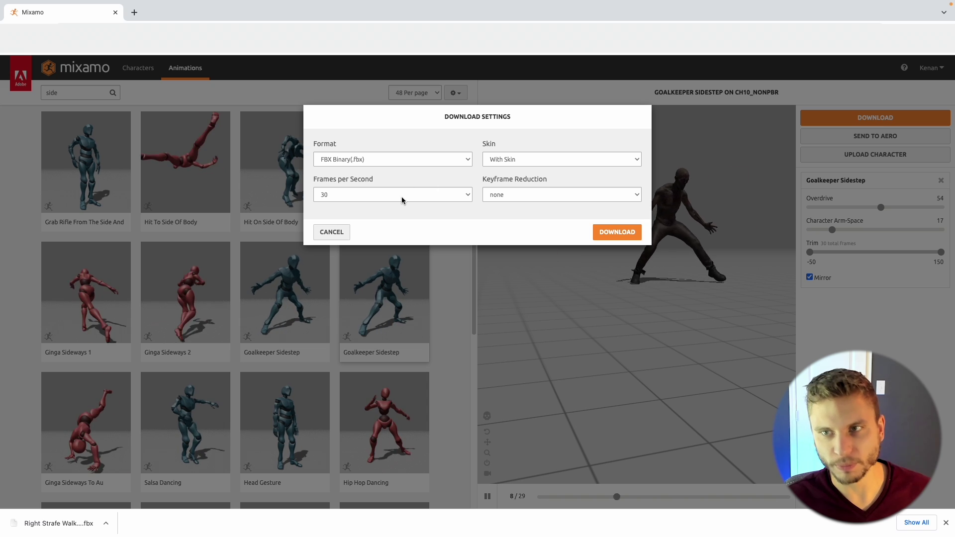
click(403, 196)
click(347, 175)
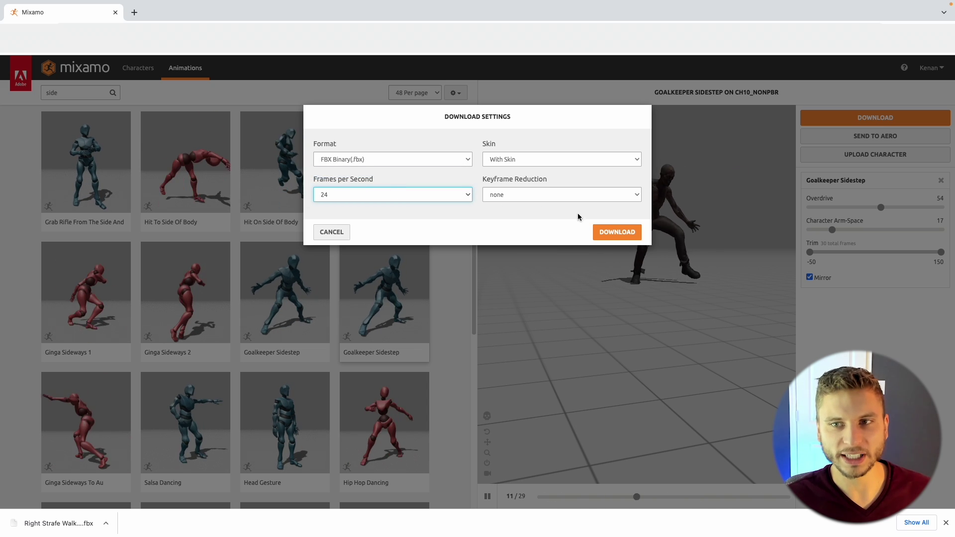
click(626, 232)
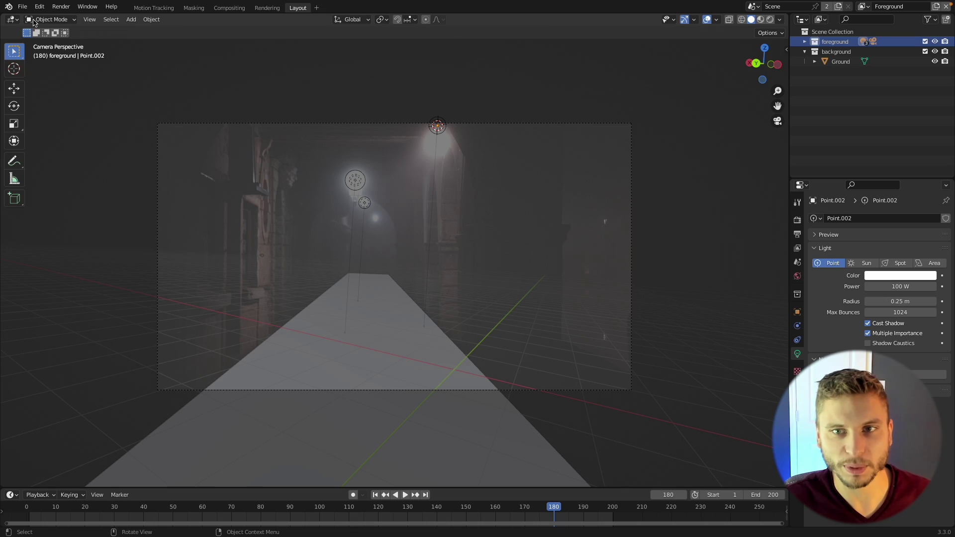
Switch back to Blender, import Goalkeeper Sidestep.fbx from Downloads into the foreground collection and return to frame 1.
click(23, 6)
mouse_move(55, 143)
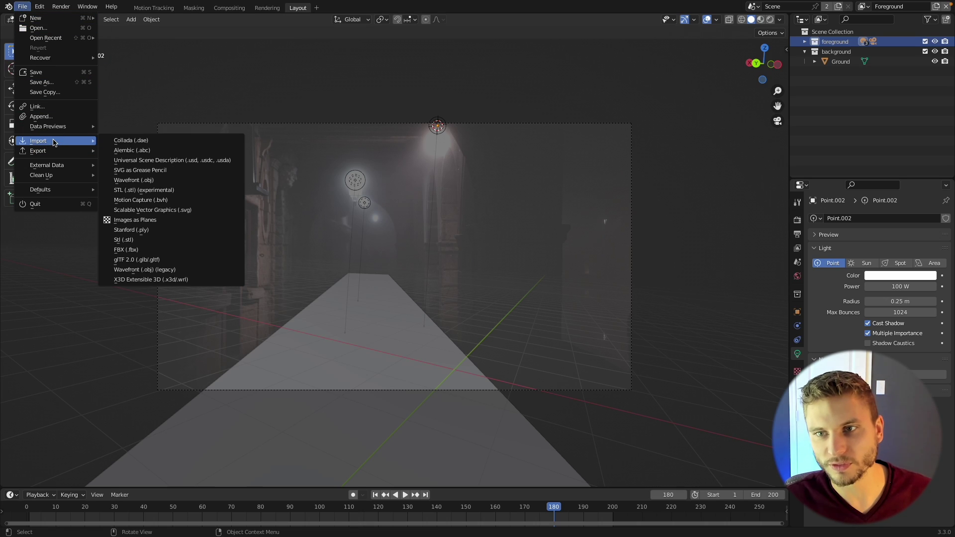
click(135, 254)
click(324, 321)
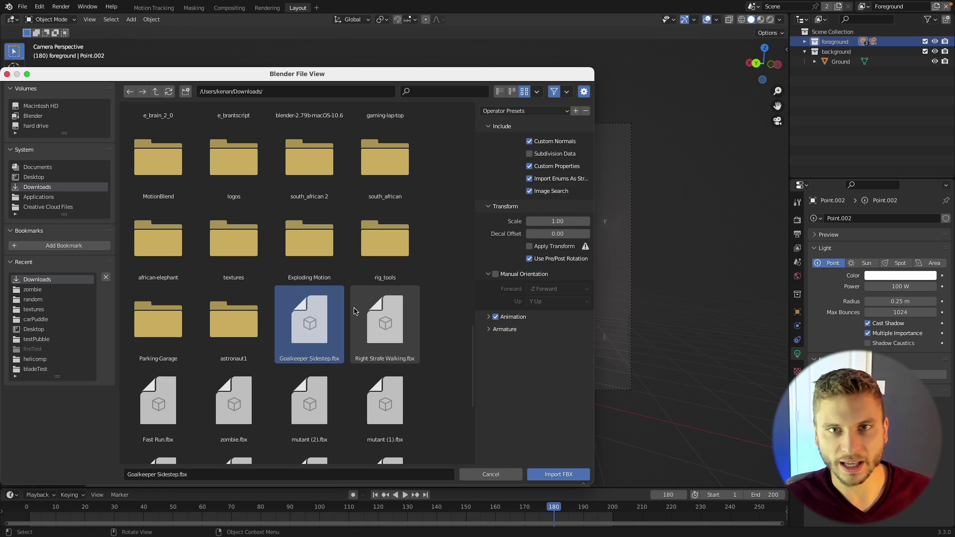
click(555, 476)
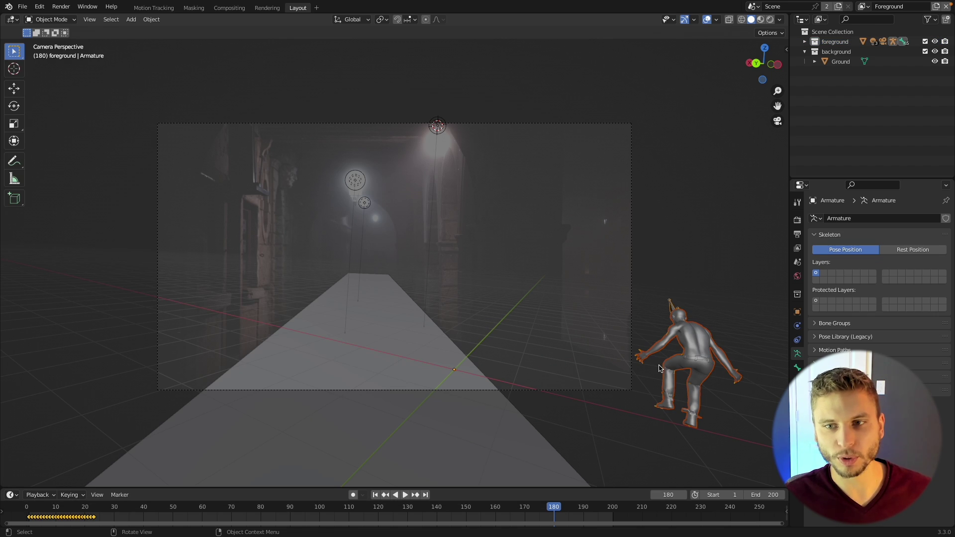
click(377, 495)
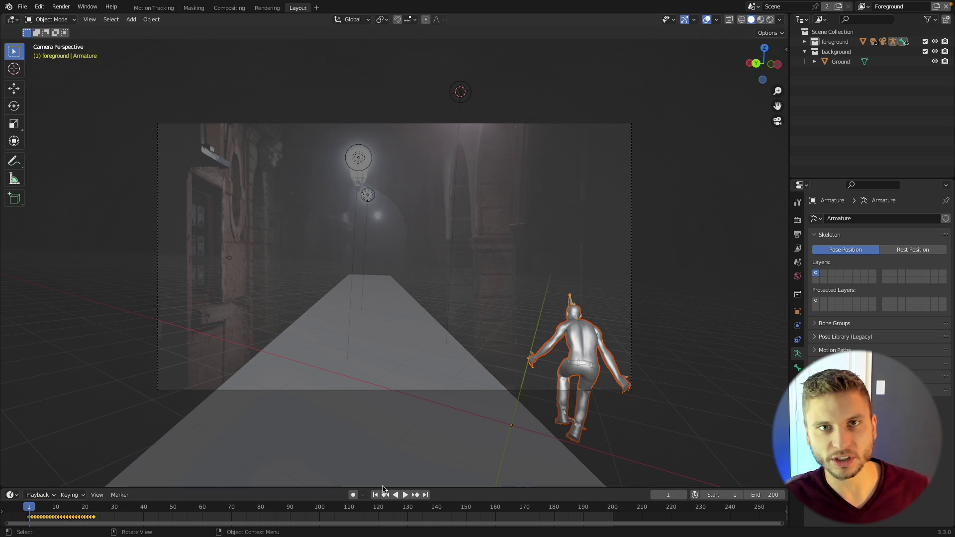
Rotate the imported creature's armature in top view so it faces the camera, and scale it up about 1.89 times.
key(space)
click(378, 494)
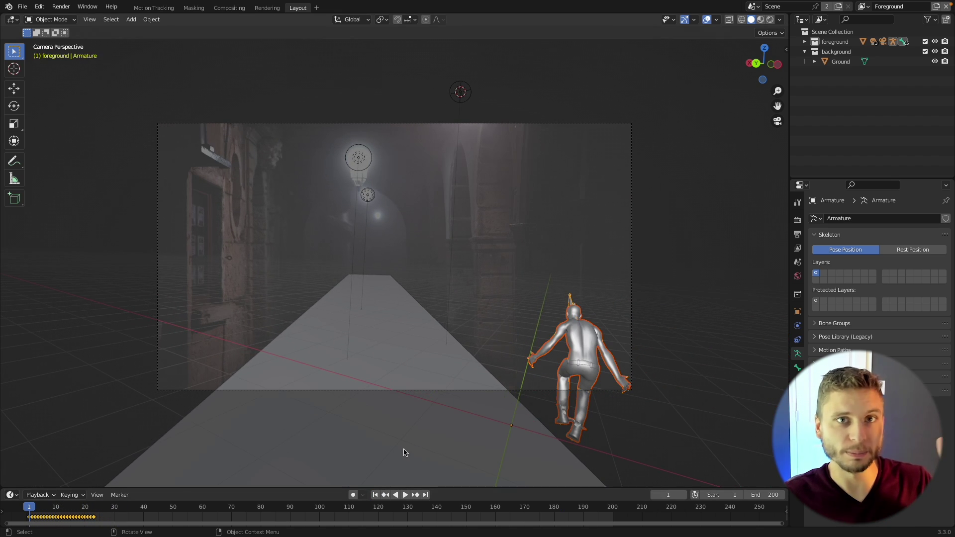
key(KP_7)
scroll(324, 263, up, 5)
text(r9)
key(Return)
key(s)
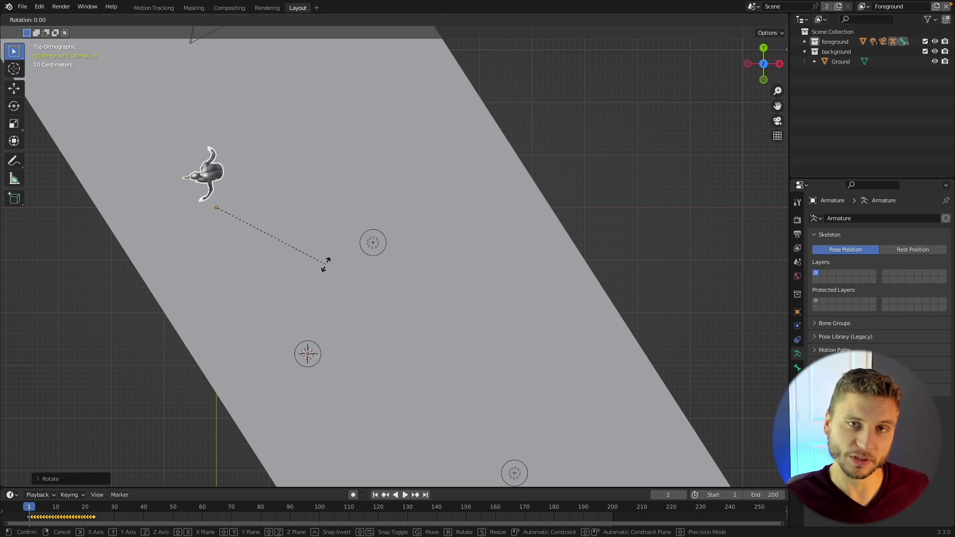
key(KP_0)
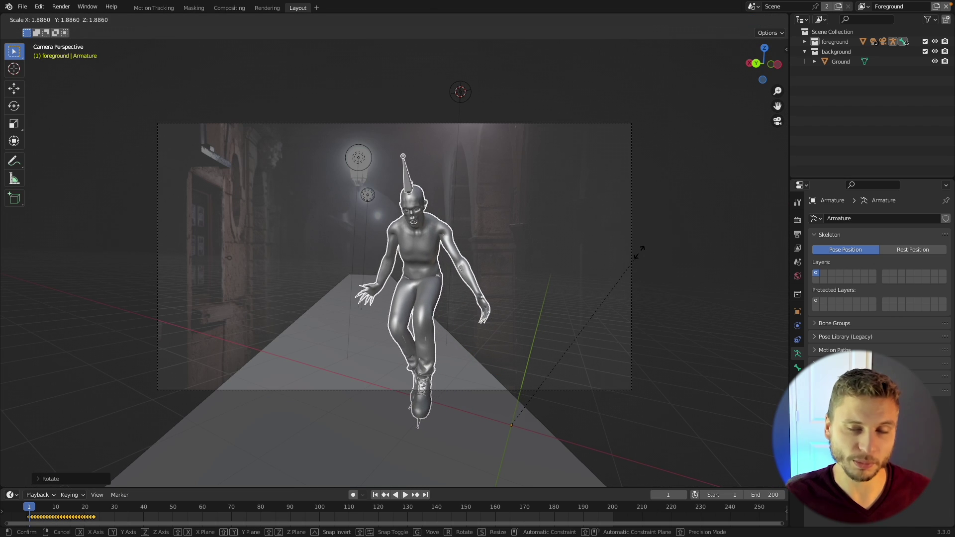
click(637, 256)
Reposition the enlarged creature near the camera at the edge of the ground plane.
middle_drag(546, 278, 338, 291)
middle_drag(365, 240, 286, 214)
key(g)
click(300, 309)
middle_drag(300, 309, 523, 290)
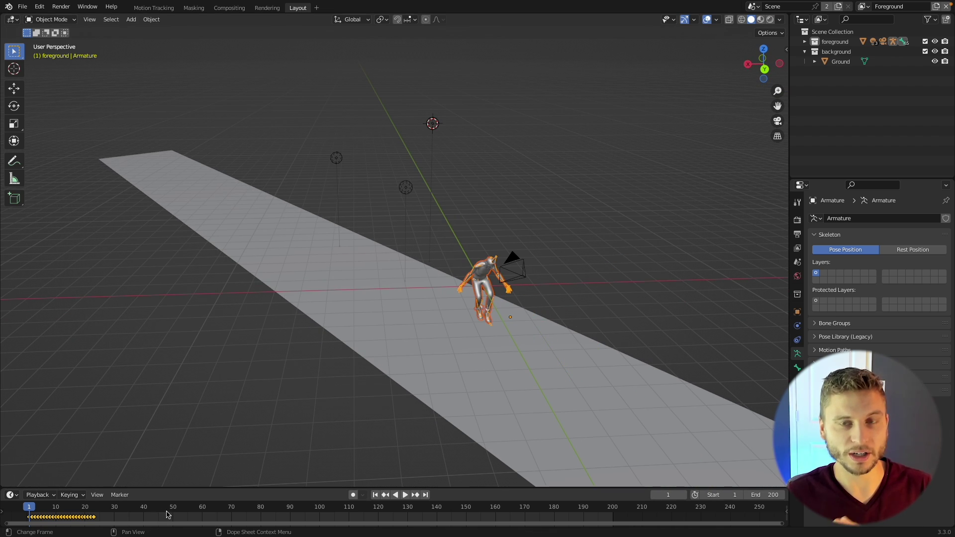
Shift the creature's keyframes so the sidestep runs from frame 178 to frame 200, and go to frame 178.
key(g)
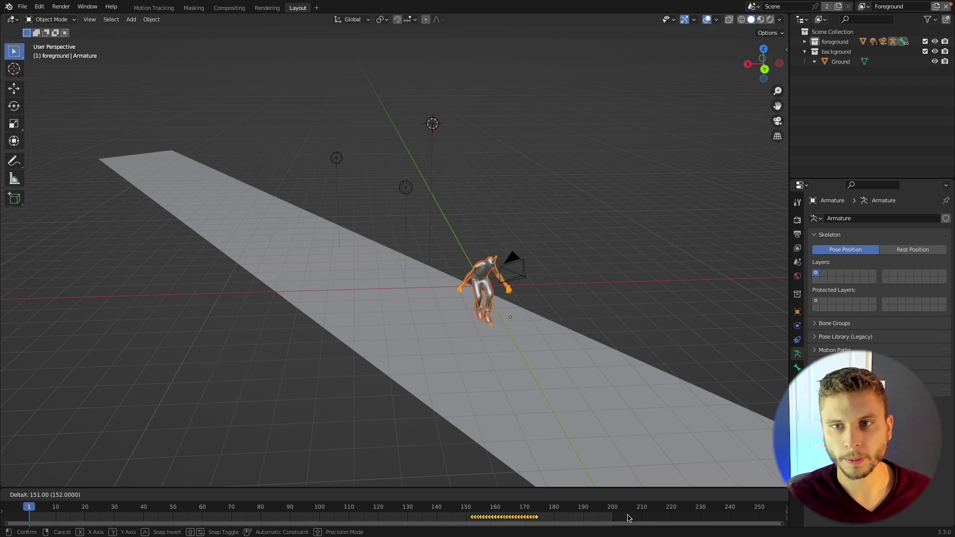
click(548, 507)
key(KP_0)
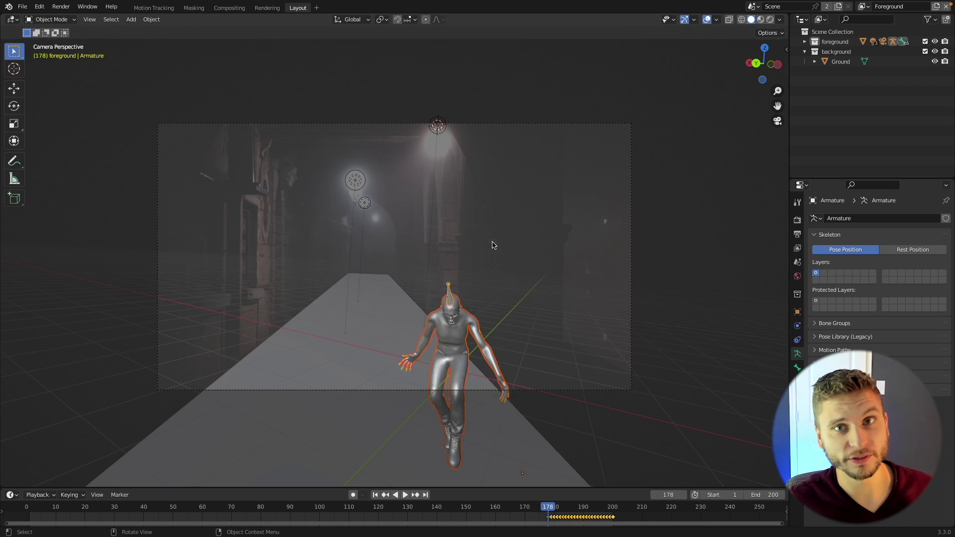
Move the creature along the alley in top view and scale it up in the camera view.
key(KP_7)
key(g)
click(338, 225)
key(KP_0)
key(s)
click(498, 361)
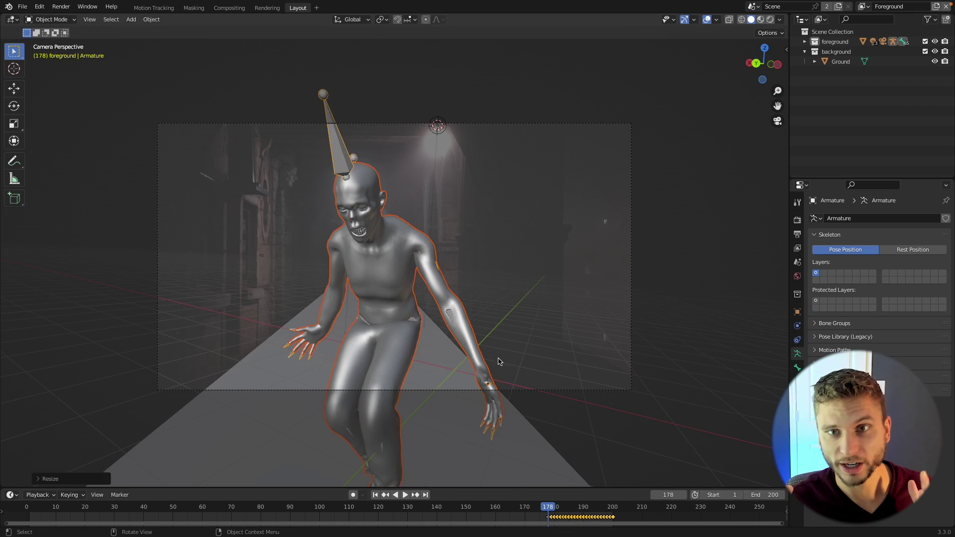
Place the creature farther from the camera in top view and readjust its position in the camera view.
key(KP_7)
key(g)
click(452, 360)
key(KP_0)
key(g)
click(451, 343)
scroll(508, 301, up, 3)
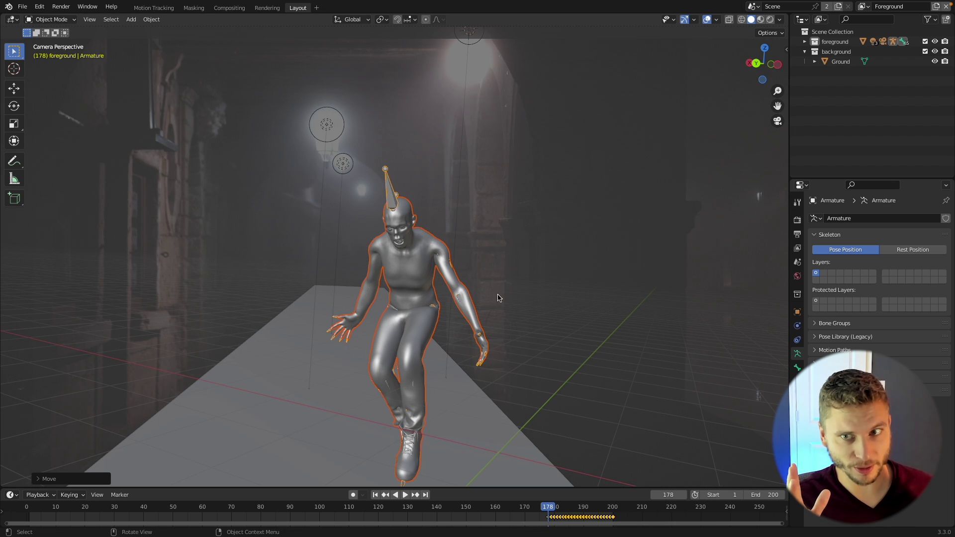
Rescale the creature and move it about 1.4 m in top view, between the lamp lights.
key(s)
scroll(545, 275, down, 3)
click(523, 298)
key(KP_7)
key(g)
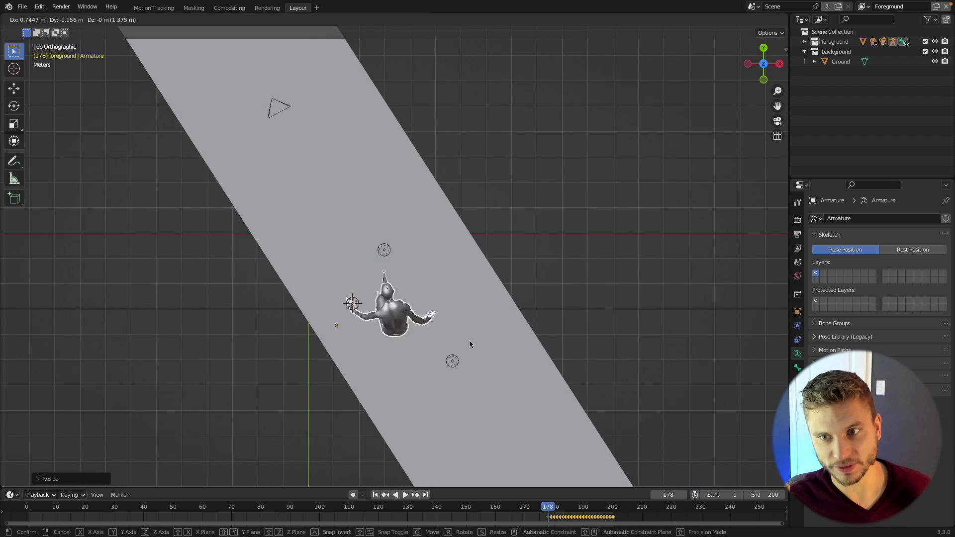
click(470, 344)
Select the camera and set its background image opacity to 1.000.
key(KP_0)
scroll(464, 245, up, 3)
scroll(467, 212, down, 2)
click(493, 112)
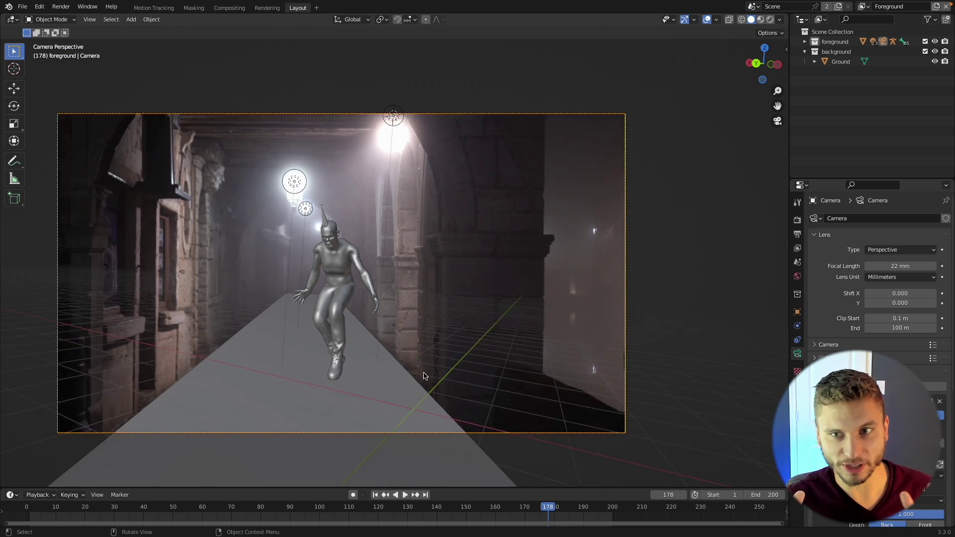
scroll(418, 358, up, 1)
Select the creature's mesh Ch10, rescale it and adjust its position in the camera view.
click(351, 235)
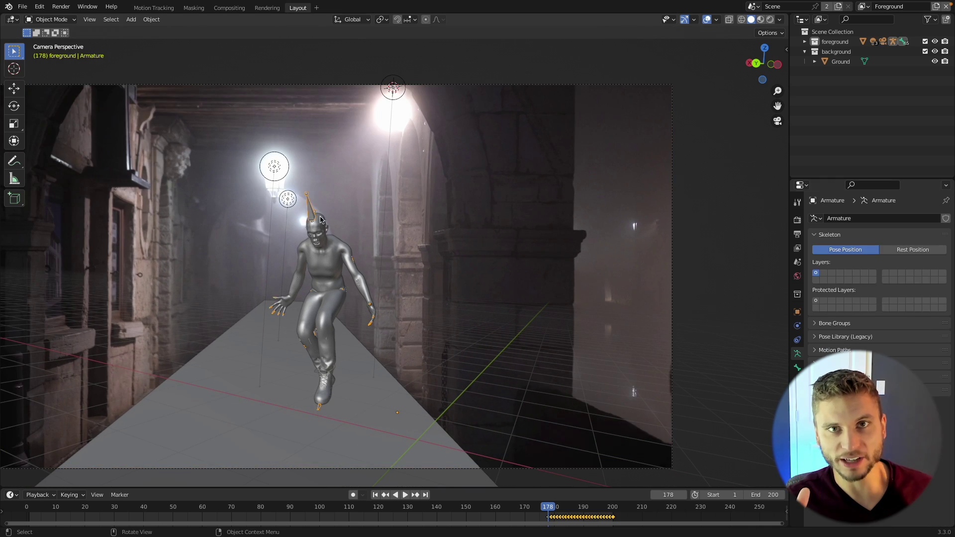
click(350, 235)
key(s)
click(397, 258)
key(g)
click(402, 270)
Preview the sidestep, move the creature mesh about 11.5 m towards the right edge of the camera frame, and go to frame 189.
key(space)
key(space)
key(g)
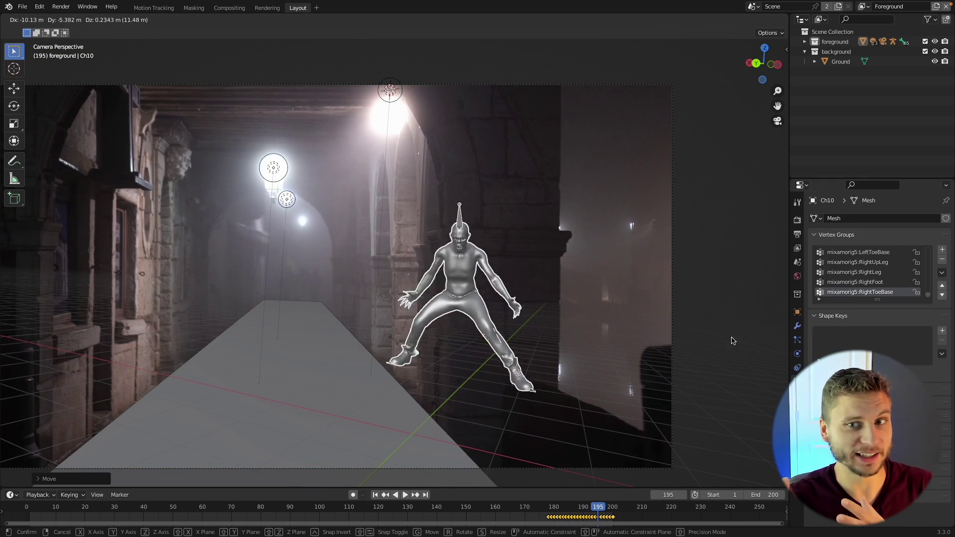
click(734, 342)
key(space)
scroll(622, 368, down, 3)
drag(522, 508, 580, 507)
key(space)
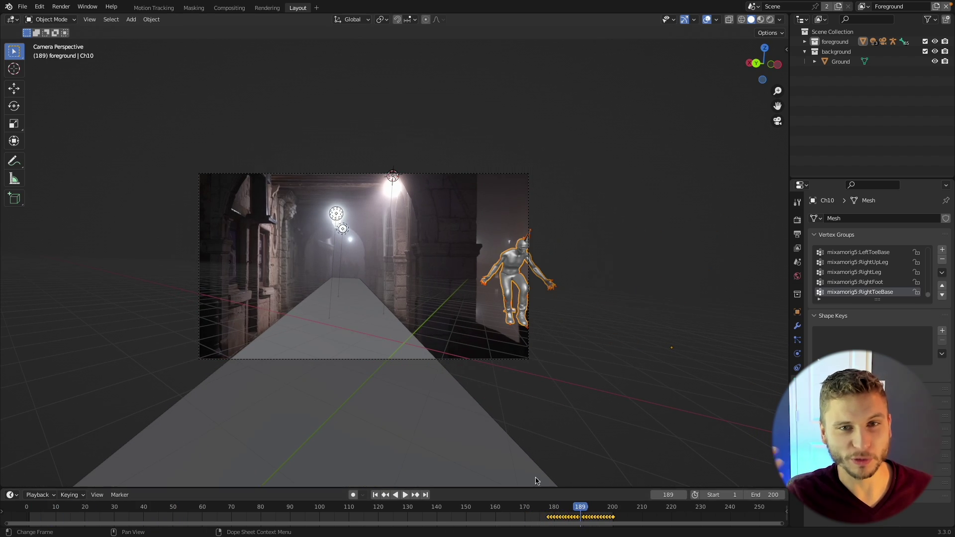
Move the creature mesh about 8.9 m back into the middle of the alley and play the sidestep to check it.
scroll(423, 358, up, 1)
key(KP_Decimal)
key(grave)
key(KP_0)
key(g)
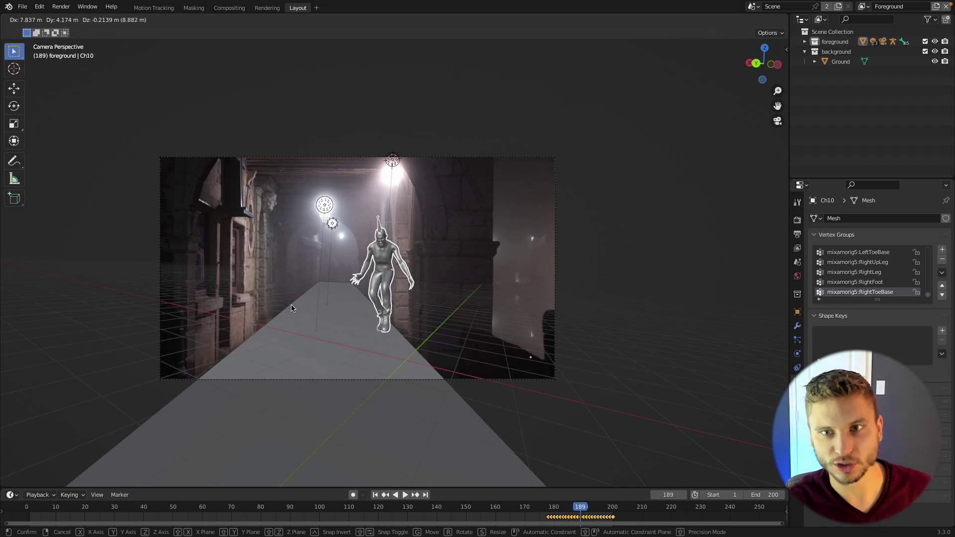
click(291, 305)
key(space)
click(538, 505)
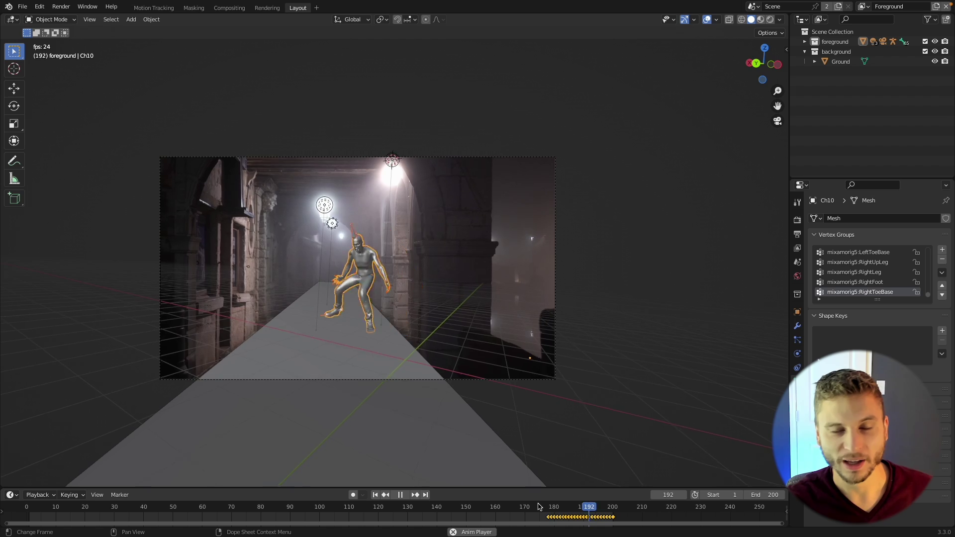
key(space)
Rotate the creature mesh in top view to change the direction of its sidestep.
key(grave)
key(KP_Decimal)
key(r)
click(461, 232)
Scale the creature mesh in the camera view and raise it about 0.085 m along the Z axis.
key(grave)
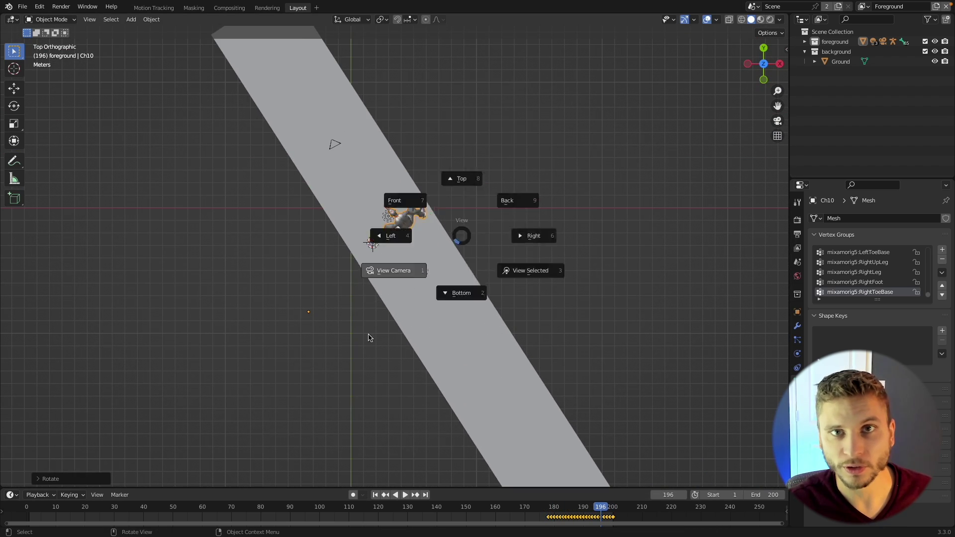
key(s)
click(404, 281)
key(g)
key(z)
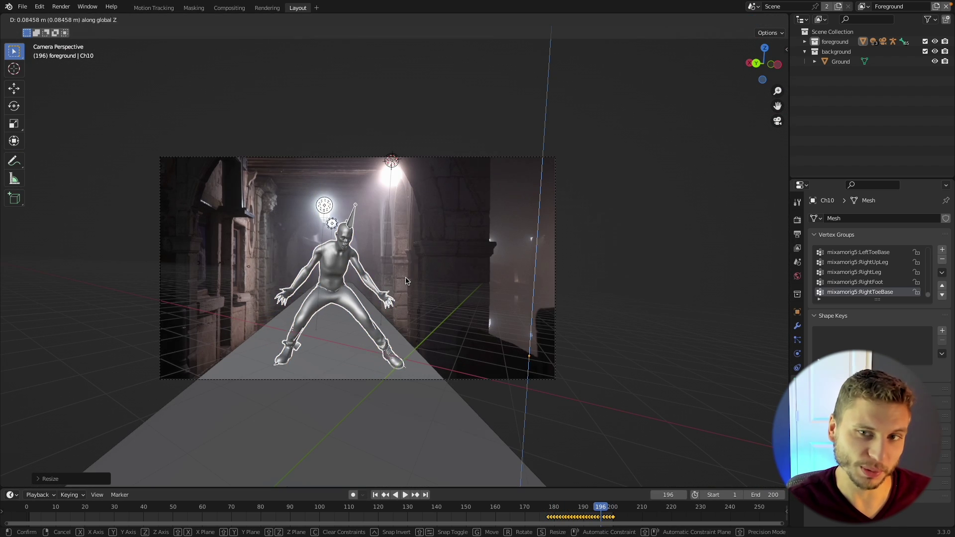
click(407, 282)
Play back the creature's sidestep and adjust its rotation in the camera view.
key(space)
click(529, 508)
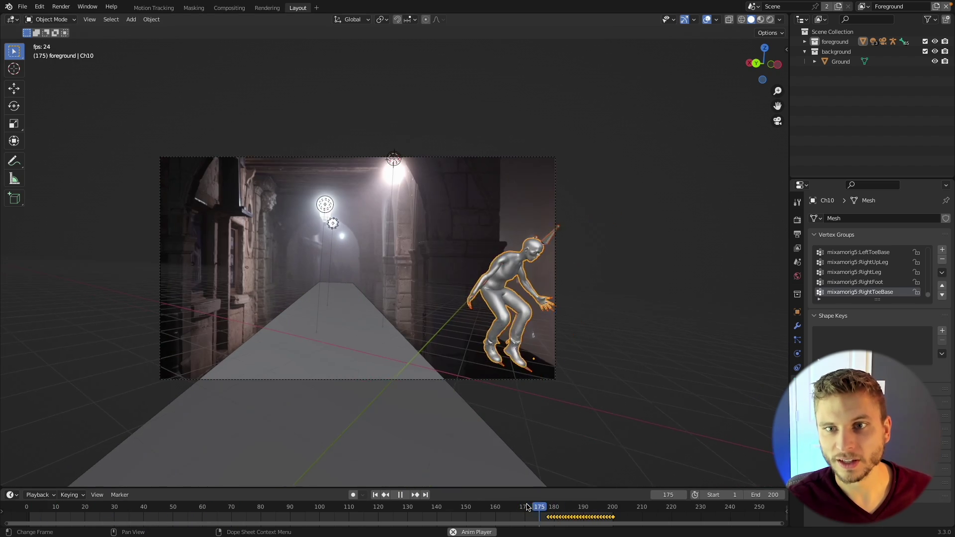
key(space)
key(r)
click(398, 347)
key(space)
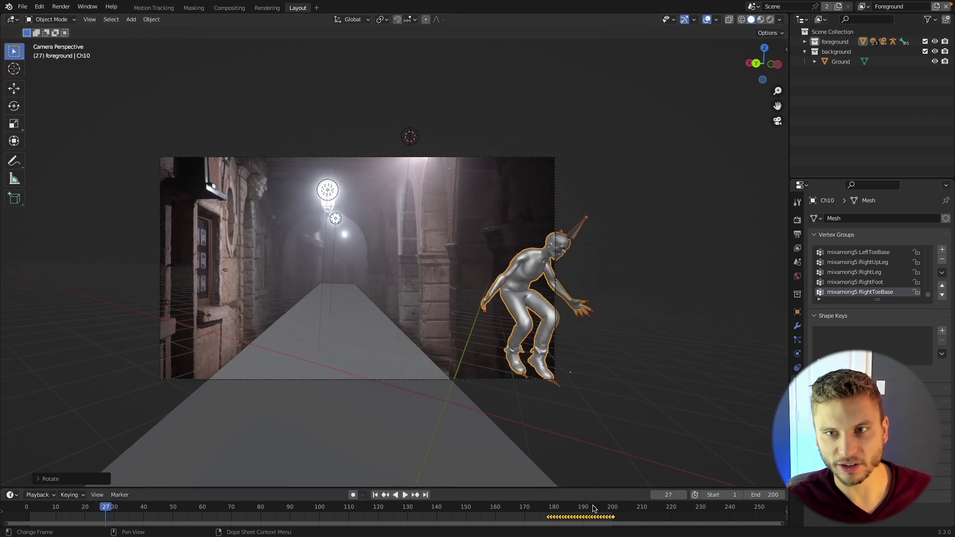
Go to frame 200 and move the creature about 0.53 m in the camera view.
click(613, 507)
key(g)
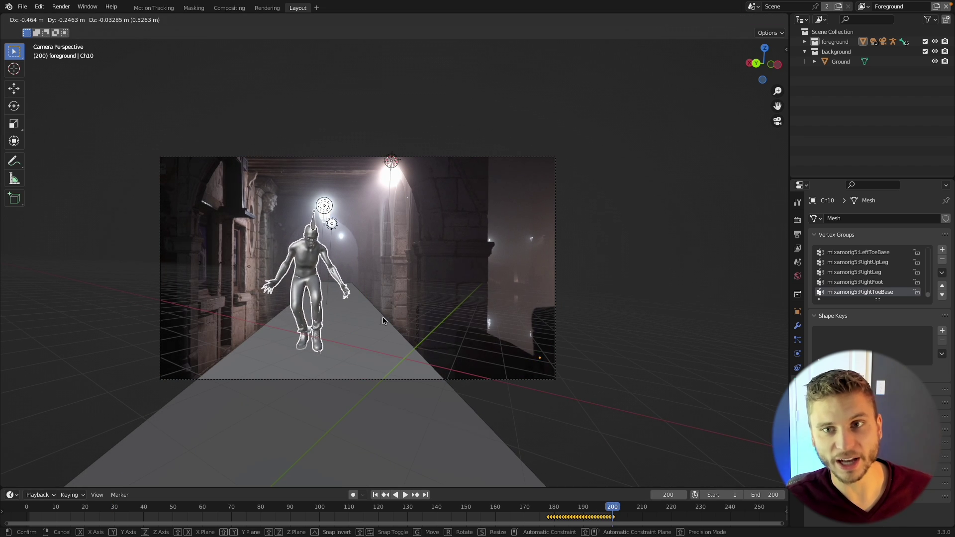
click(384, 321)
Switch the viewport to Rendered shading and raise the creature about 0.12 m along the Z axis.
key(z)
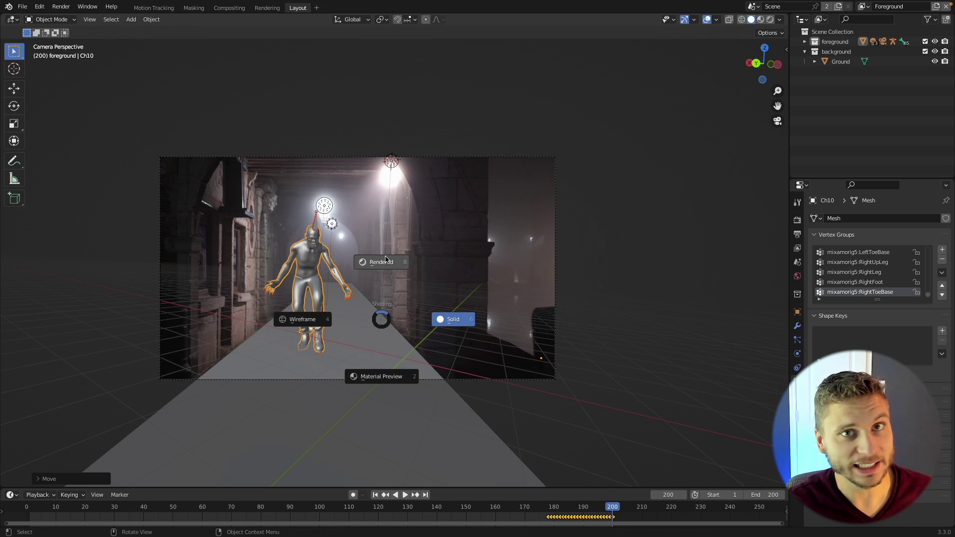
click(384, 242)
scroll(398, 241, up, 4)
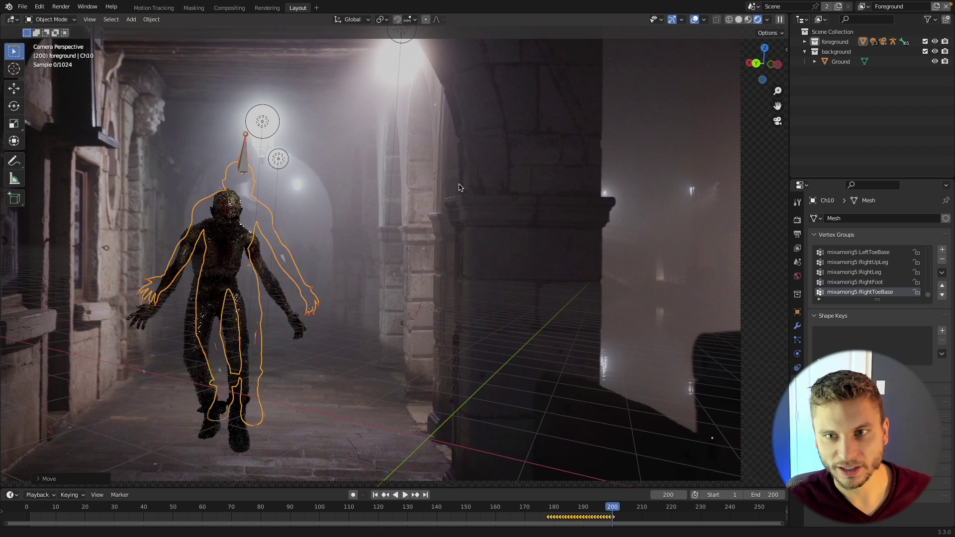
key(g)
key(z)
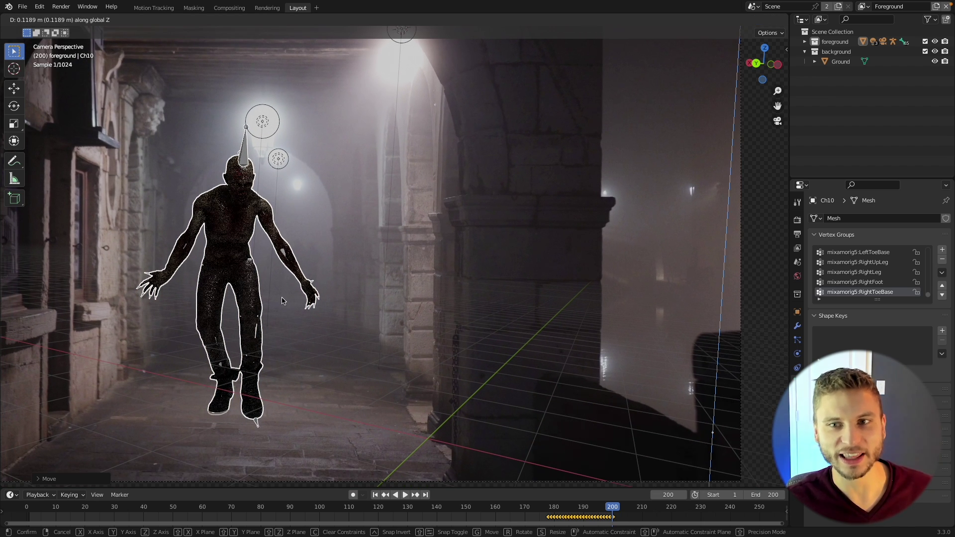
click(281, 300)
Move the creature about -0.76 m along the Y axis.
scroll(299, 296, down, 3)
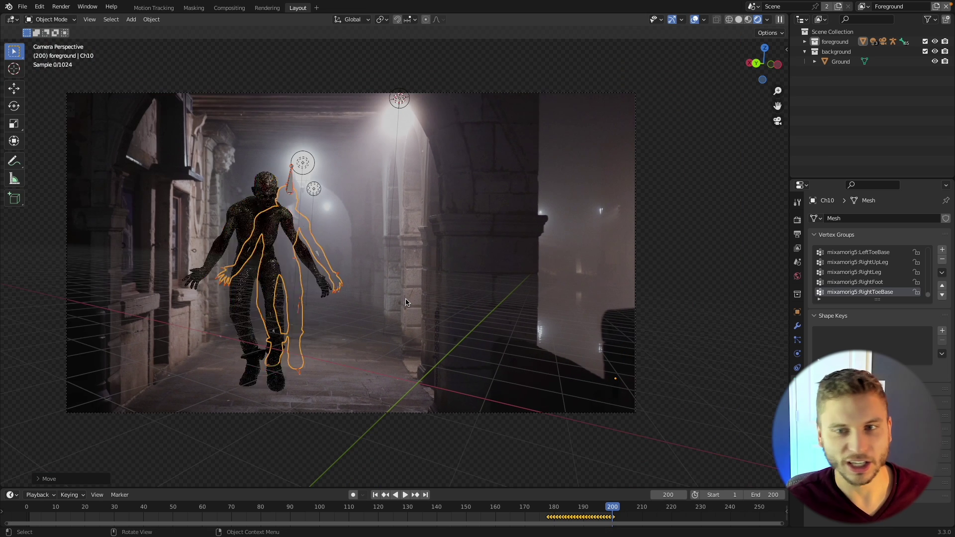
key(g)
key(y)
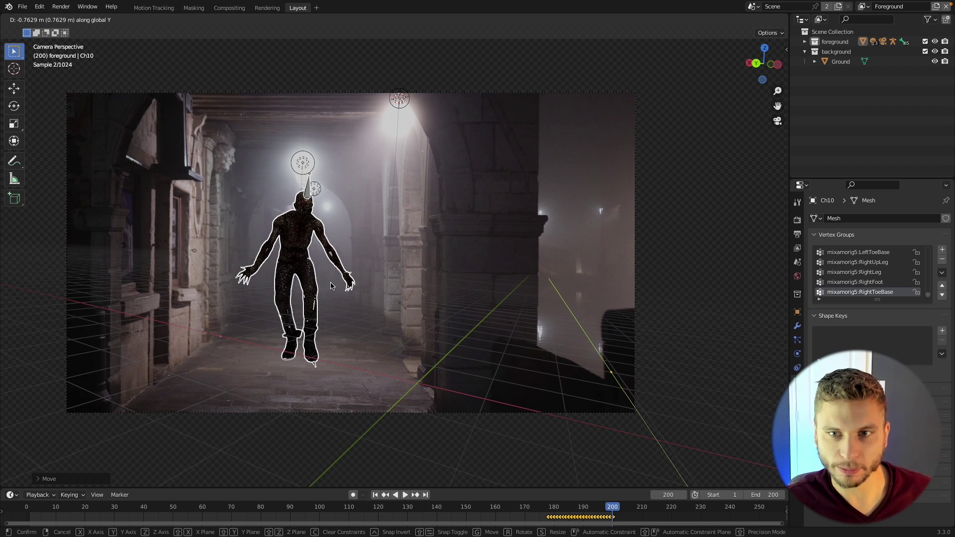
click(330, 286)
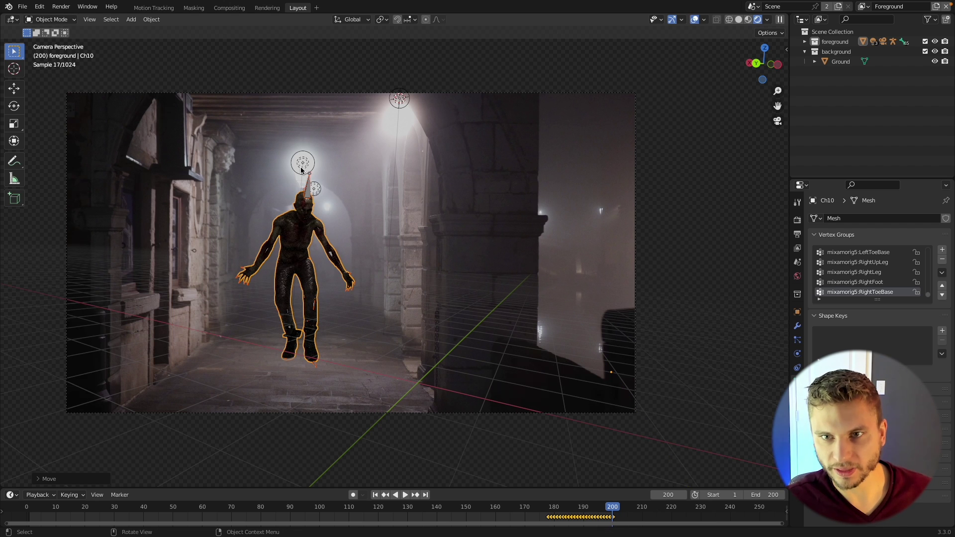
Deselect the creature and examine its rendered look with the viewport overlays temporarily hidden.
scroll(449, 260, up, 1)
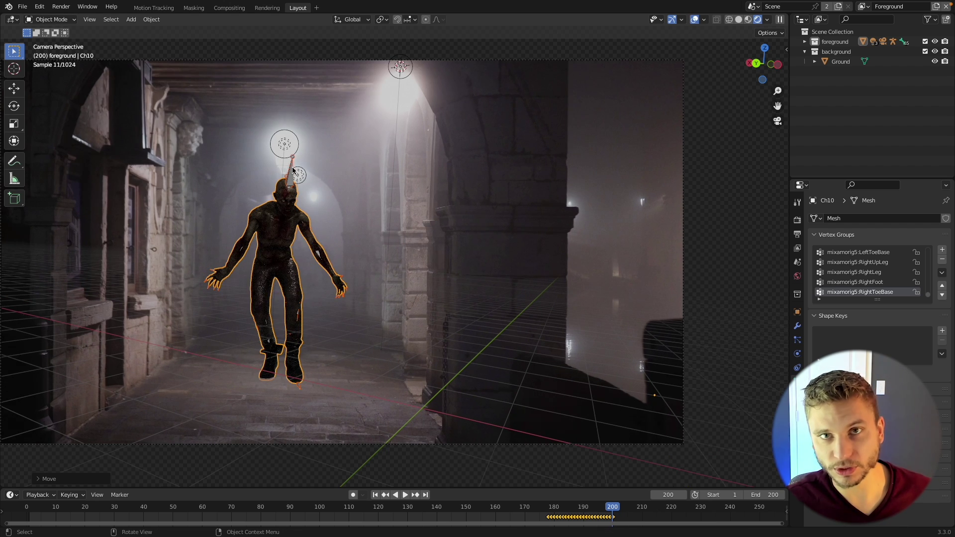
click(508, 226)
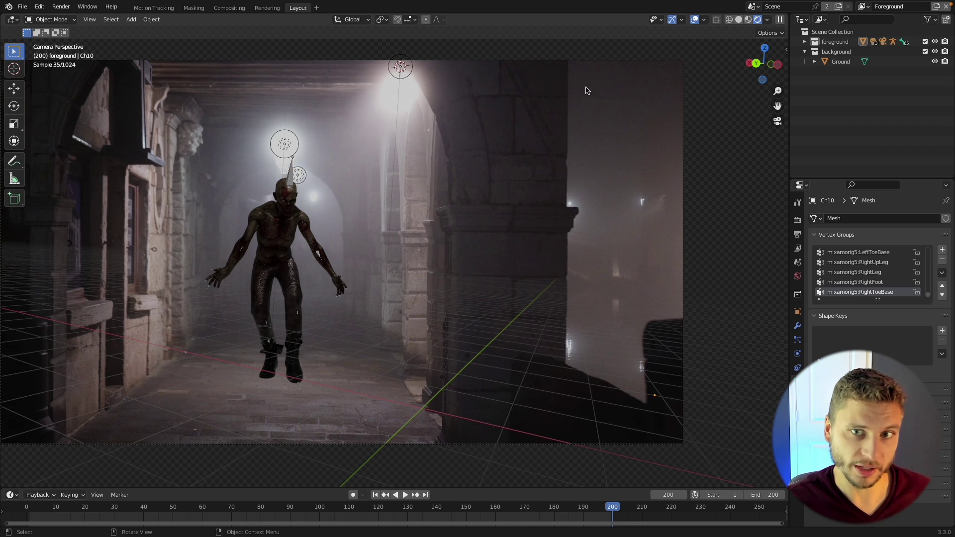
click(694, 21)
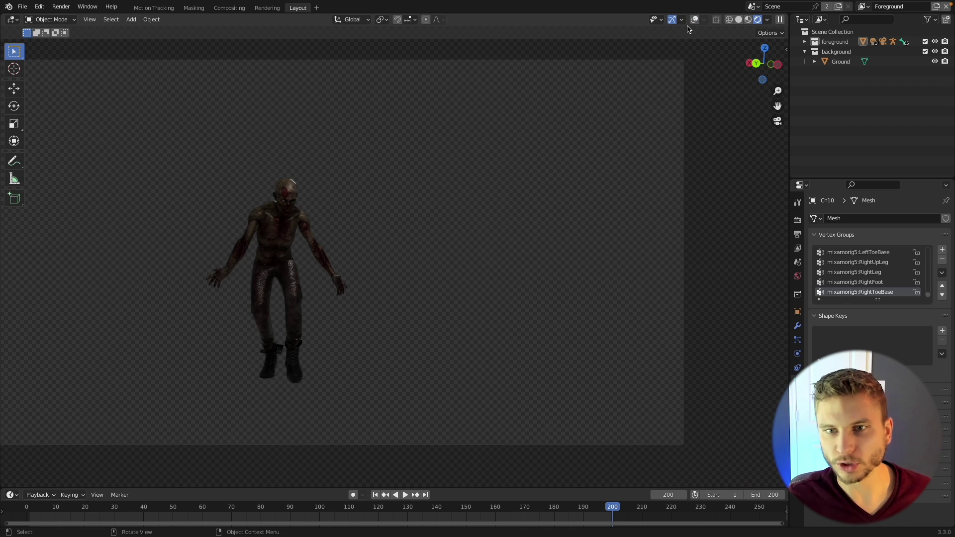
click(694, 21)
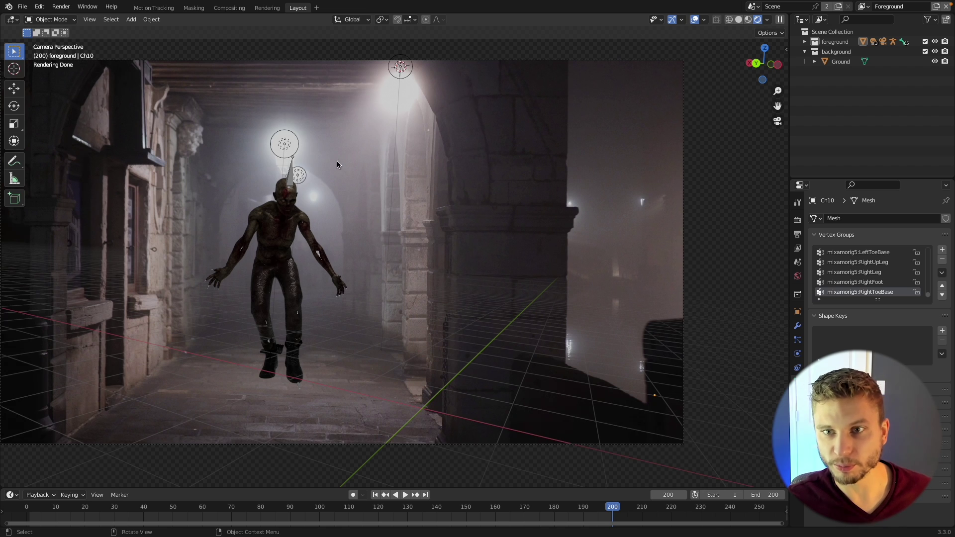
Reduce the radius of the point light at the lamp above the creature.
click(284, 142)
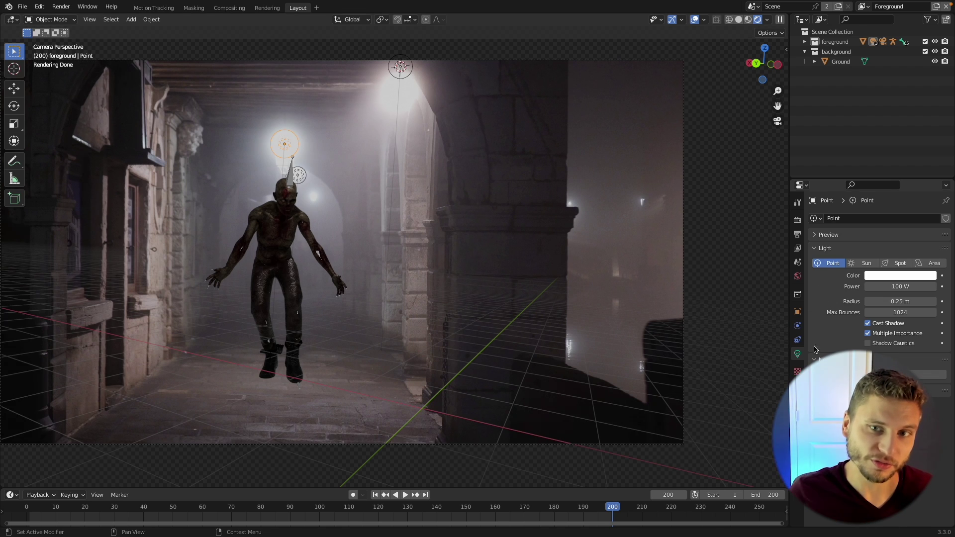
click(888, 304)
text(1)
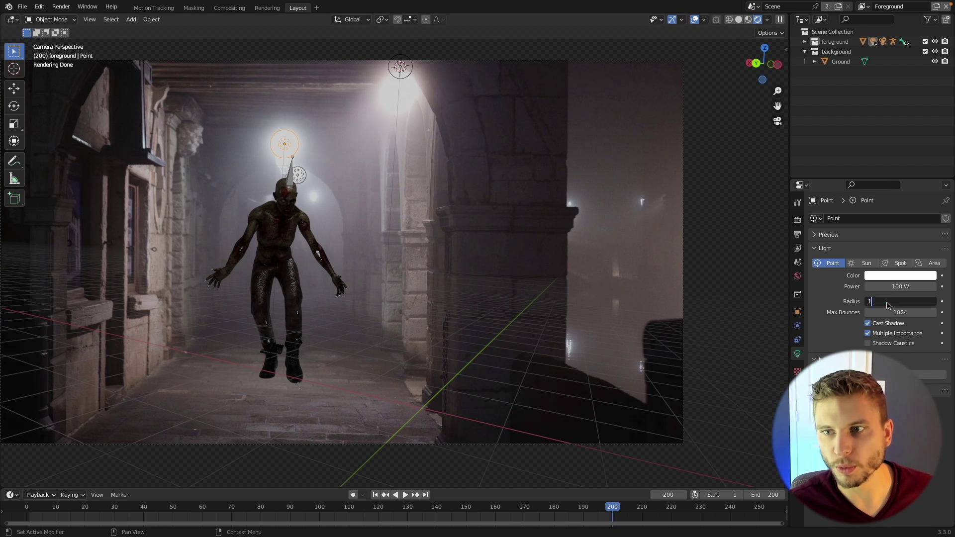
text(0)
key(Return)
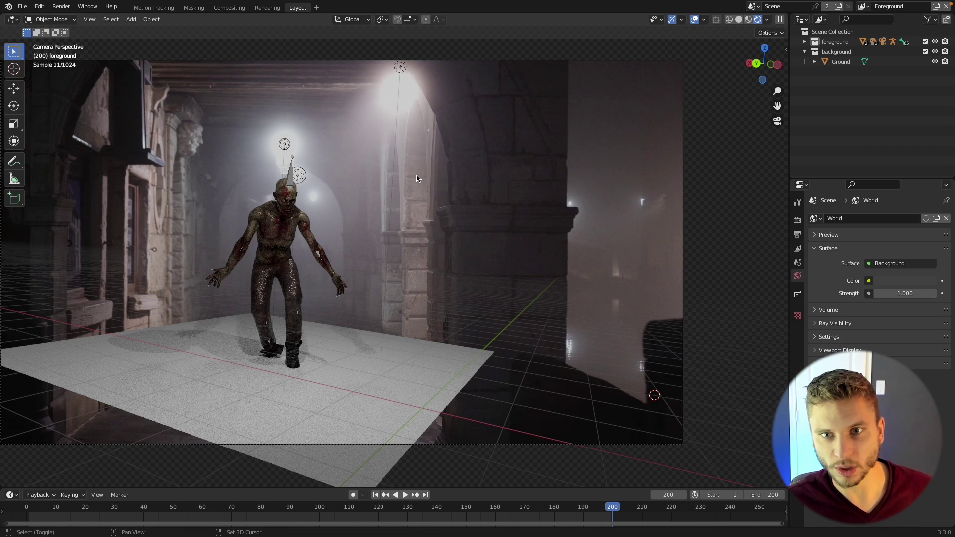
Add an area light near the bright lamp above the alley and scale it up about 5.5 times.
key(shift+a)
mouse_move(418, 298)
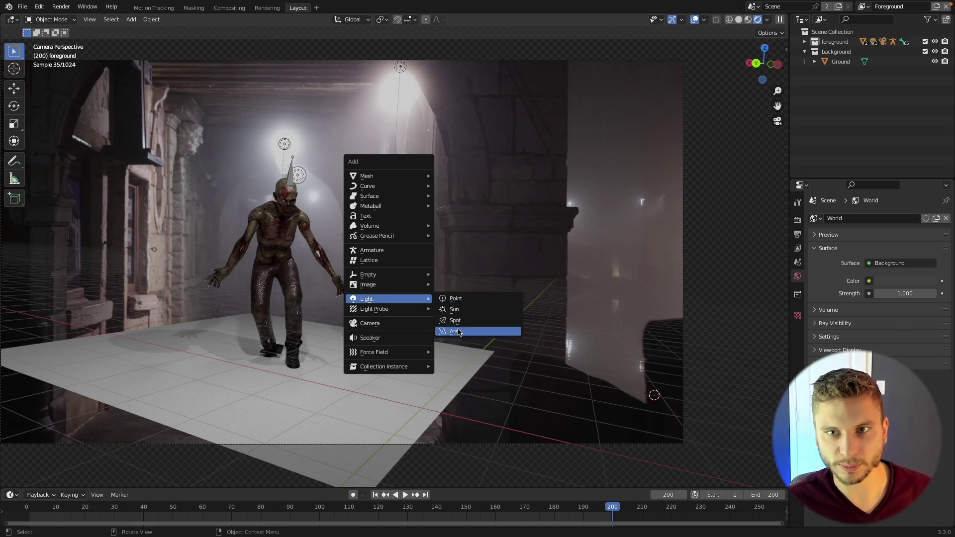
click(459, 332)
key(g)
click(198, 32)
key(s)
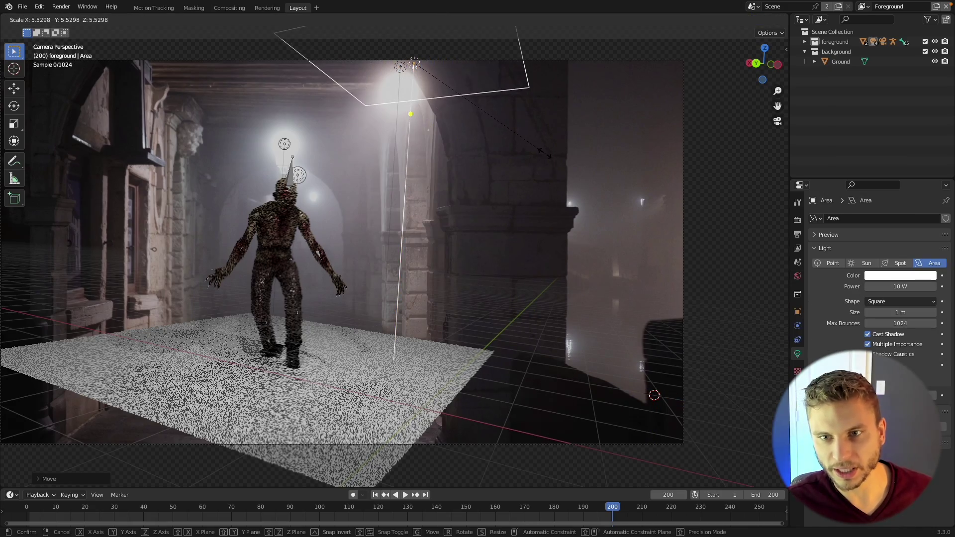
click(544, 153)
Set the area light's power to 1000 W, shrink it and angle it toward the creature.
key(r)
click(486, 201)
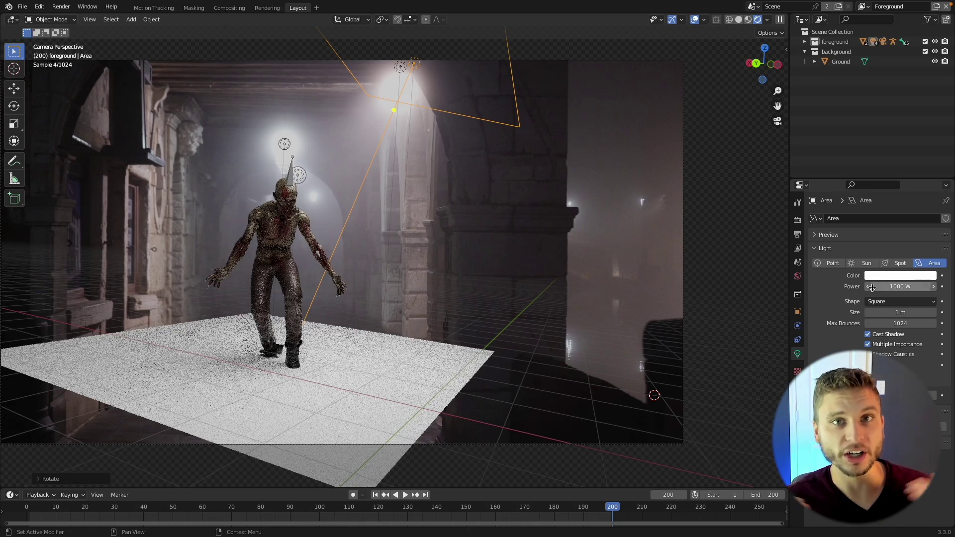
key(s)
click(490, 165)
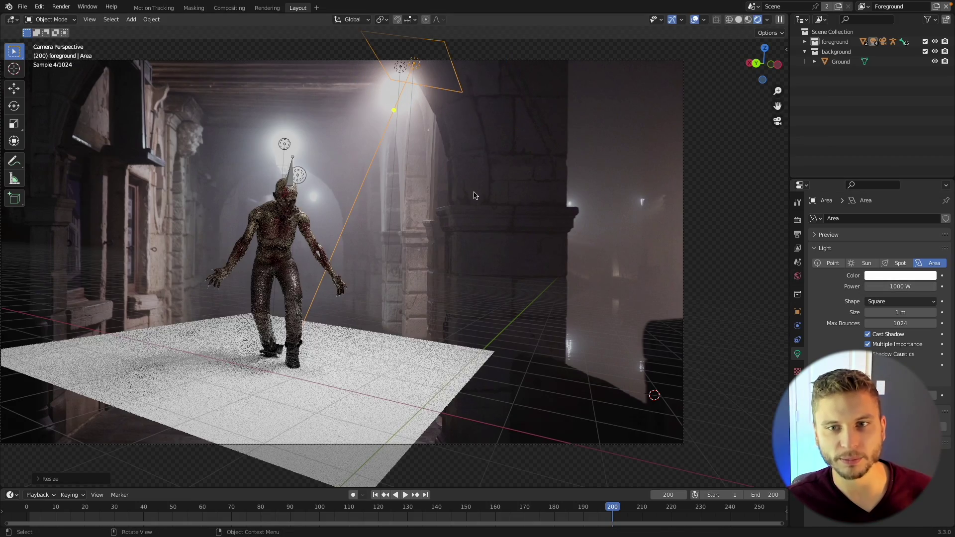
key(r)
key(r)
click(506, 193)
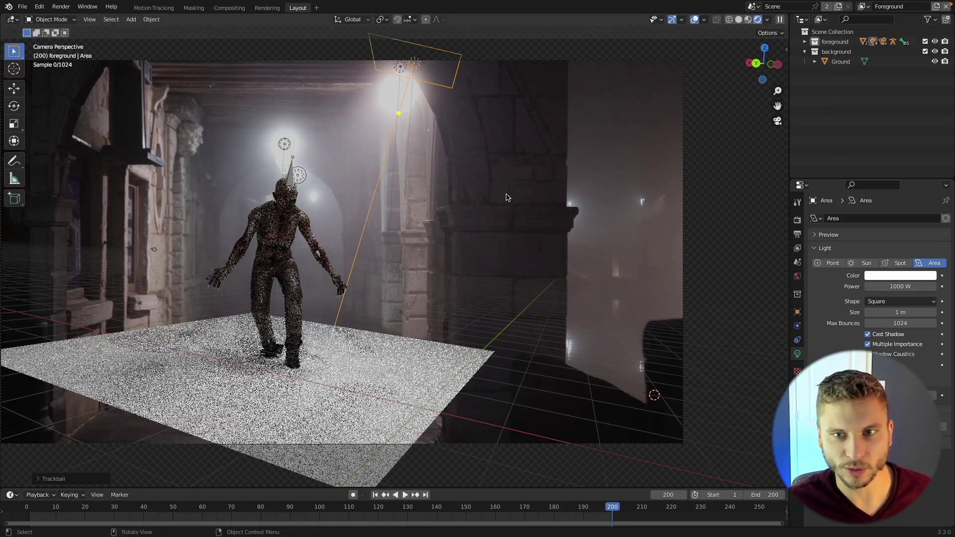
Move the area light above the creature and re-aim it with a trackball rotation.
key(g)
click(392, 167)
key(r)
key(r)
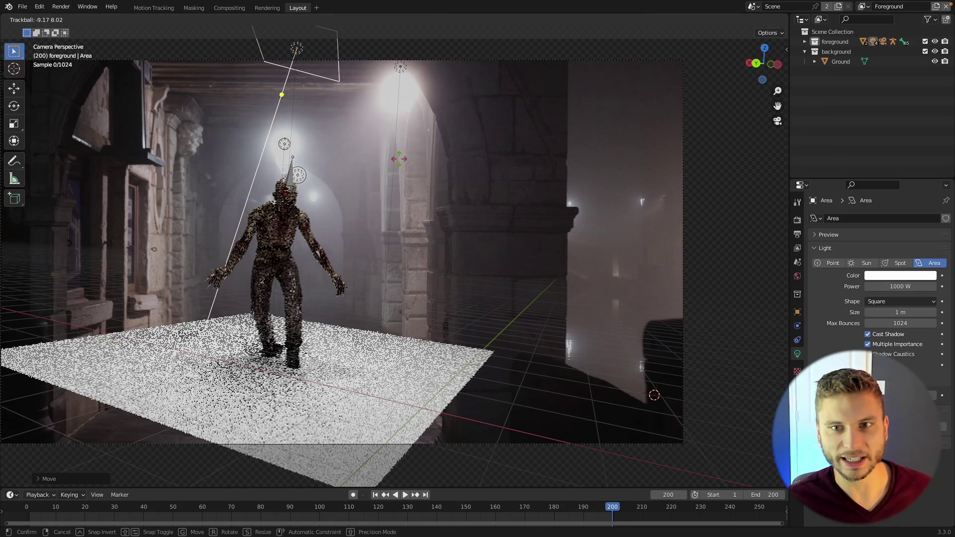
click(398, 157)
Scale the area light to about 0.4 and tint it pale blue with hue about 0.645 and saturation about 0.543.
key(s)
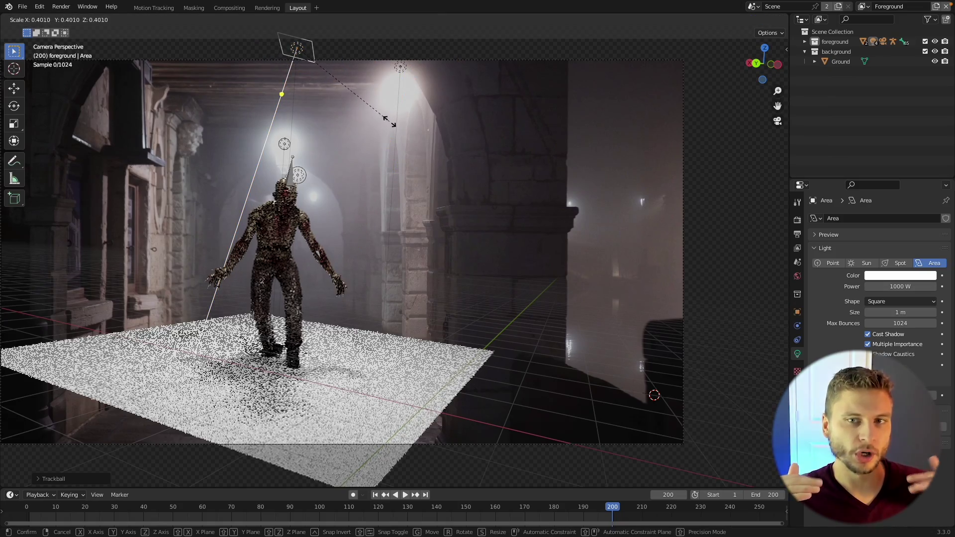
click(398, 152)
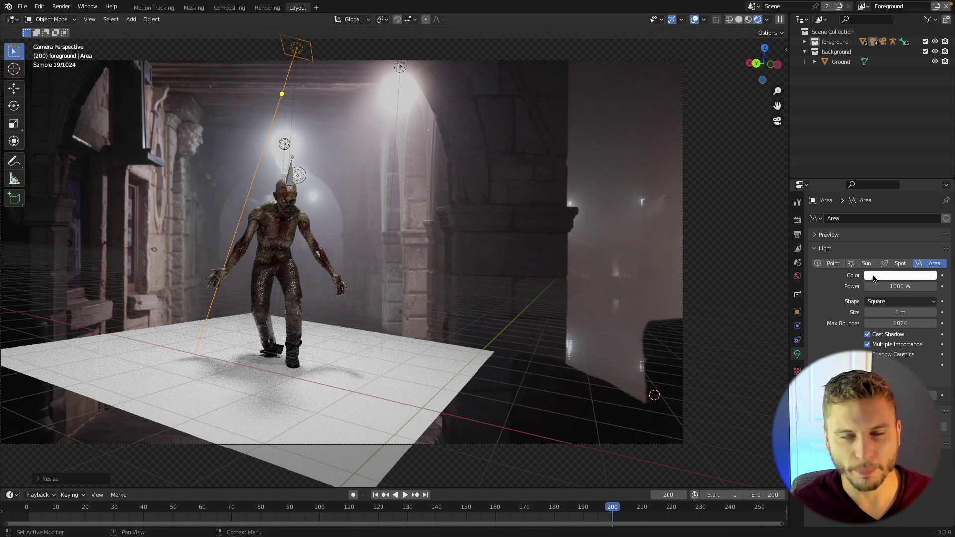
click(887, 277)
drag(897, 166, 893, 171)
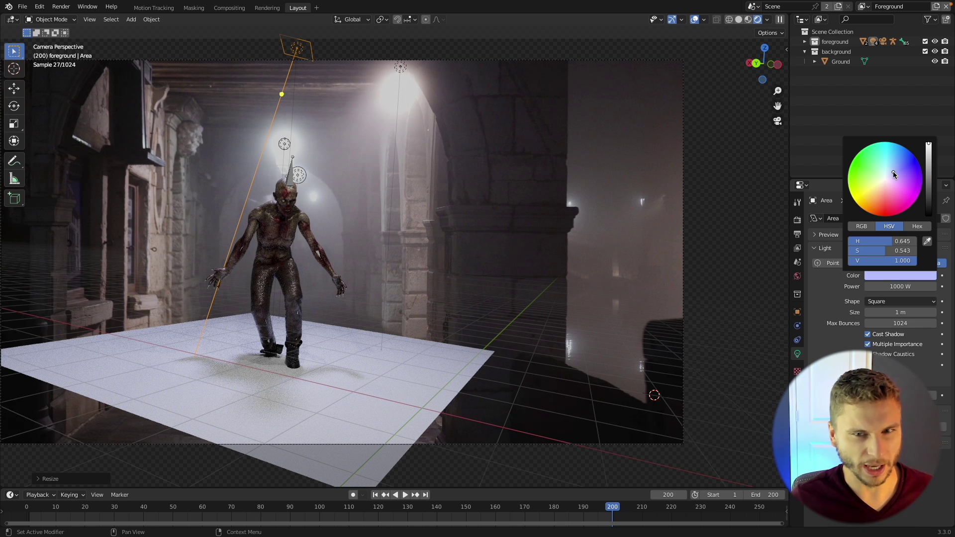
Switch the viewport to Solid shading and delete the plane beneath the creature.
key(z)
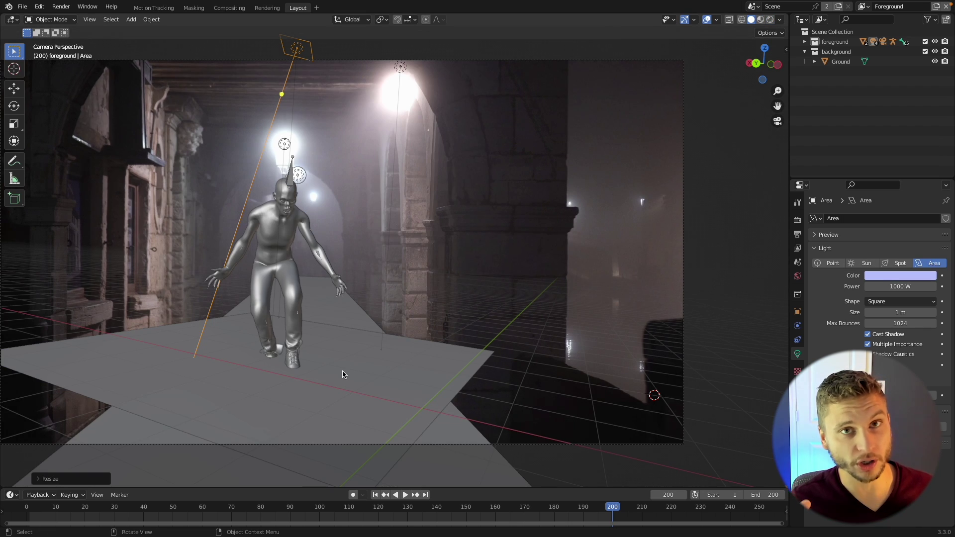
click(342, 374)
key(Delete)
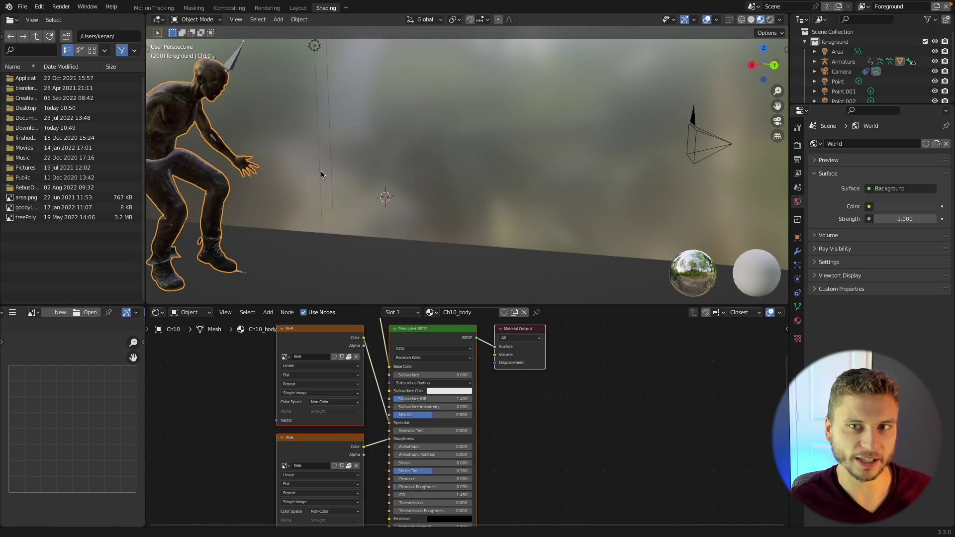
In Rendered shading, set the creature's Ch10_body material to Metallic about 0.314 and Subsurface IOR about 1.679.
middle_drag(321, 171, 245, 164)
scroll(448, 180, up, 7)
shift+middle_drag(382, 202, 412, 247)
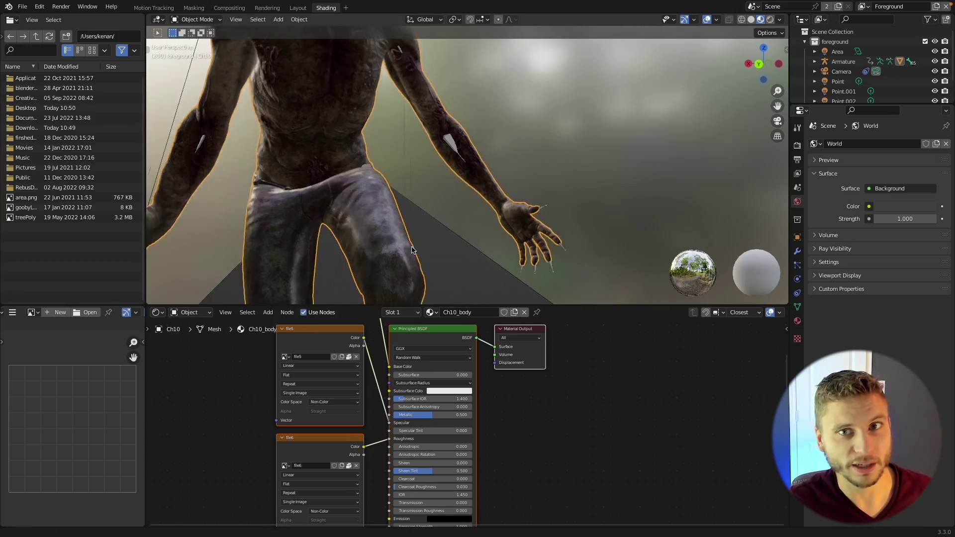
key(z)
click(490, 237)
scroll(558, 409, up, 2)
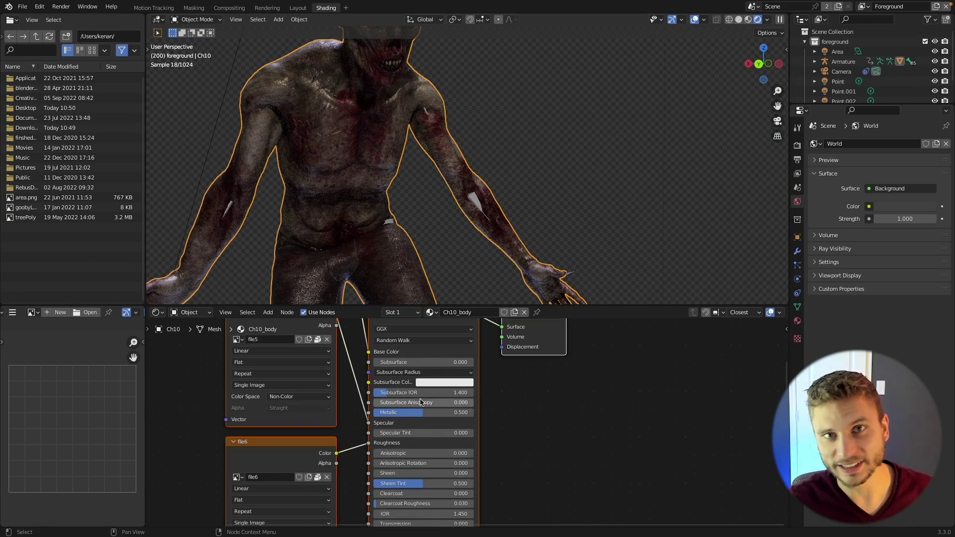
drag(421, 412, 452, 393)
Set the creature's Ch10_body1 material to Metallic about 0.059 and Subsurface IOR about 1.413.
click(798, 321)
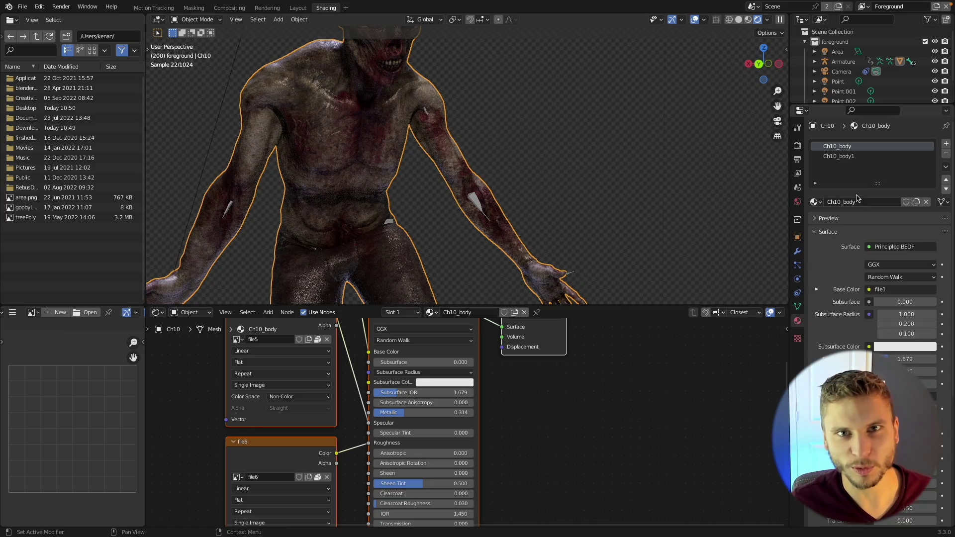
click(832, 157)
drag(431, 413, 429, 393)
scroll(422, 273, down, 1)
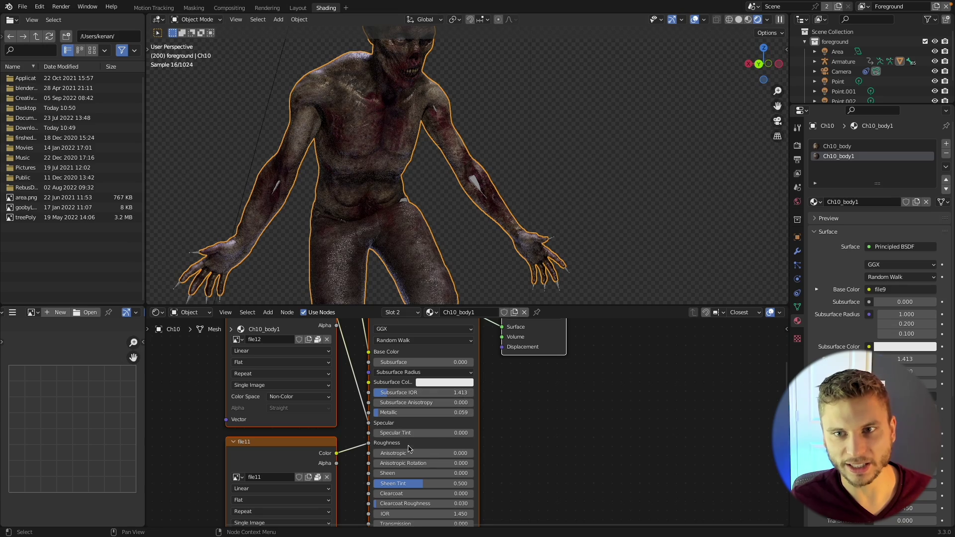
Disconnect the file11 texture from the Ch10_body1 material's Roughness input and set Roughness to about 0.6.
drag(369, 442, 359, 451)
drag(424, 443, 430, 443)
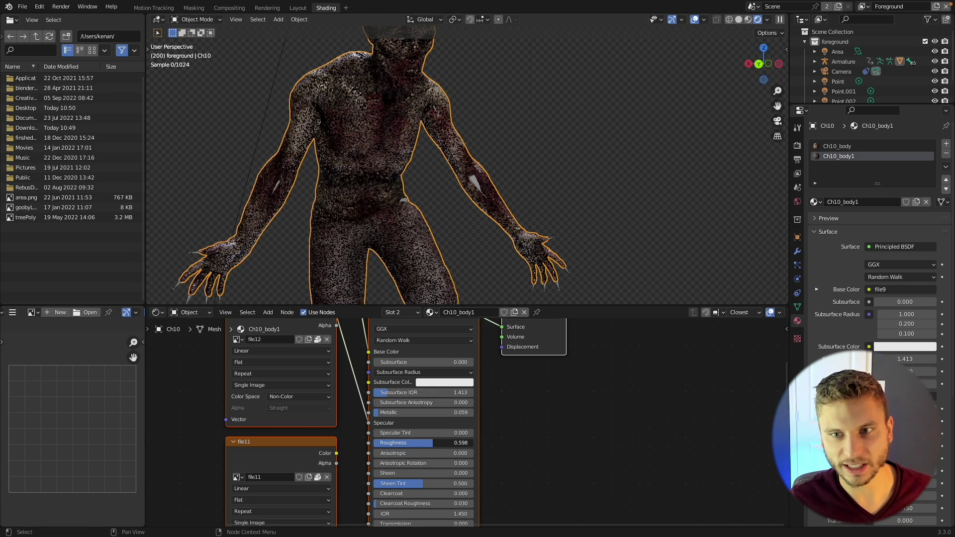
click(481, 271)
Disconnect the texture from the Ch10_body material's Specular input, and set Specular to about 0.895 and Metallic to about 0.259.
scroll(601, 168, down, 4)
key(KP_0)
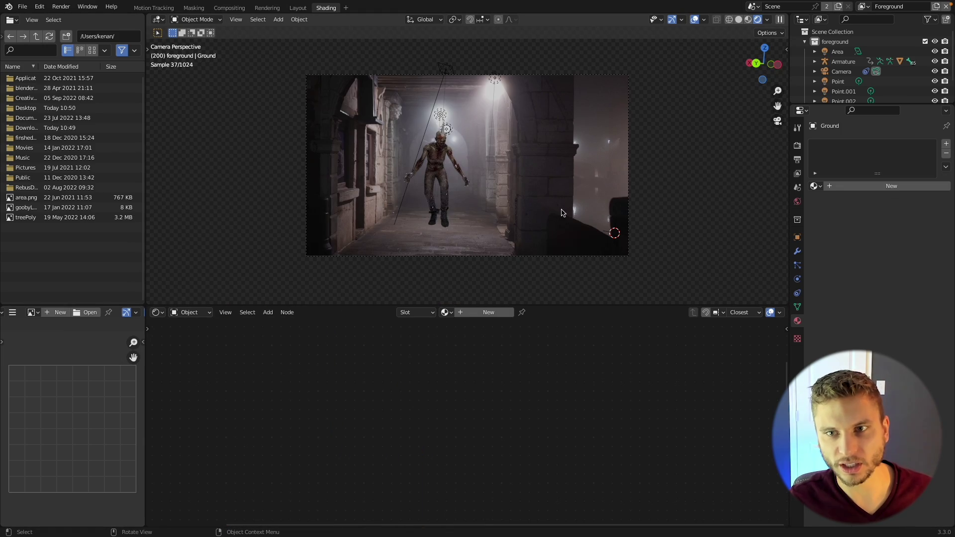
scroll(500, 158, up, 4)
click(398, 138)
click(841, 146)
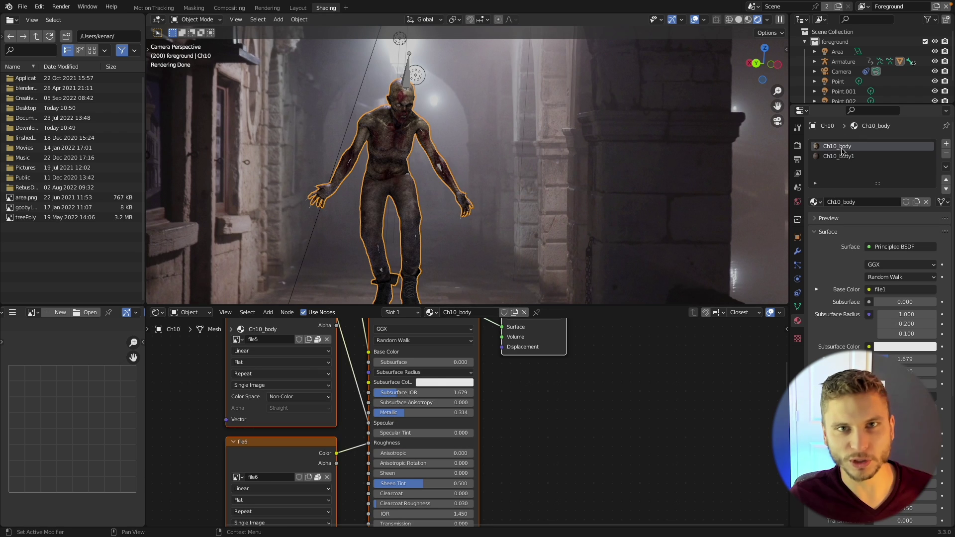
drag(369, 423, 417, 414)
drag(418, 423, 407, 423)
Examine the creature's rendered materials with the viewport overlays temporarily hidden.
click(694, 20)
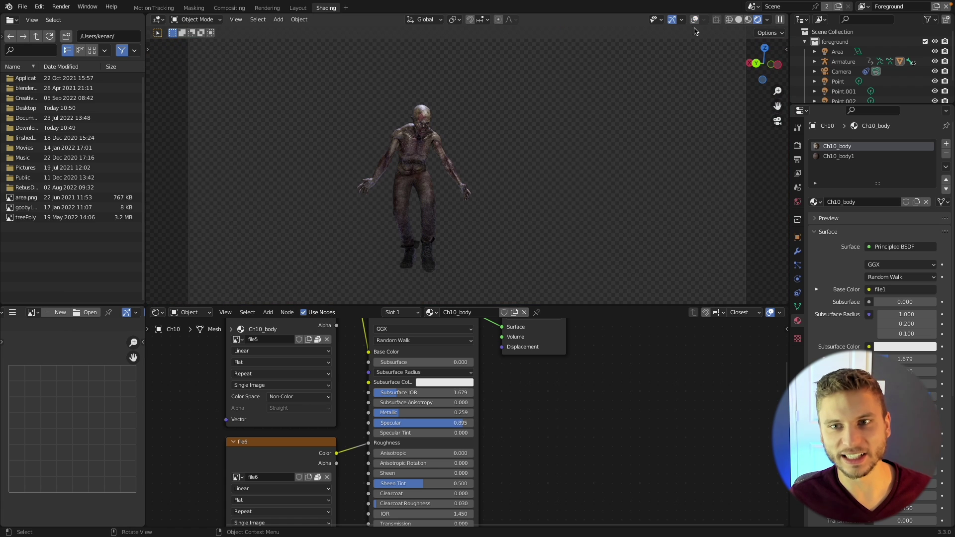
scroll(556, 221, up, 1)
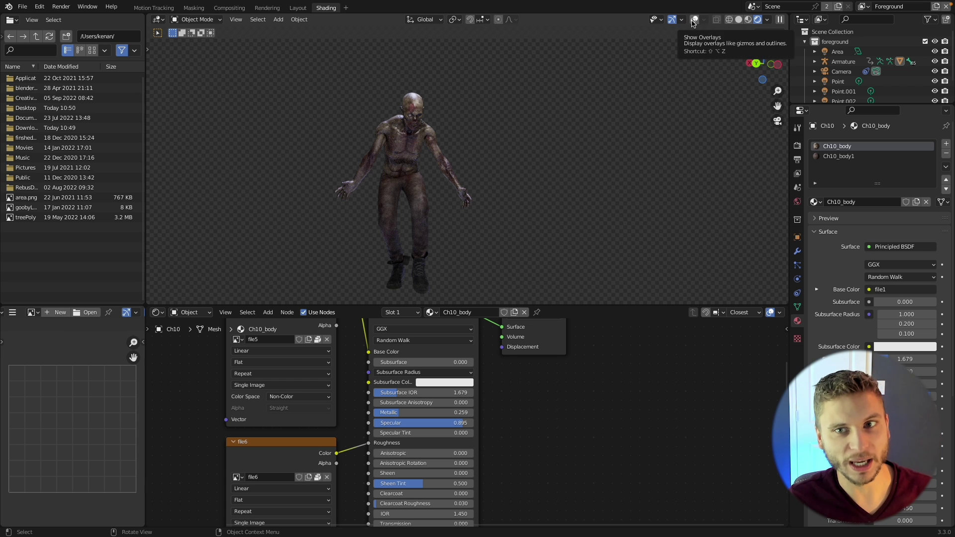
click(692, 21)
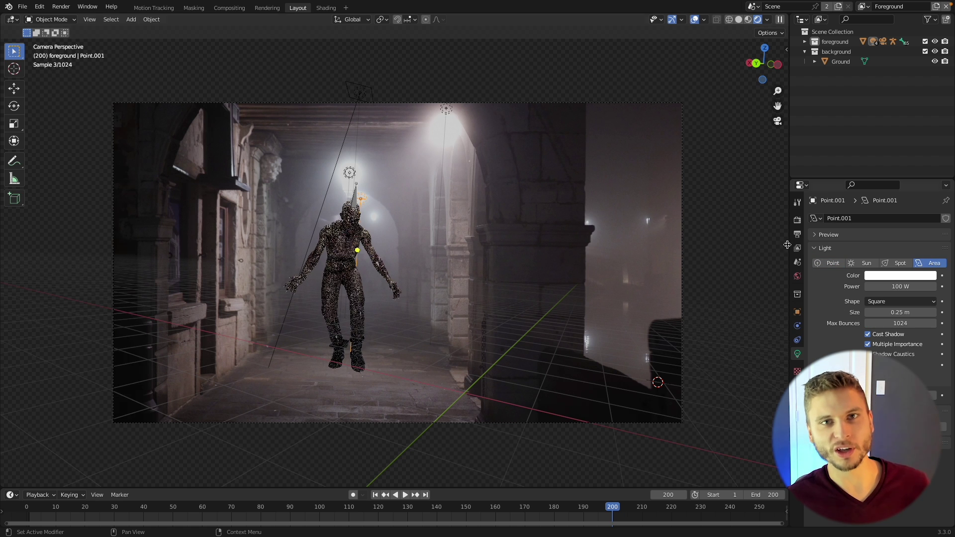
Scale up the Point.001 area light near the creature's head.
key(s)
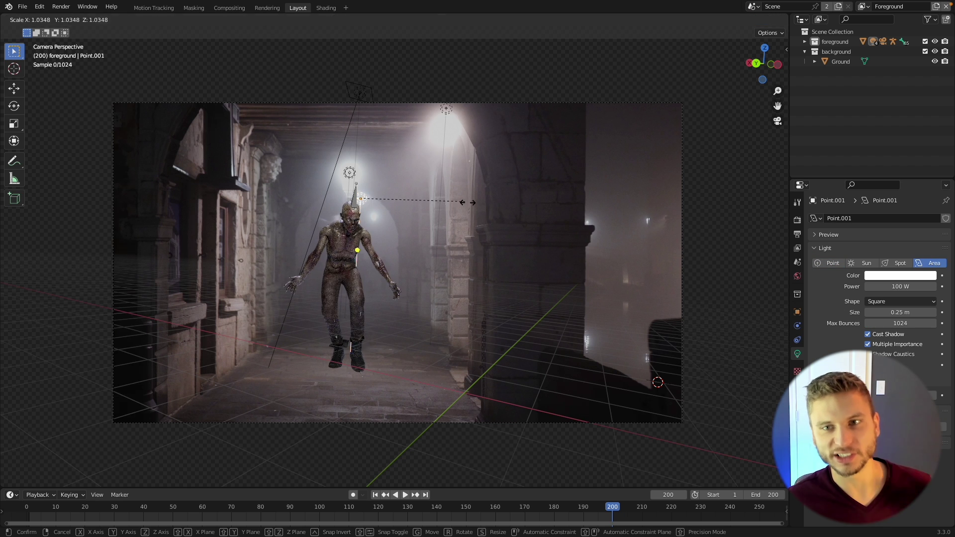
click(655, 256)
key(s)
click(467, 229)
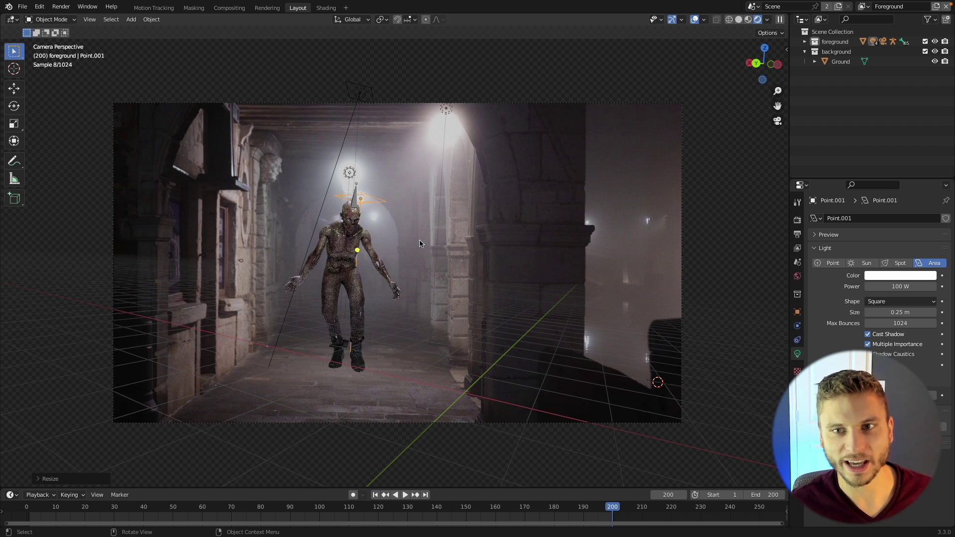
Rotate the Point.001 area light to aim along the alley and lower it about 2 m behind the creature's torso.
key(r)
key(r)
click(424, 183)
key(g)
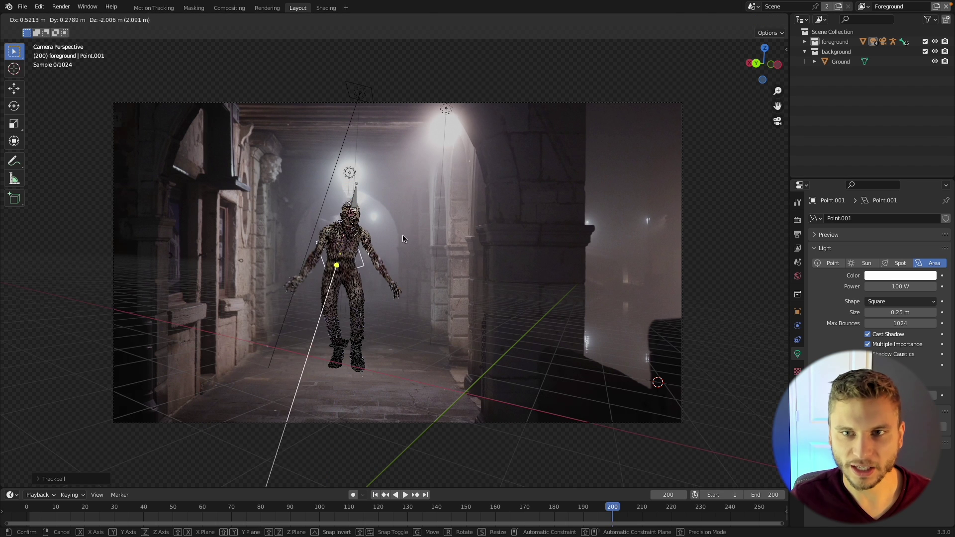
click(404, 238)
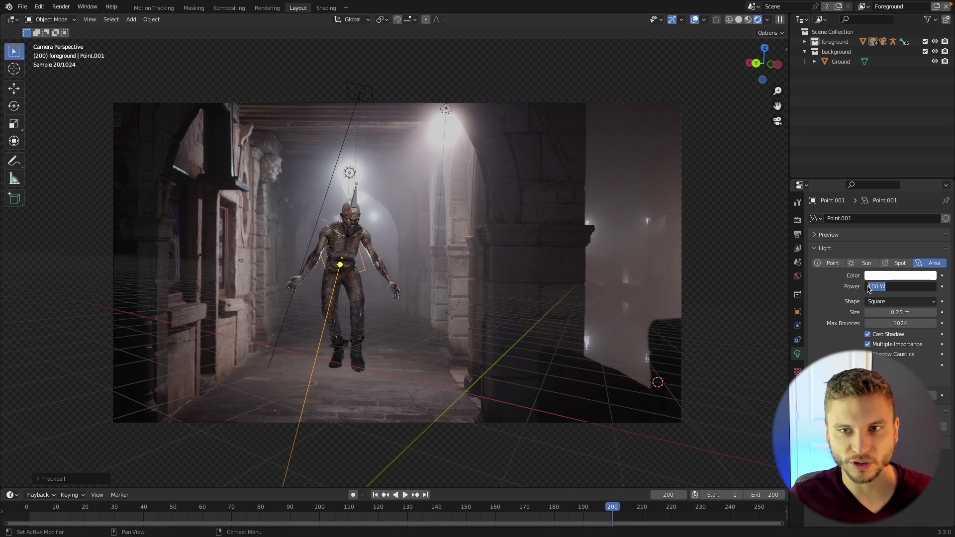
Set the Point.001 area light's power to 1000 W and tint it pale blue.
text(0)
key(Return)
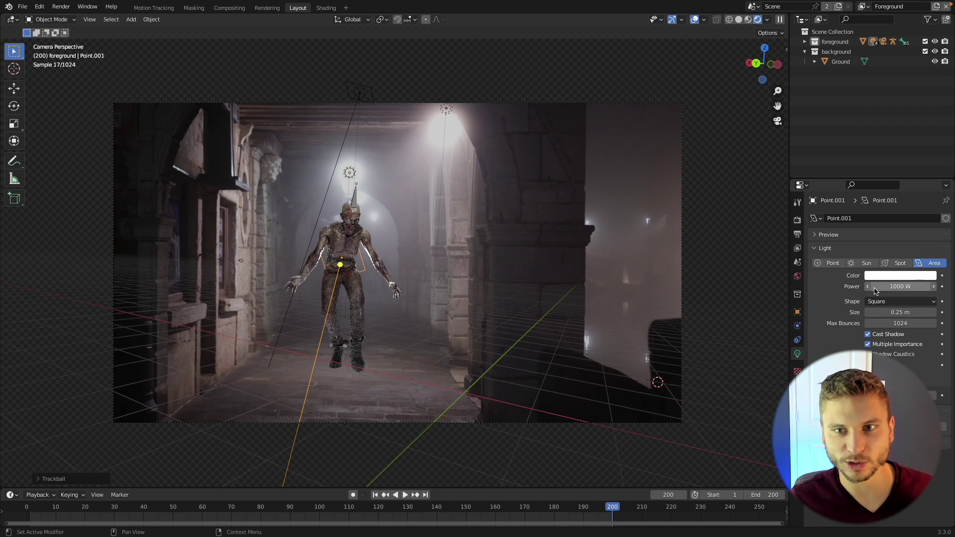
click(884, 276)
drag(883, 181, 890, 175)
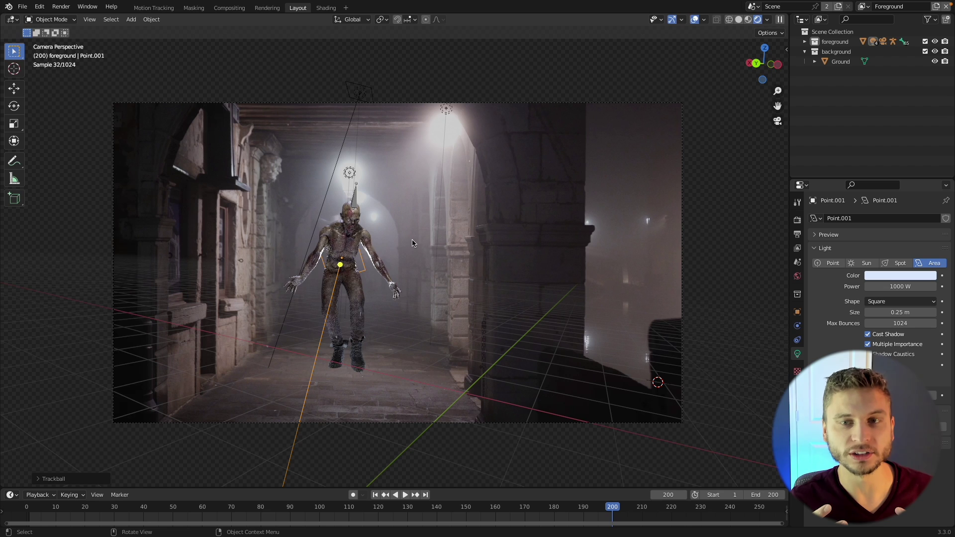
Enlarge the Point.001 area light and move it about 25 m farther back behind the creature in the top view.
key(s)
click(495, 267)
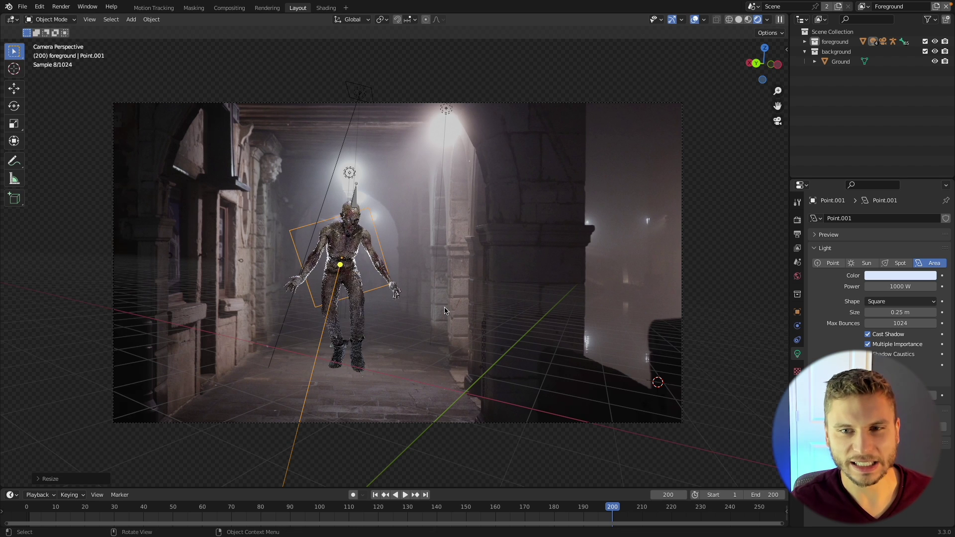
key(KP_7)
key(g)
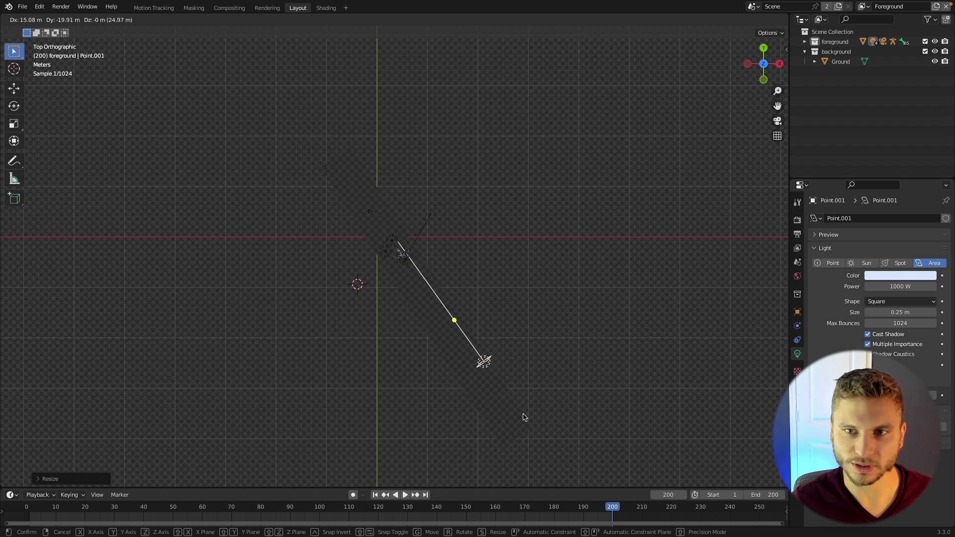
click(526, 426)
key(KP_0)
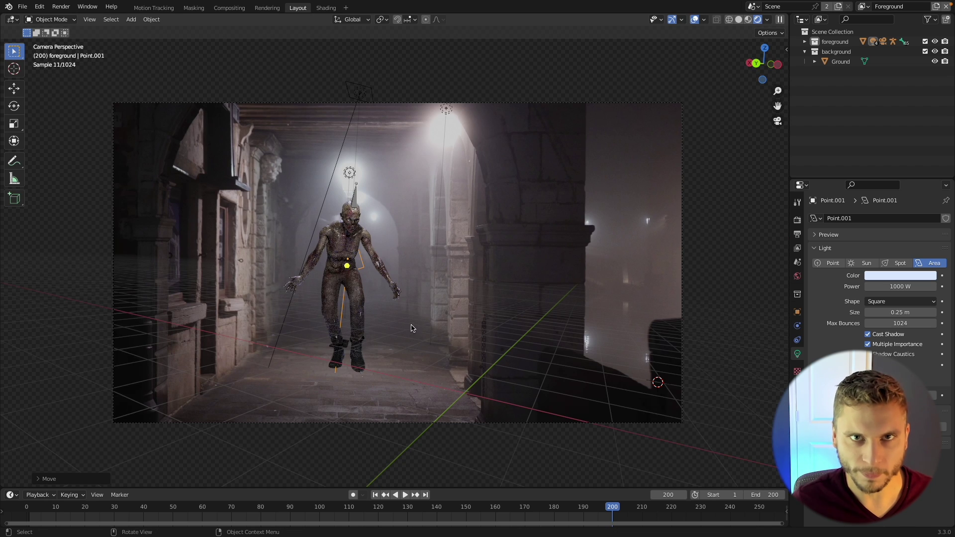
Scale up the Point.001 area light again from the camera view and re-aim it with a trackball rotation.
key(s)
click(501, 386)
key(r)
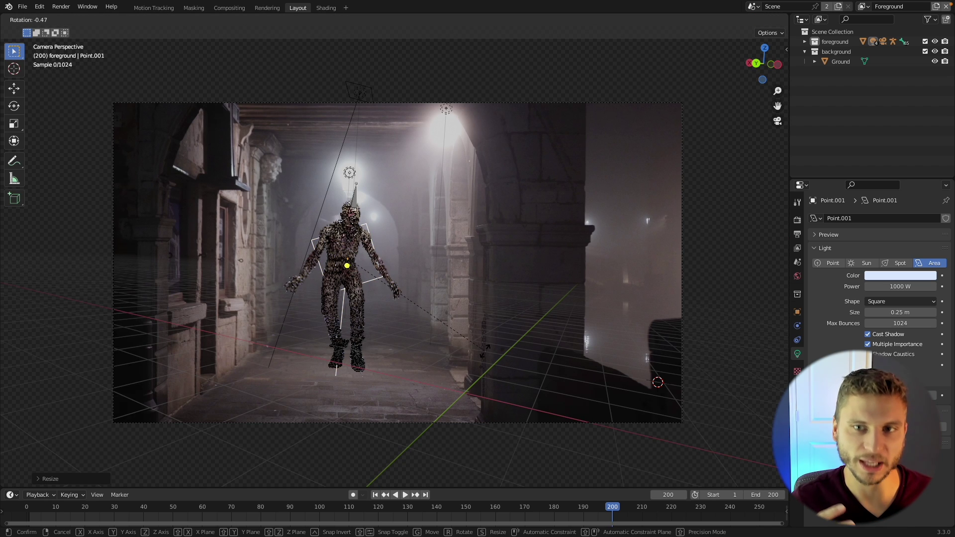
key(r)
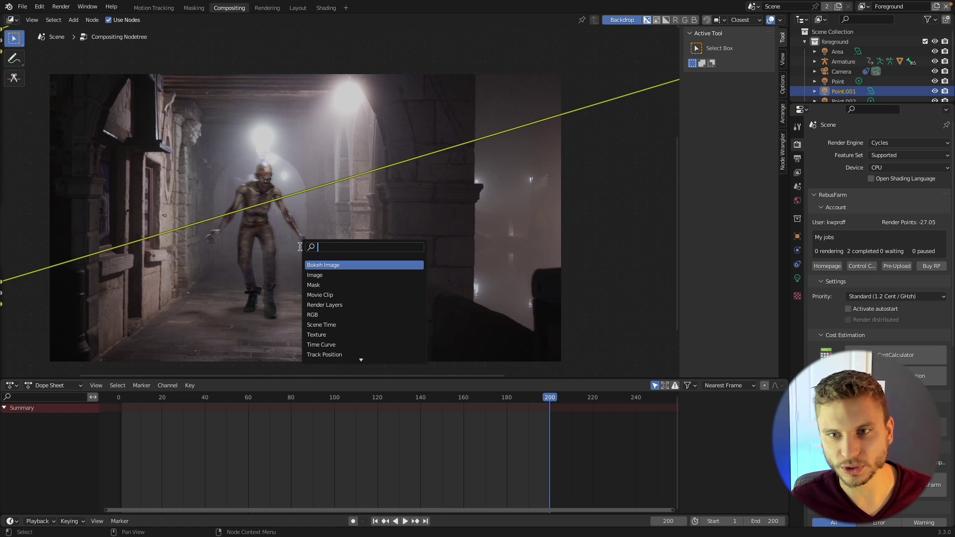
Add a Bright/Contrast node to the compositing tree and insert it on the link crossing the creature's image.
text(bright)
key(Return)
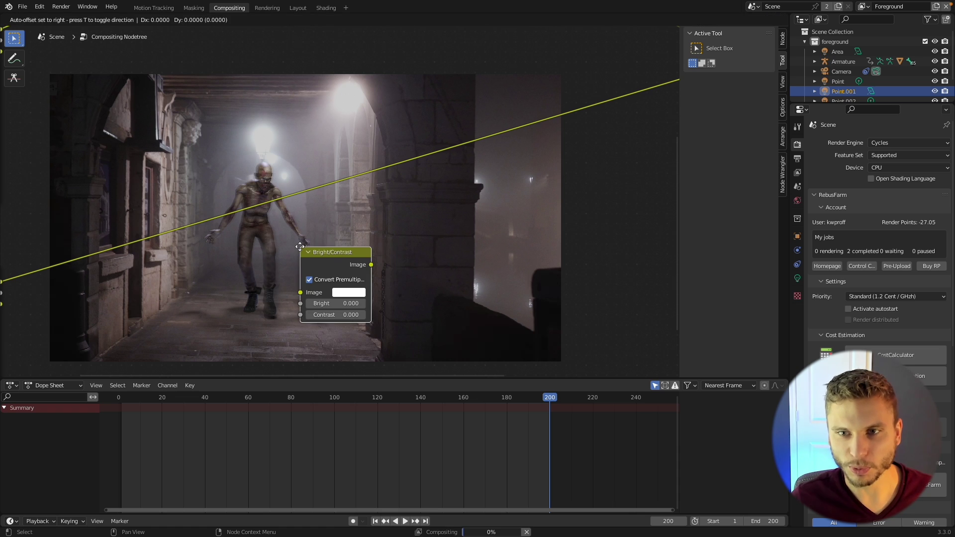
click(89, 211)
scroll(114, 234, up, 2)
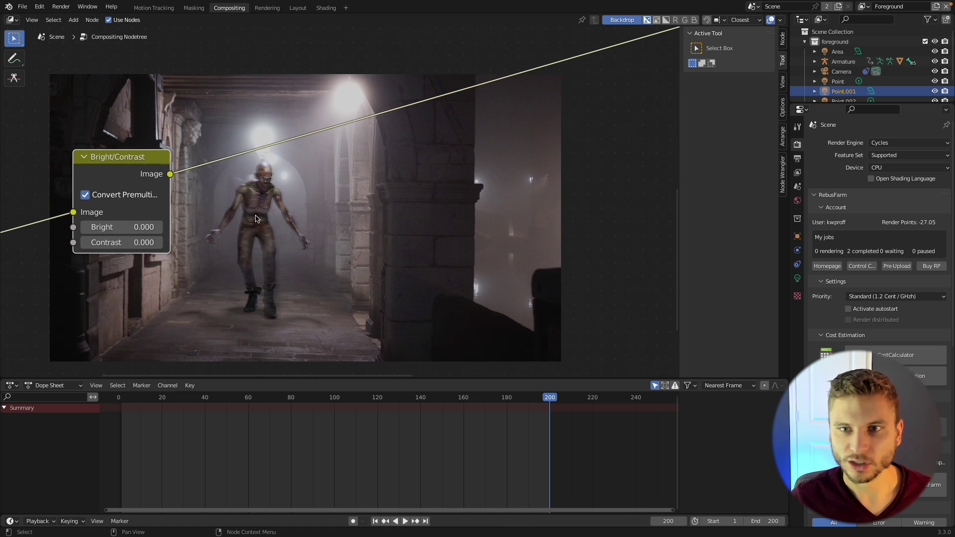
Try a contrast of -10 on the creature's Bright/Contrast node and settle on -1.
double_click(126, 242)
text(-10)
key(Return)
double_click(126, 243)
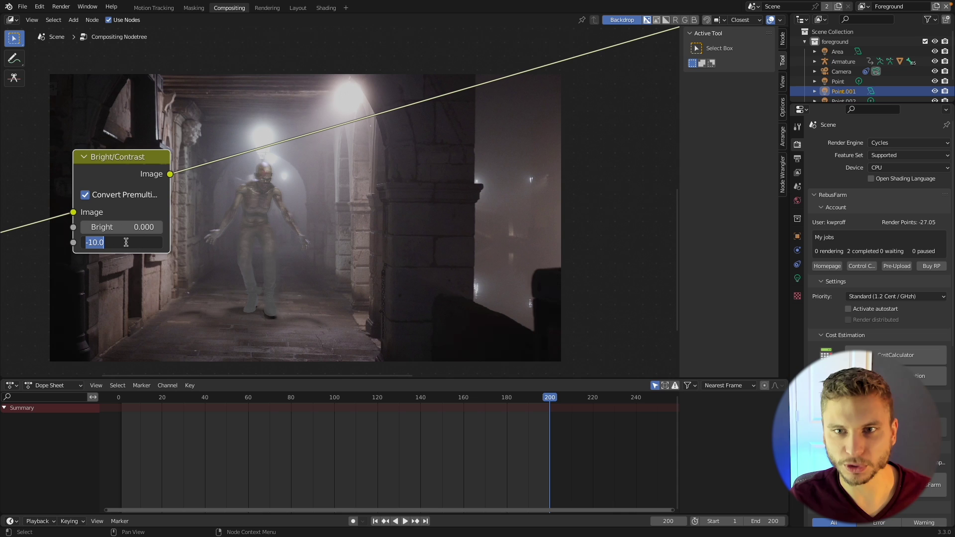
text(-1)
key(Return)
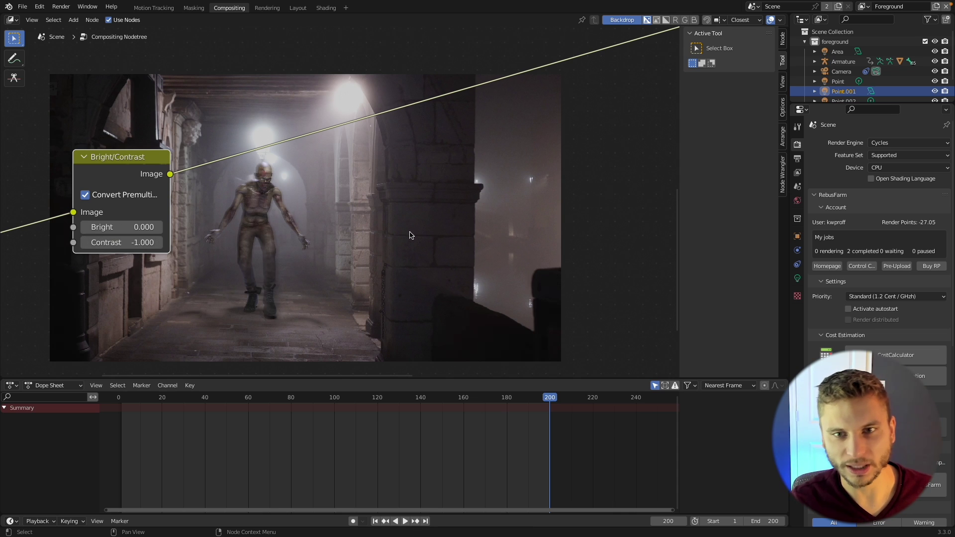
Duplicate the Bright/Contrast node onto the link from the background Render Layers and set its contrast to 3.
scroll(408, 239, down, 1)
scroll(408, 239, down, 1)
alt+middle_drag(466, 224, 494, 228)
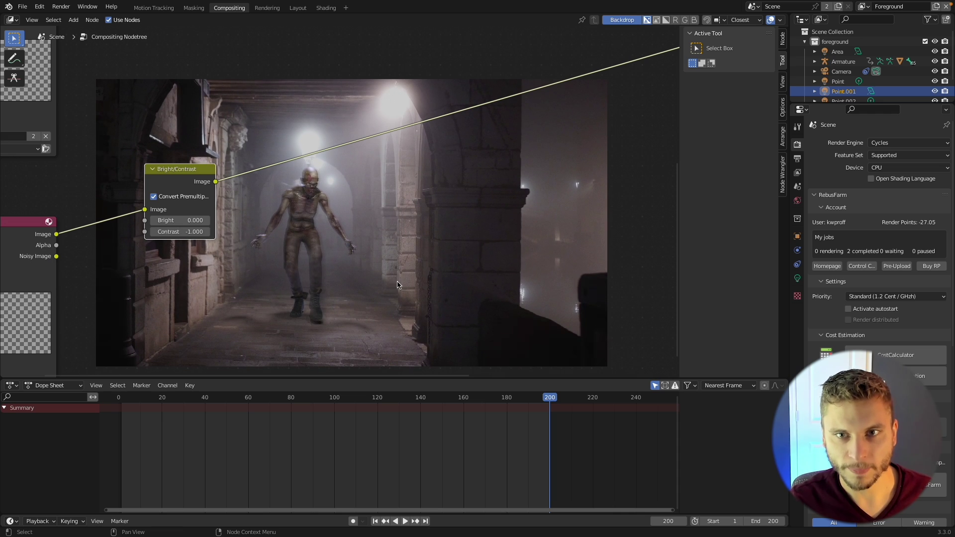
middle_drag(190, 168, 217, 291)
key(shift+d)
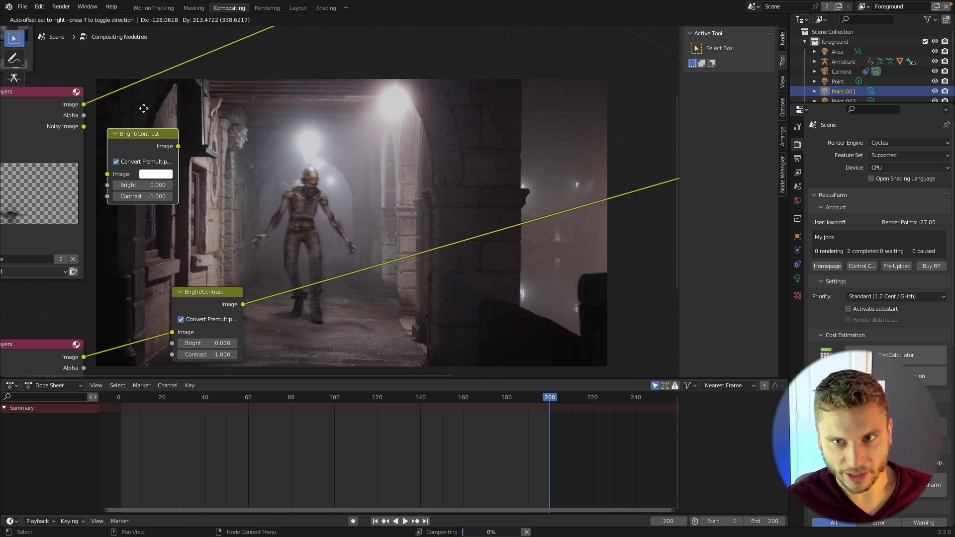
click(168, 100)
drag(164, 154, 180, 185)
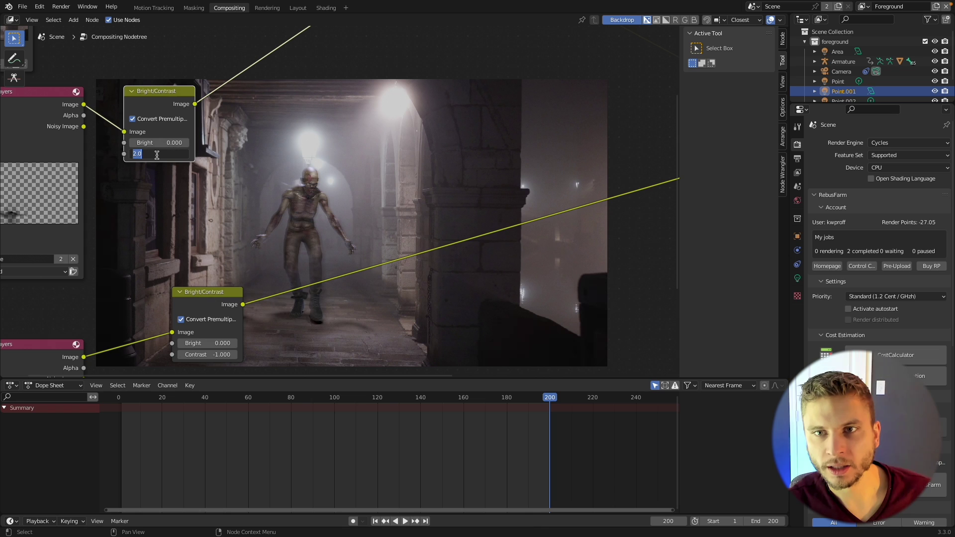
key(Return)
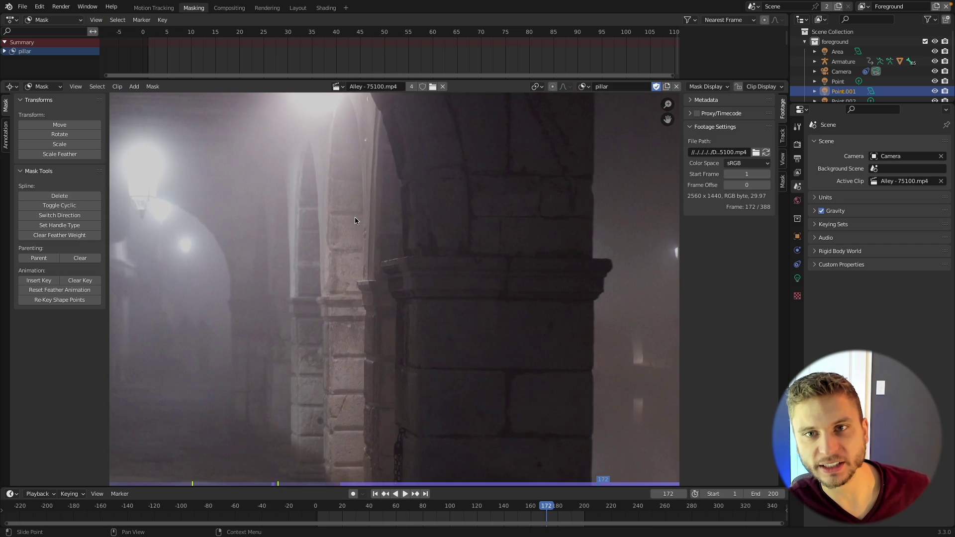
At frame 172 of the alley footage, start the pillar mask spline along the pillar's lower edge down to its base.
key(Home)
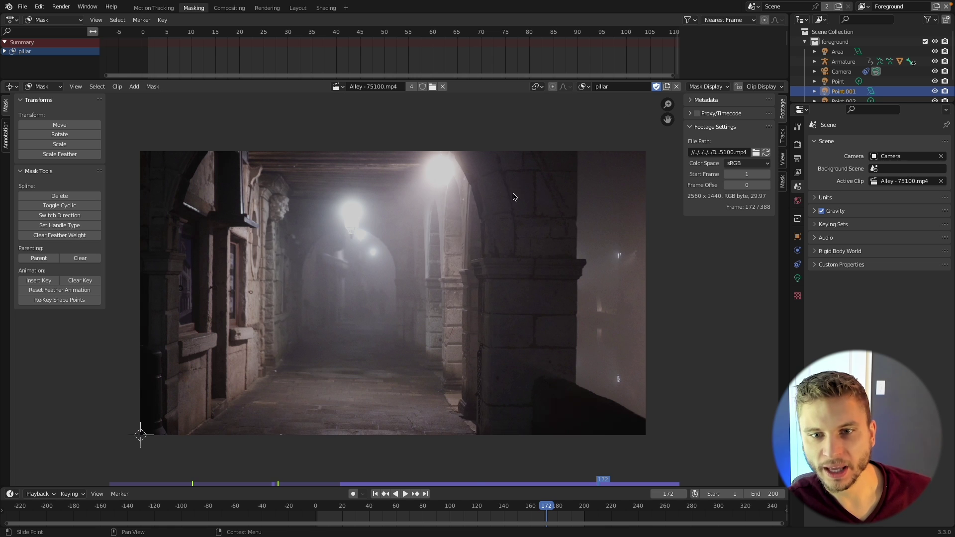
scroll(462, 310, up, 5)
scroll(504, 366, down, 1)
middle_drag(504, 366, 475, 291)
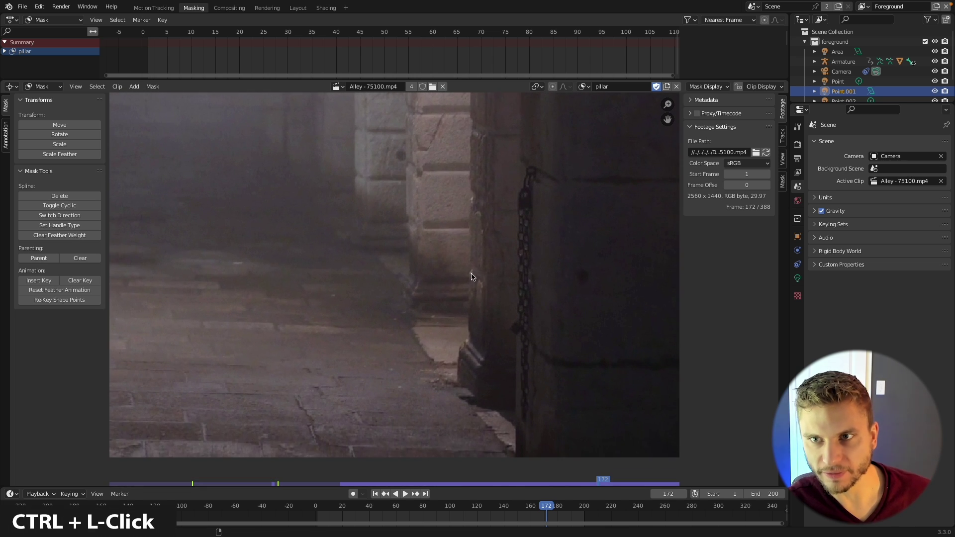
ctrl+click(471, 273)
ctrl+click(468, 342)
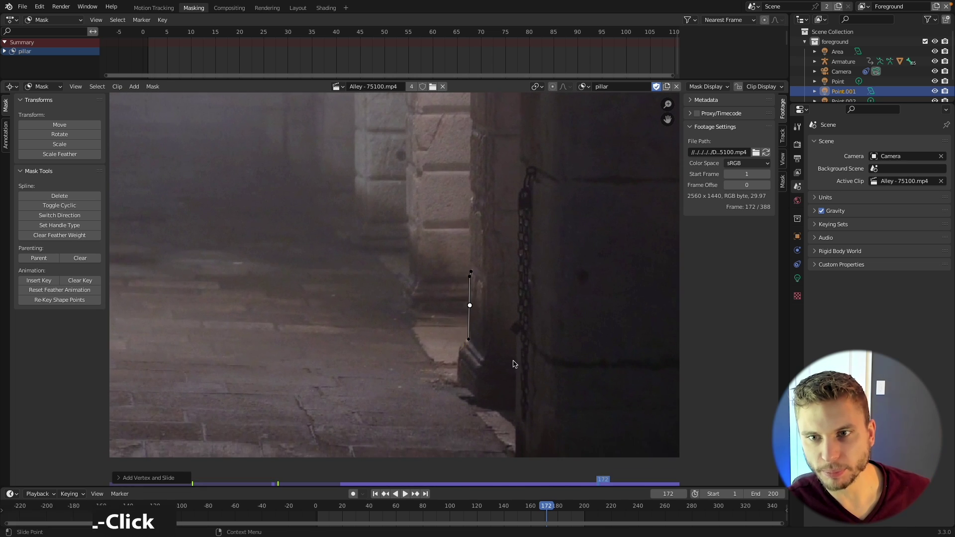
scroll(465, 344, up, 4)
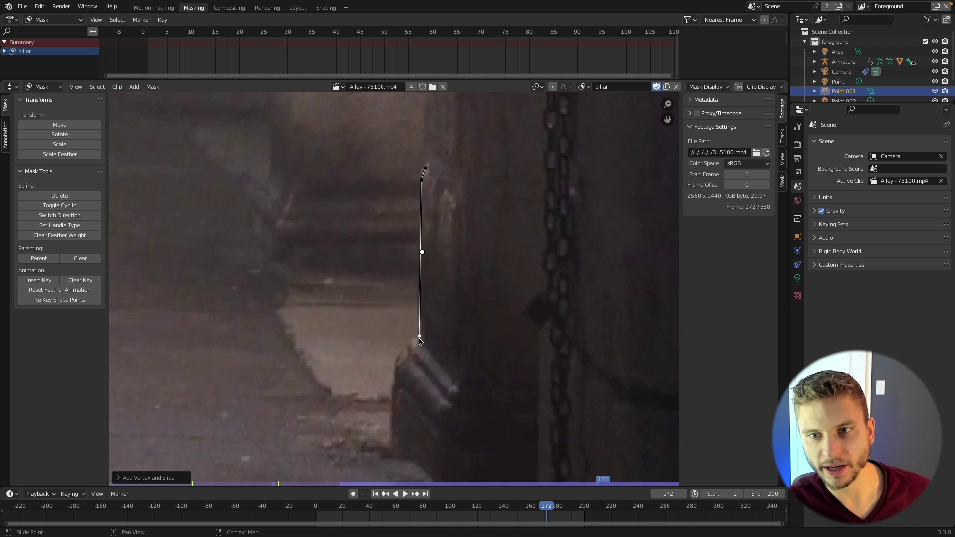
ctrl+click(413, 347)
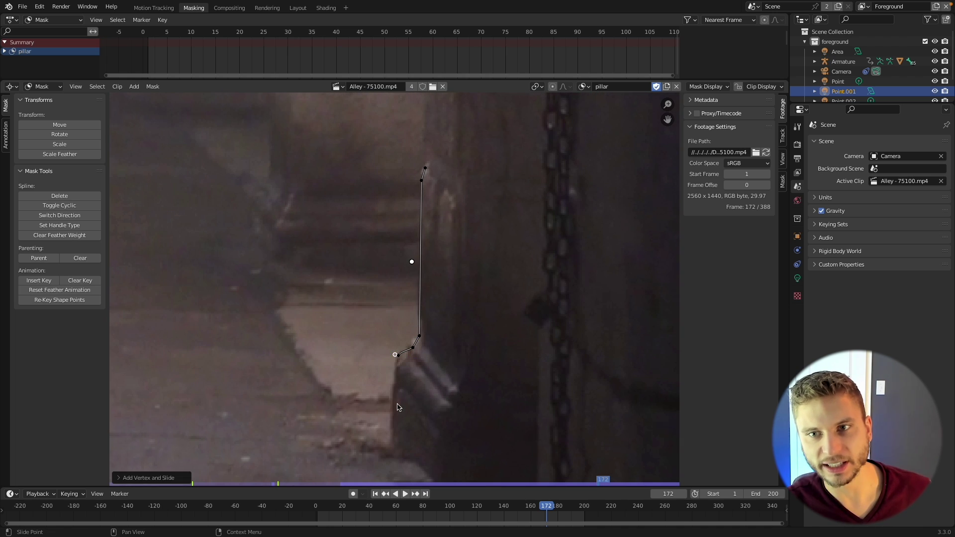
scroll(396, 449, down, 4)
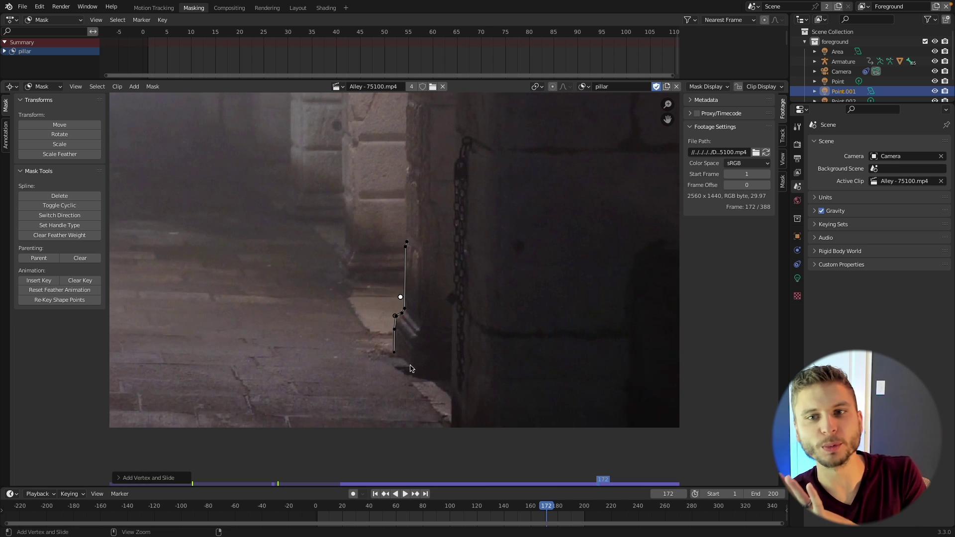
Continue the mask spline outside the footage frame, below the image, up its right side and across the top.
ctrl+click(623, 440)
scroll(498, 418, down, 4)
ctrl+click(510, 425)
ctrl+click(523, 243)
ctrl+click(508, 169)
ctrl+click(380, 170)
ctrl+click(277, 174)
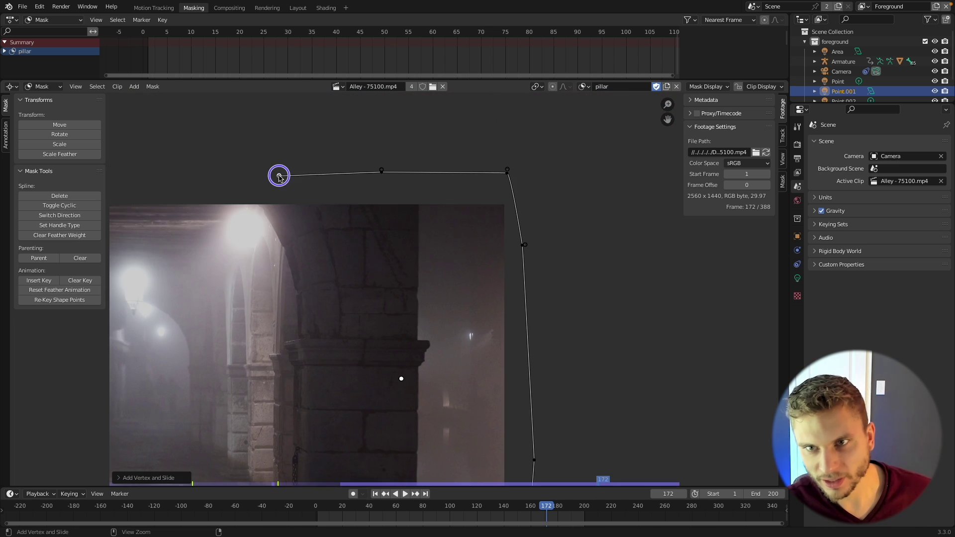
Bring the mask spline back into the image by the upper lamp and trace the arch edge down toward the capital.
scroll(299, 209, up, 4)
ctrl+click(380, 209)
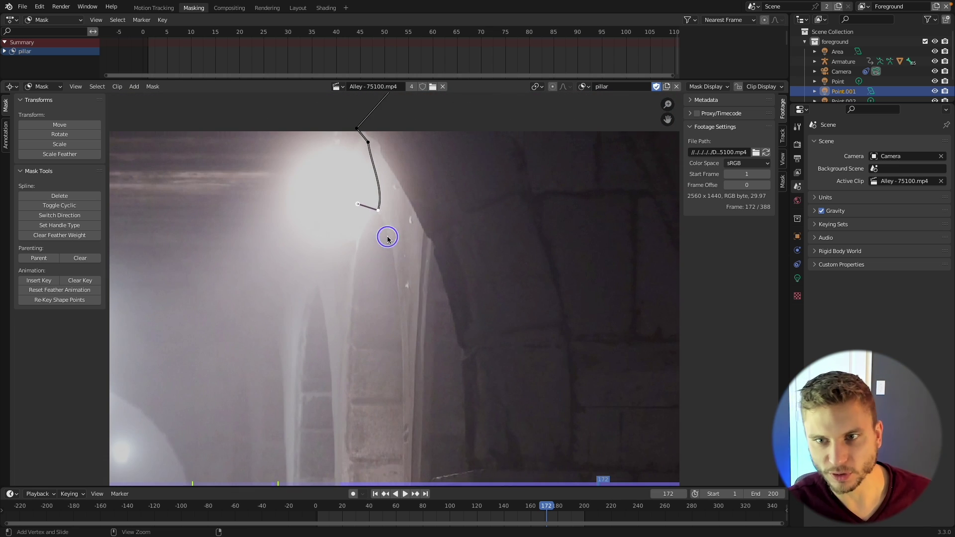
ctrl+click(397, 269)
mouse_move(379, 209)
mouse_down()
mouse_move(365, 213)
mouse_move(373, 216)
mouse_up()
middle_drag(458, 282, 493, 127)
ctrl+click(437, 226)
ctrl+click(437, 356)
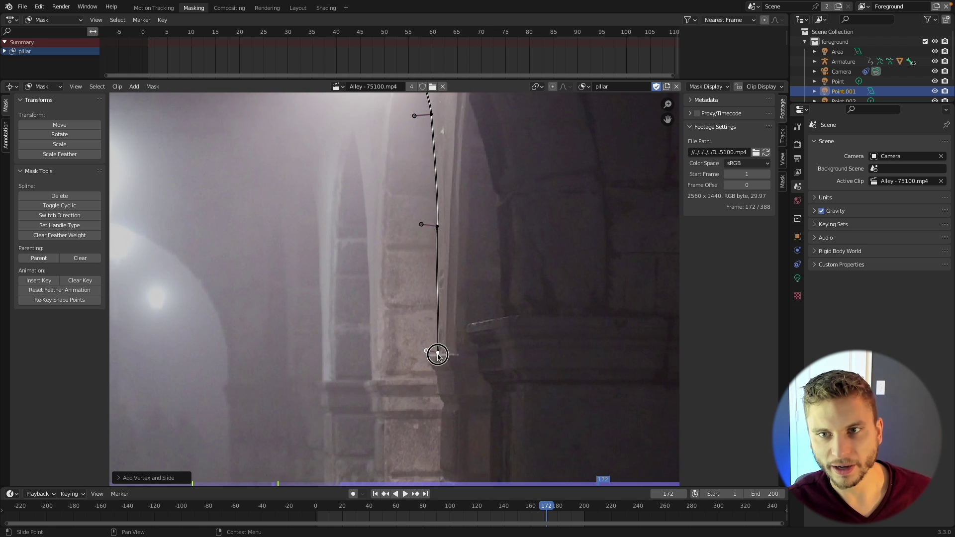
Trace the mask around the capital and down the pillar's uneven stone edge, adjusting handle types and point positions.
scroll(438, 354, up, 4)
middle_drag(437, 354, 437, 186)
drag(438, 185, 415, 186)
ctrl+click(438, 187)
key(v)
key(v)
click(440, 171)
key(v)
key(v)
drag(439, 172, 442, 182)
ctrl+click(416, 203)
ctrl+click(428, 222)
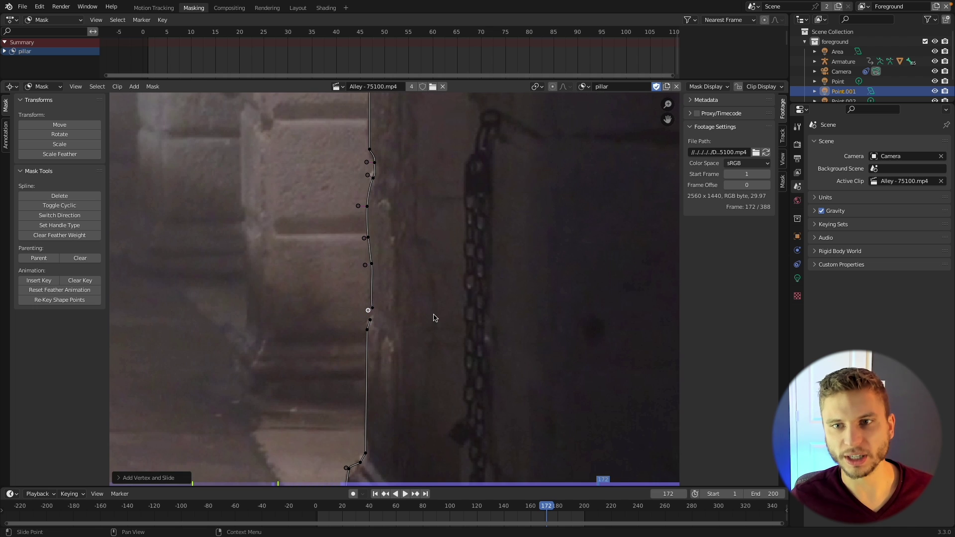
Close the pillar mask spline, select all of its points and enable automatic keyframing.
key(alt+c)
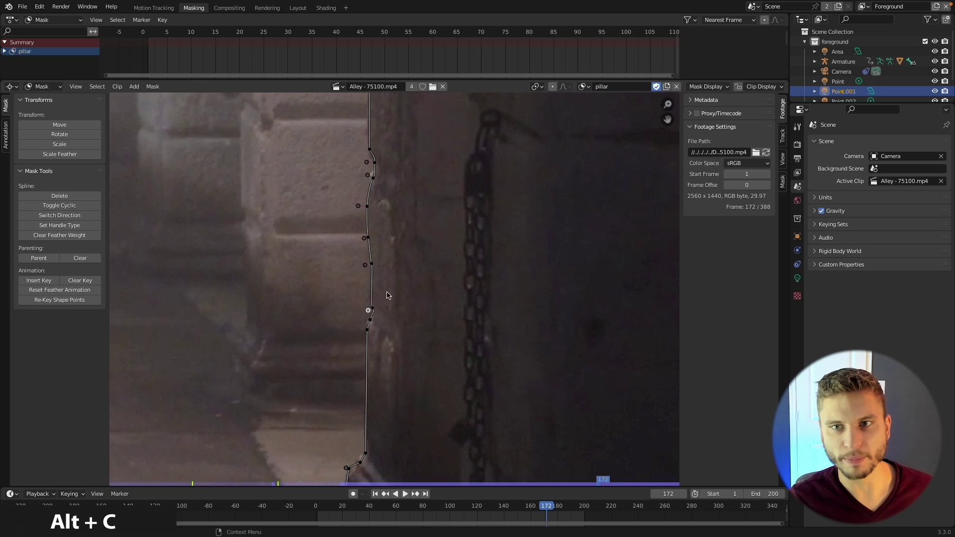
scroll(387, 295, down, 9)
key(a)
middle_drag(452, 185, 435, 275)
scroll(404, 204, up, 3)
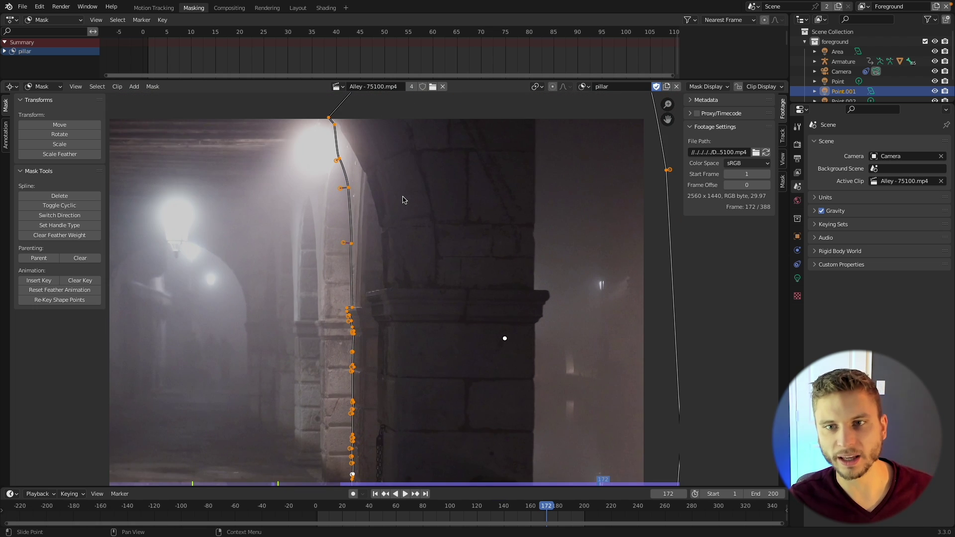
click(353, 494)
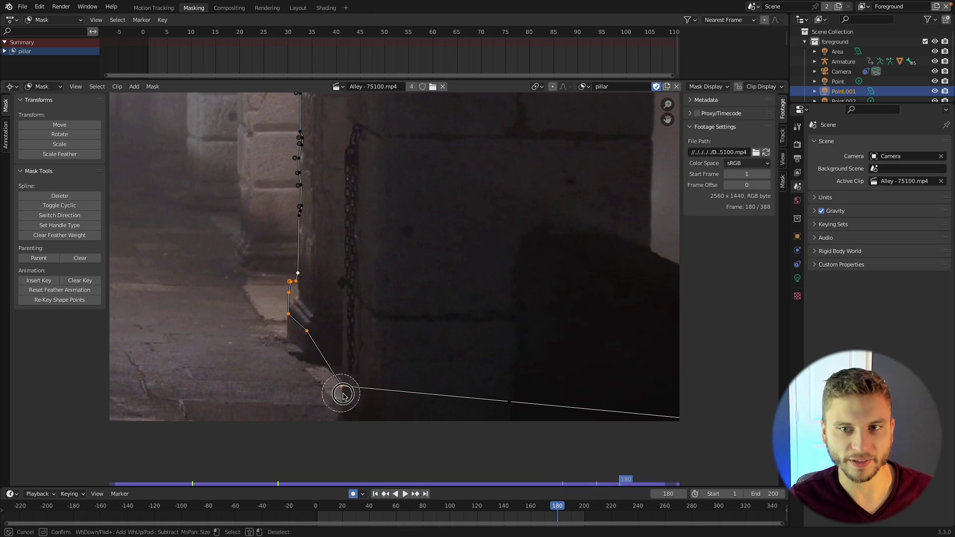
At frame 180, move the mask's lower points onto the pillar base and pull its bottom corners below the image.
key(Return)
key(g)
click(347, 418)
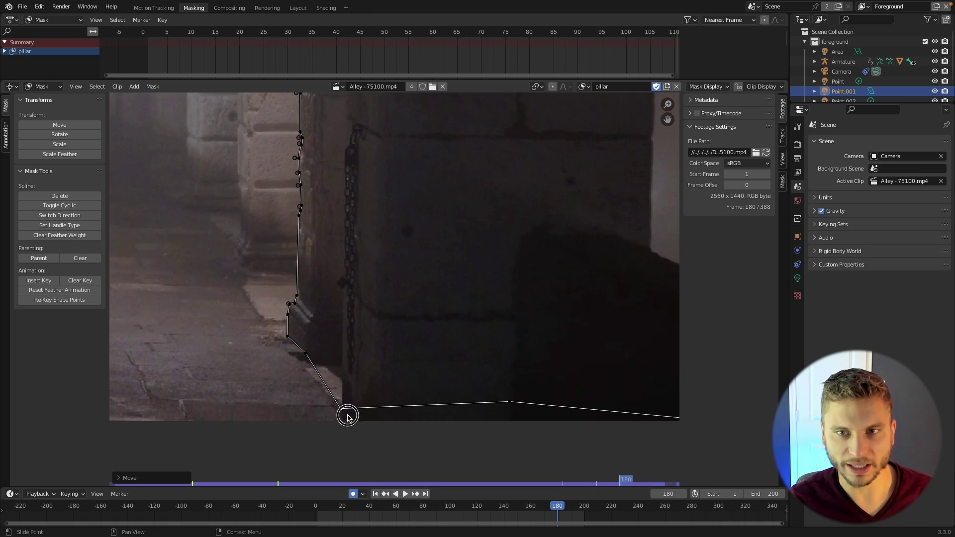
drag(347, 418, 345, 427)
drag(507, 404, 533, 449)
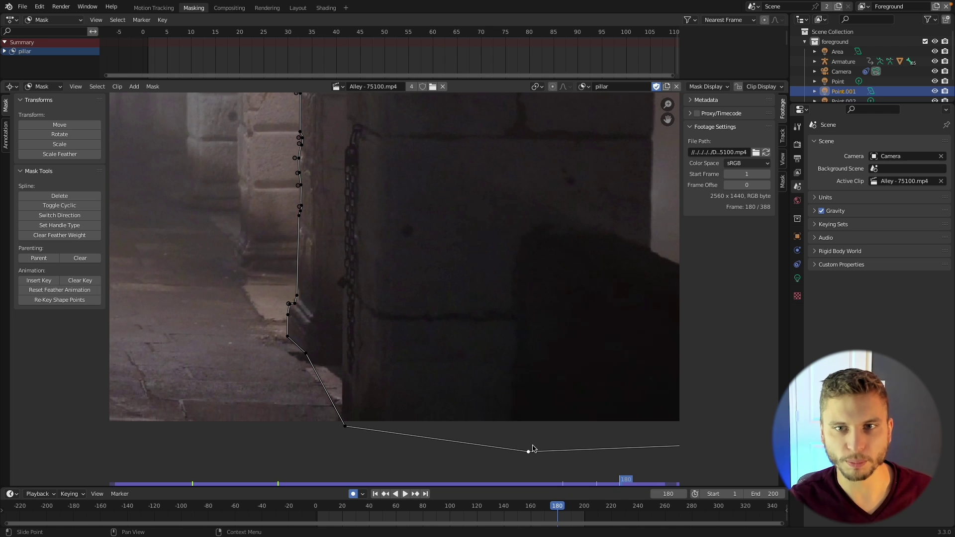
scroll(398, 218, down, 4)
middle_drag(440, 171, 398, 294)
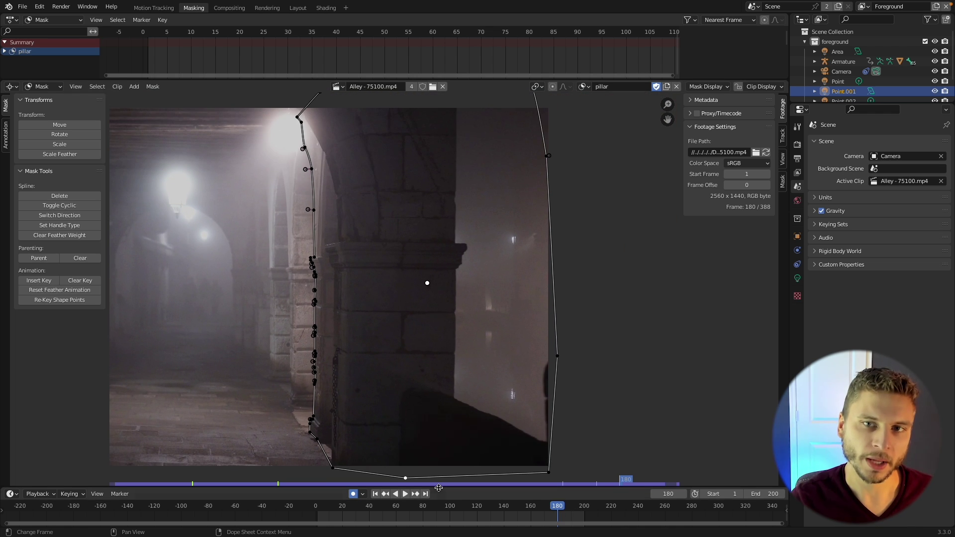
At frame 190, scale and move all mask points to realign the outline with the pillar's edge.
click(570, 511)
scroll(398, 289, up, 4)
key(a)
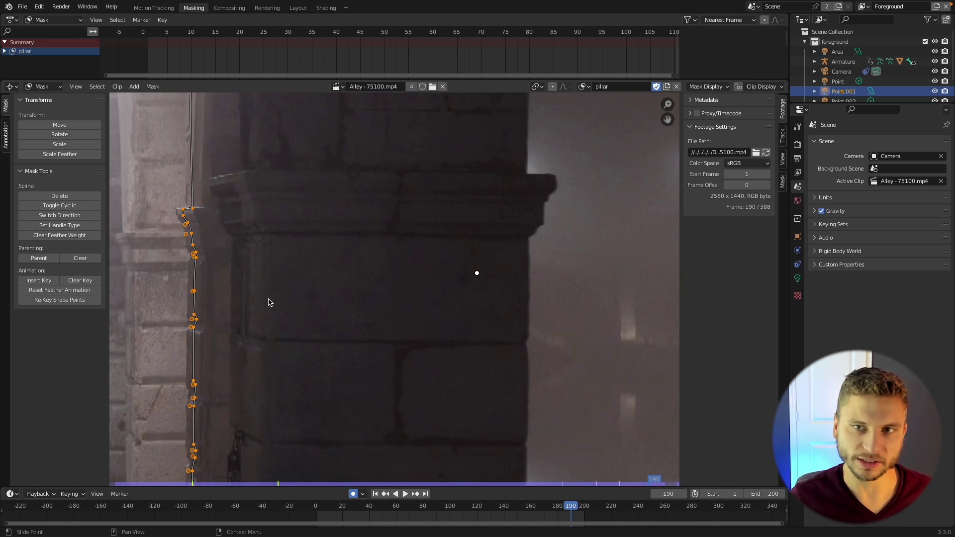
key(s)
click(261, 299)
key(g)
click(254, 302)
scroll(299, 338, down, 4)
middle_drag(328, 368, 333, 234)
scroll(314, 299, up, 4)
key(c)
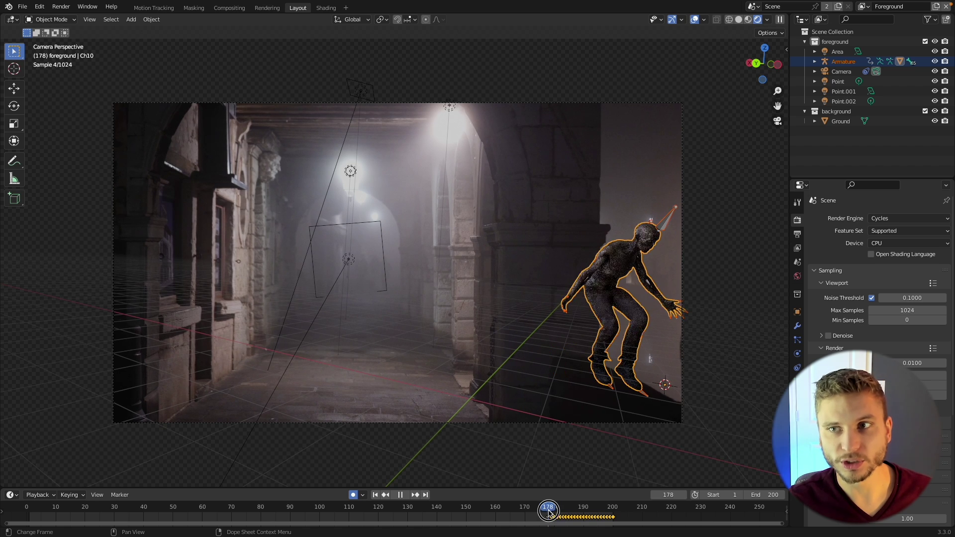
key(space)
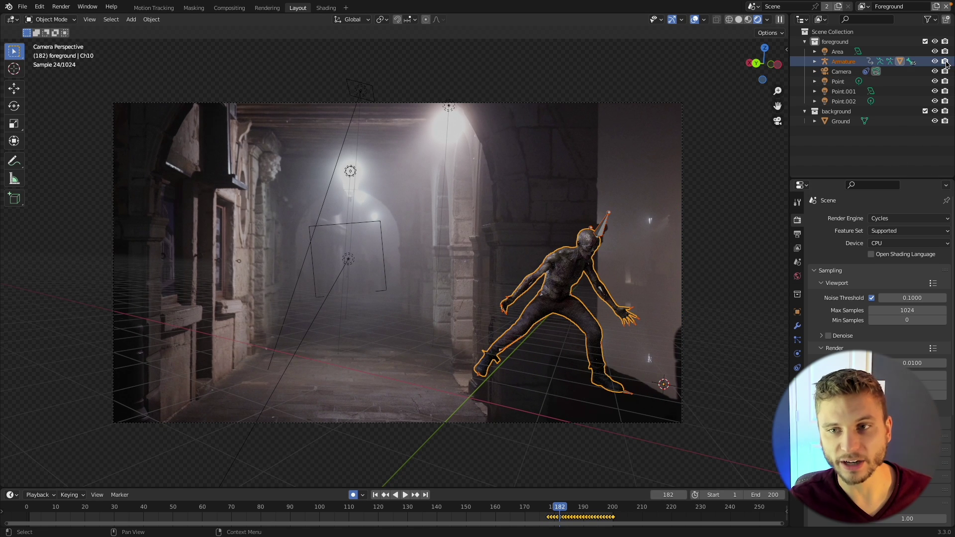
key(Left)
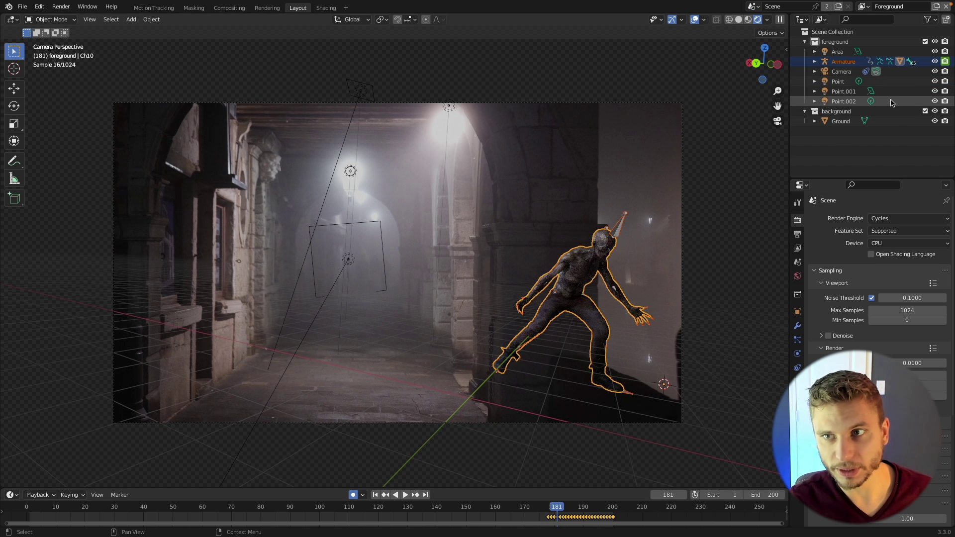
key(ctrl+z)
key(ctrl+z)
Keyframe the render visibility of the Armature and its Ch10 mesh around frames 181 and 182.
click(554, 507)
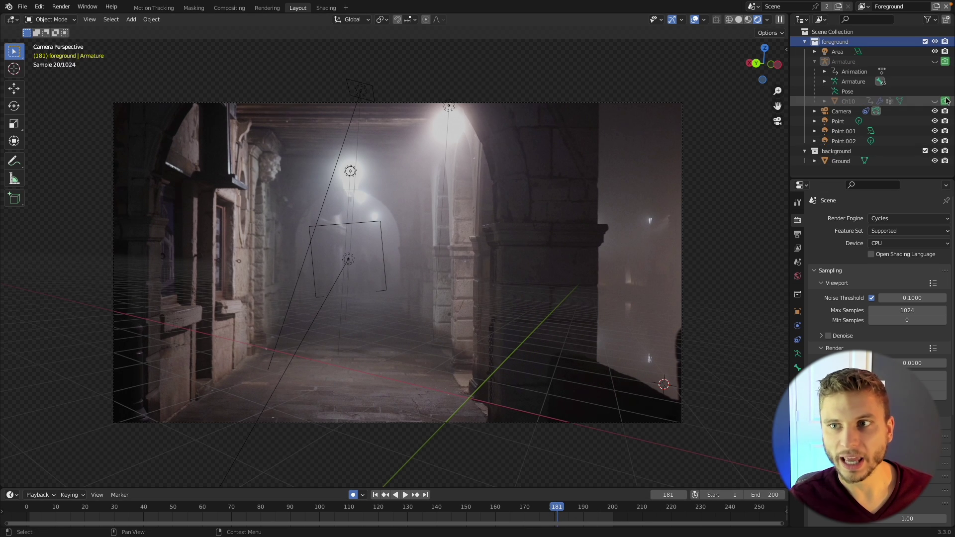
key(i)
key(i)
key(Right)
key(Right)
key(Right)
key(Right)
key(Right)
key(Right)
key(Right)
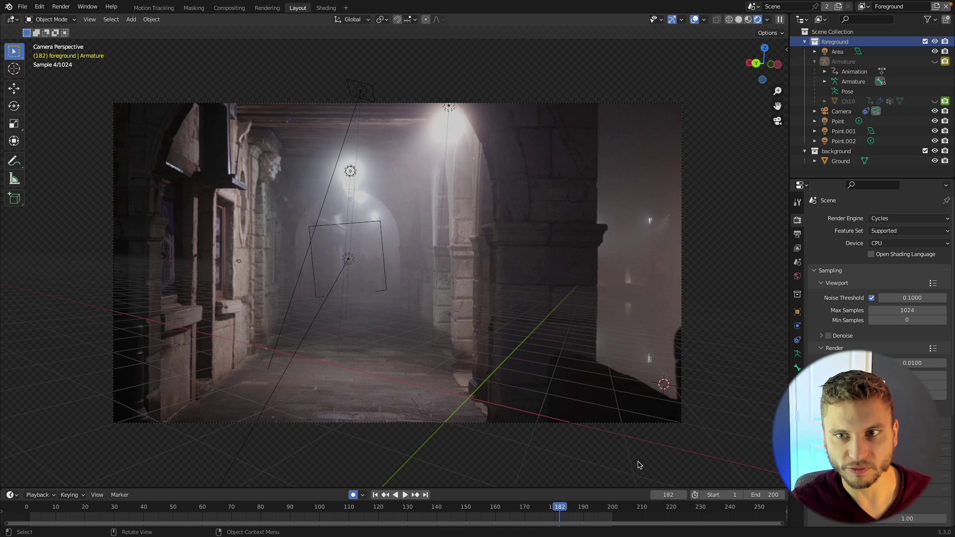
Unhide the Armature and its Ch10 mesh in the viewport and review the creature's render at frame 190.
click(935, 100)
click(935, 61)
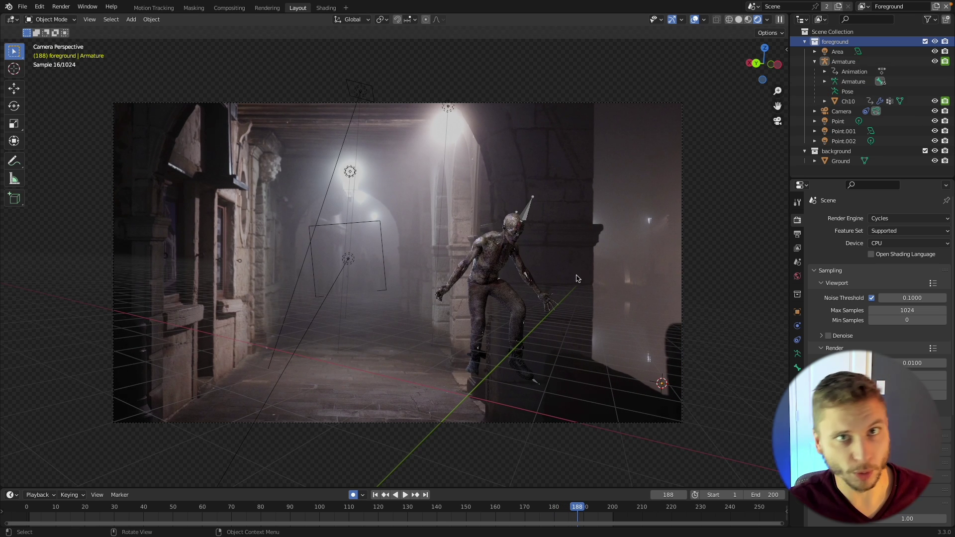
key(space)
drag(577, 513, 583, 512)
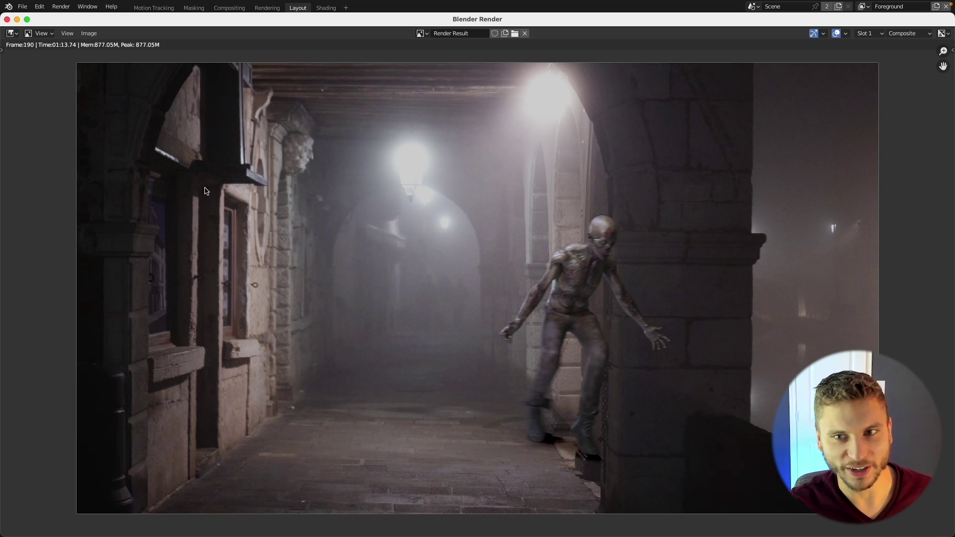
click(6, 19)
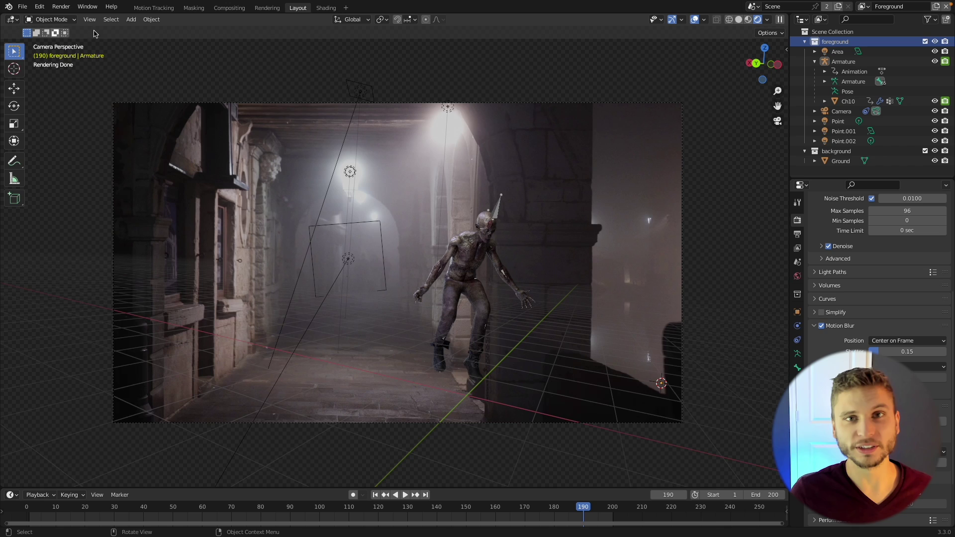
Add a Mask node to the compositing tree and assign the pillar mask to it.
click(234, 10)
scroll(286, 156, up, 2)
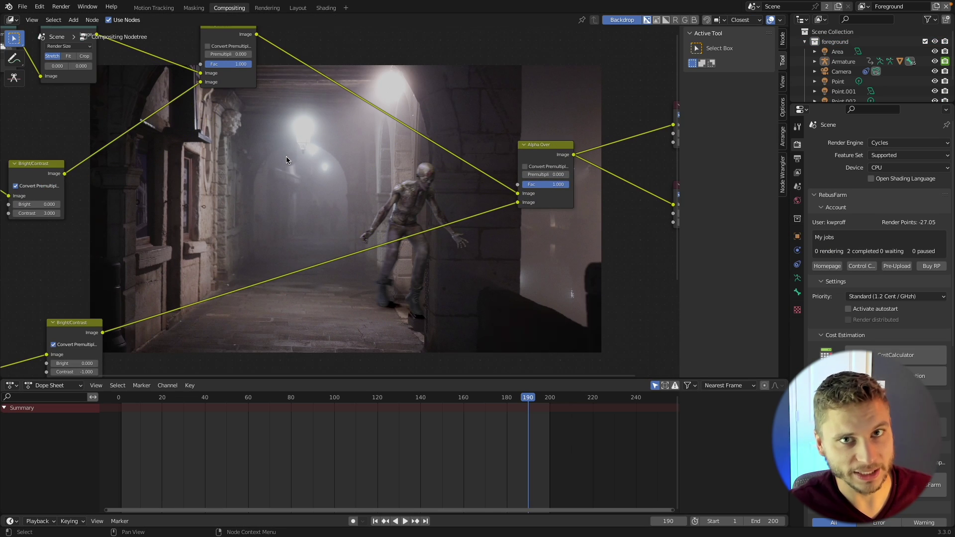
scroll(286, 160, down, 3)
middle_drag(273, 161, 349, 194)
key(shift+a)
click(332, 200)
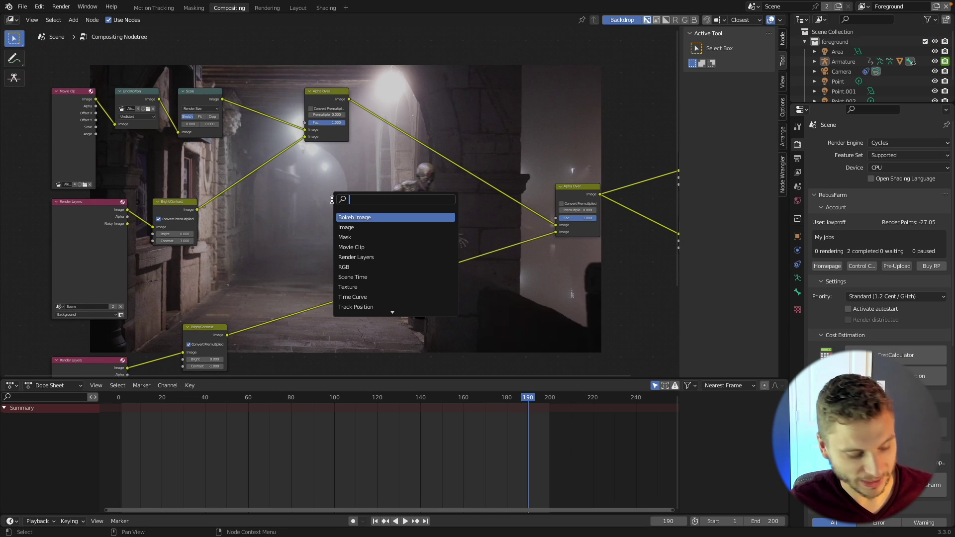
text(mask)
key(Return)
click(254, 198)
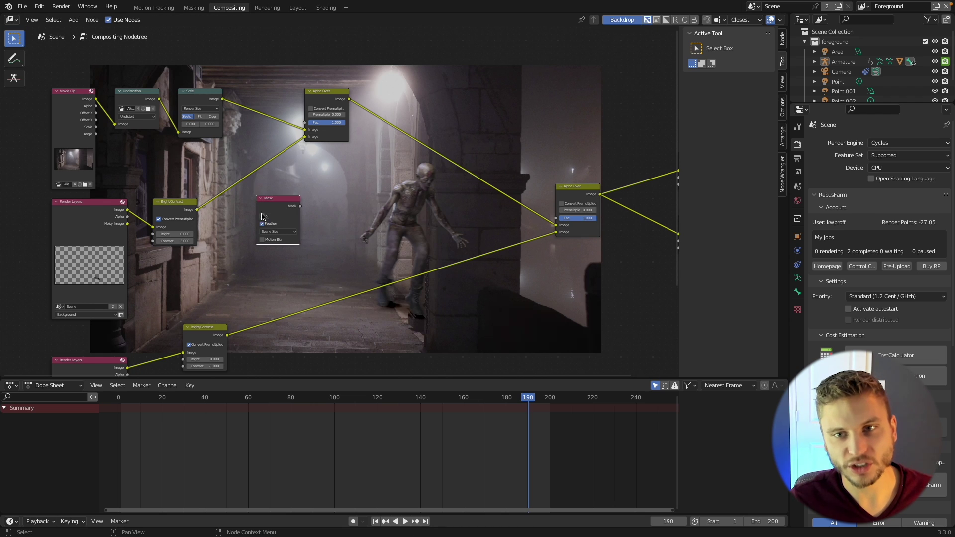
click(263, 217)
click(275, 231)
middle_drag(370, 224, 292, 207)
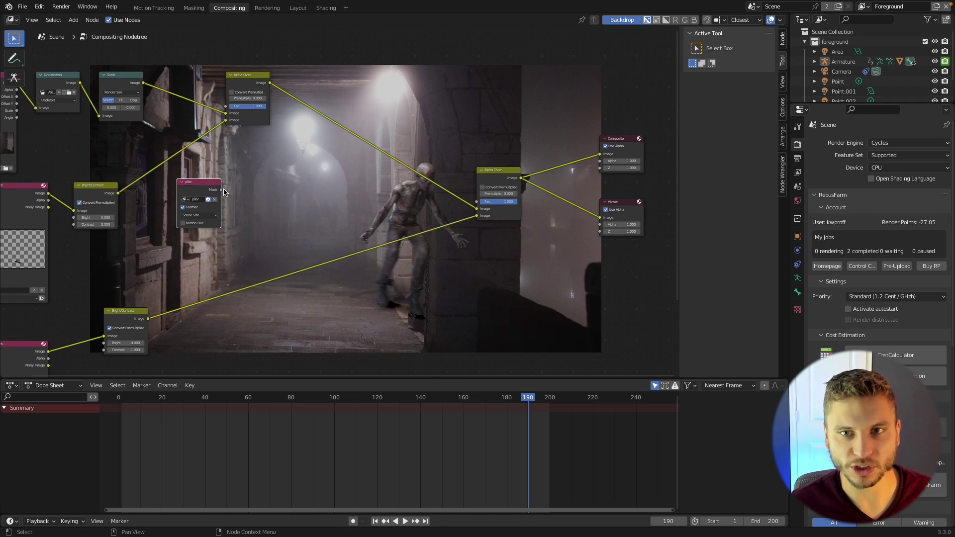
Feed the pillar mask into the final Alpha Over's factor through a new Invert node.
drag(222, 190, 477, 202)
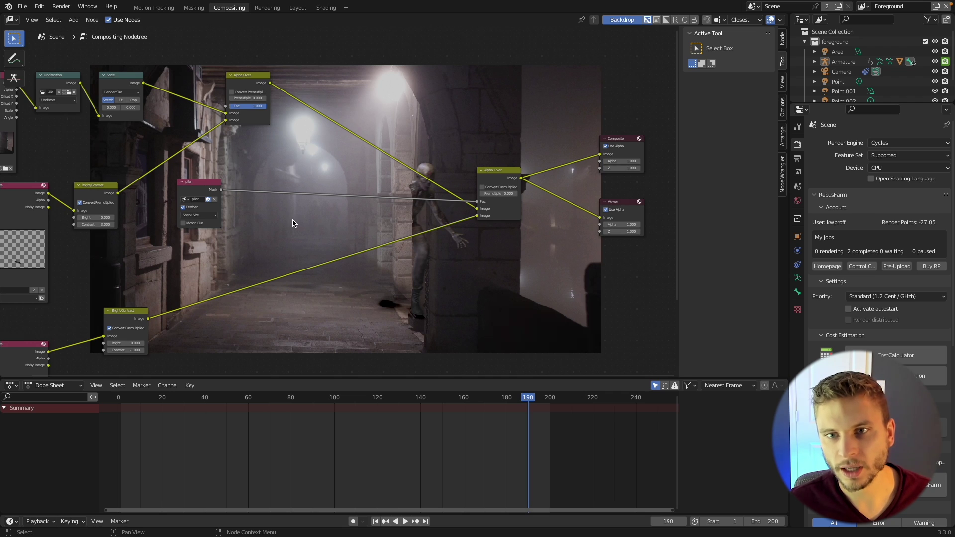
scroll(301, 222, up, 2)
key(shift+a)
text(inv)
key(Return)
click(225, 172)
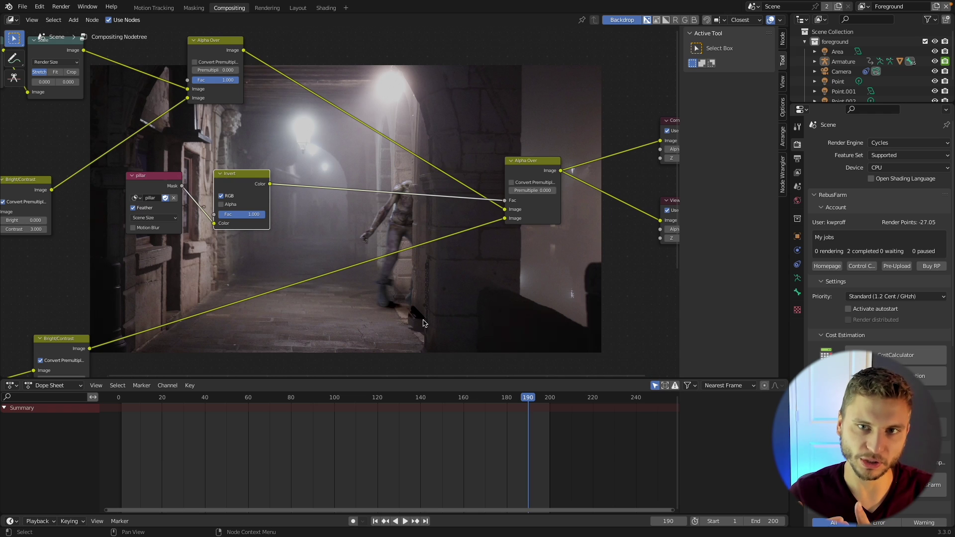
Insert a Blur node between the Invert node and the Alpha Over factor.
scroll(388, 269, up, 1)
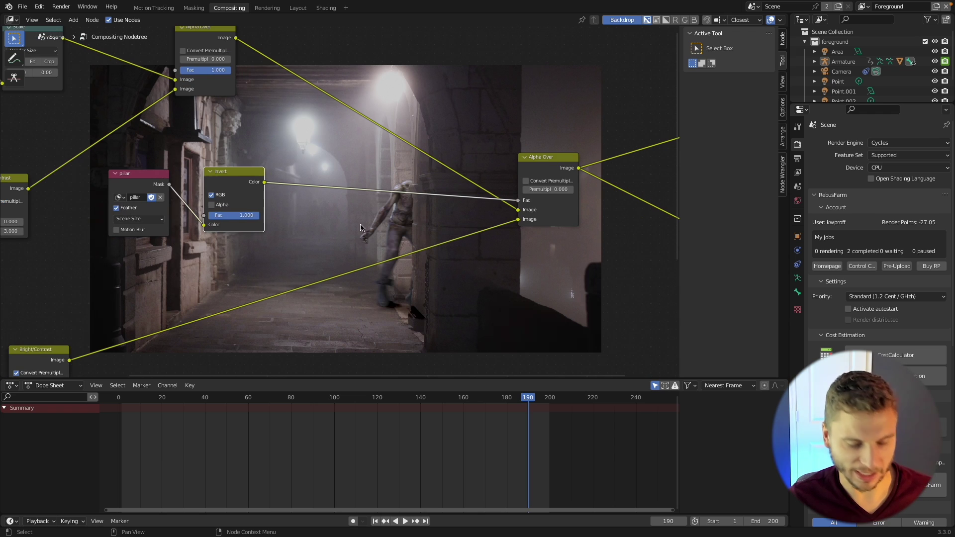
drag(249, 178, 242, 179)
key(shift+a)
click(309, 202)
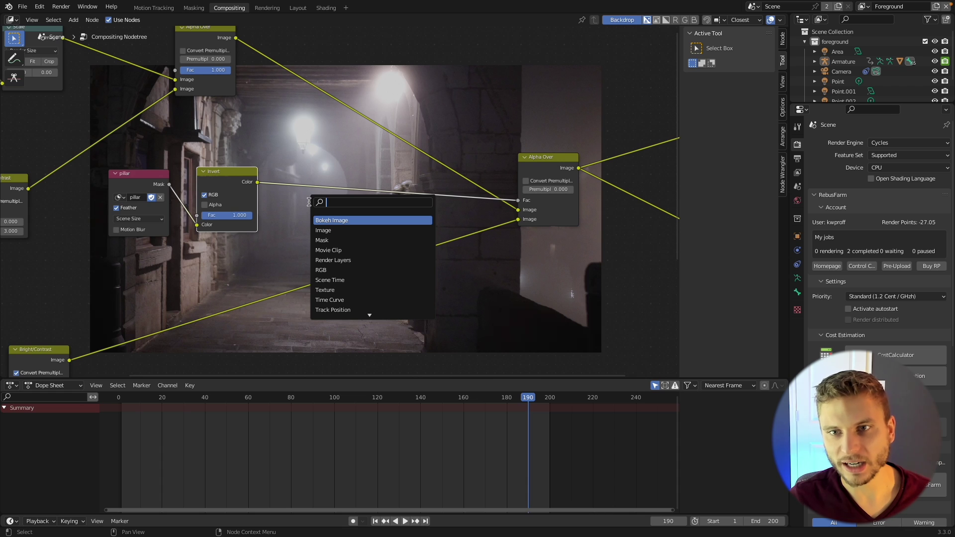
text(blur)
key(Return)
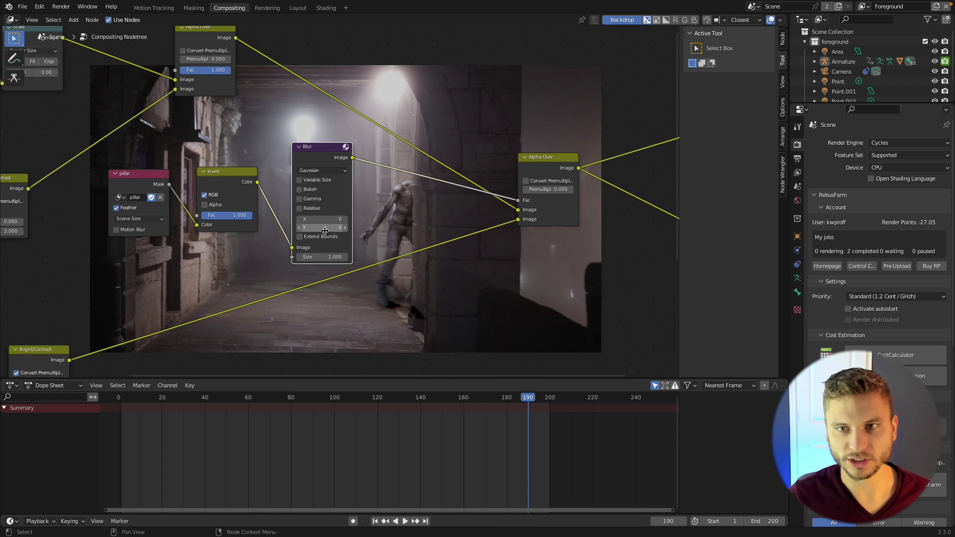
Set the Blur node's X and Y to 2 and its Size to 2.
click(322, 221)
text(2)
key(Tab)
text(2)
key(Tab)
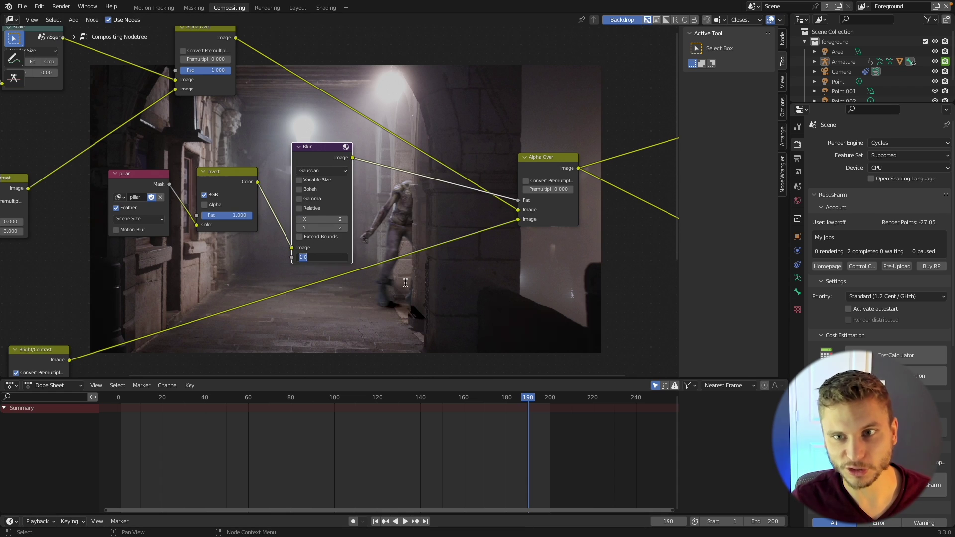
text(2)
key(Return)
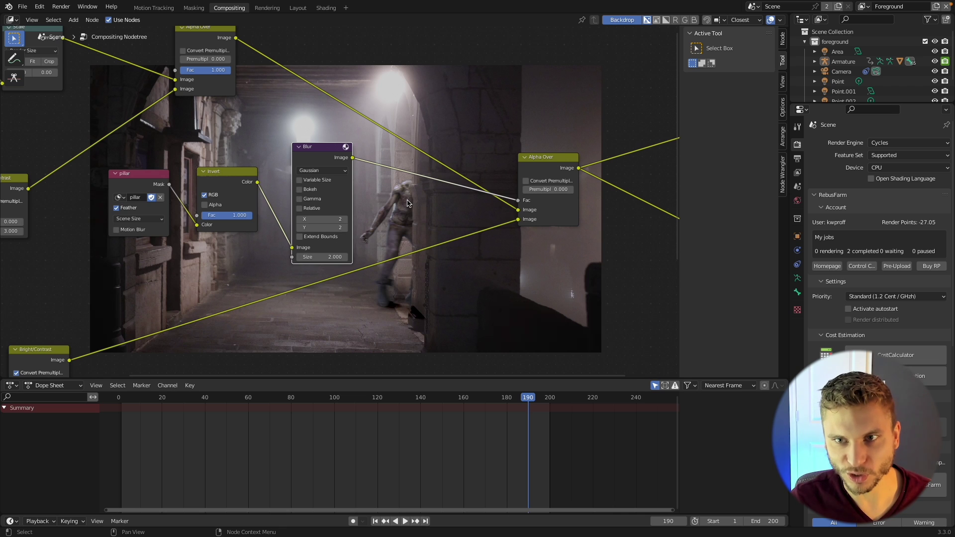
Preview the 3D scene in the Layout workspace with Rendered shading through the camera.
scroll(408, 203, up, 2)
click(298, 8)
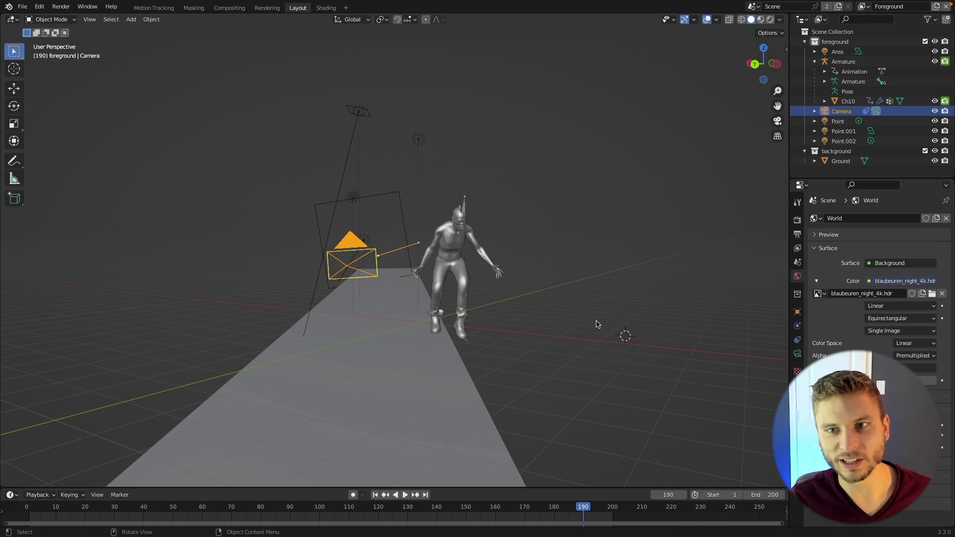
key(z)
click(581, 223)
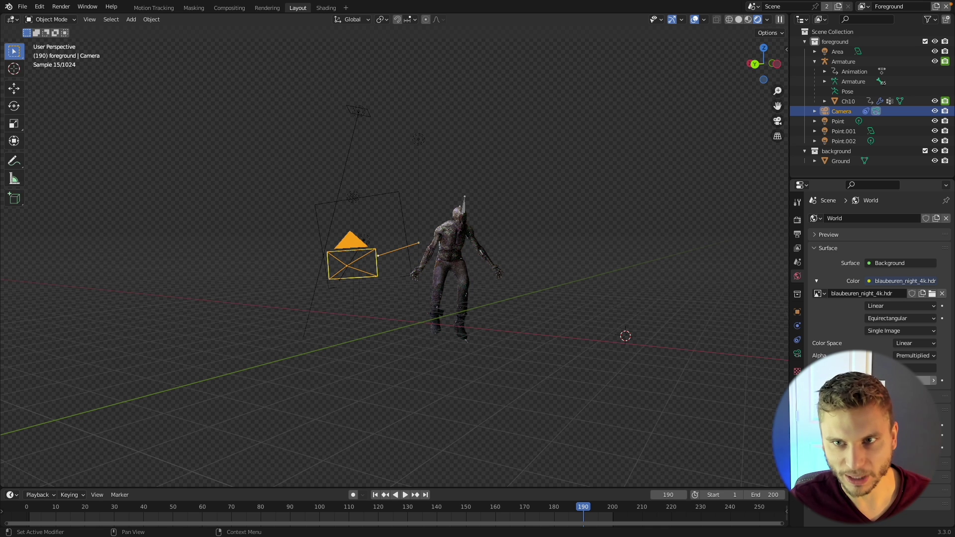
key(grave)
click(403, 357)
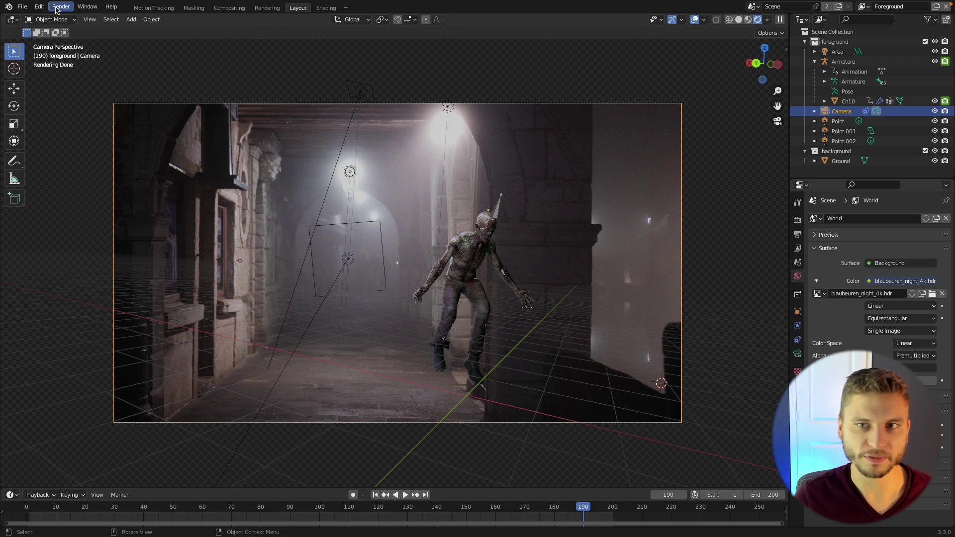
Move the timeline to frame 199 and render that frame as a still image.
drag(595, 511, 610, 513)
key(space)
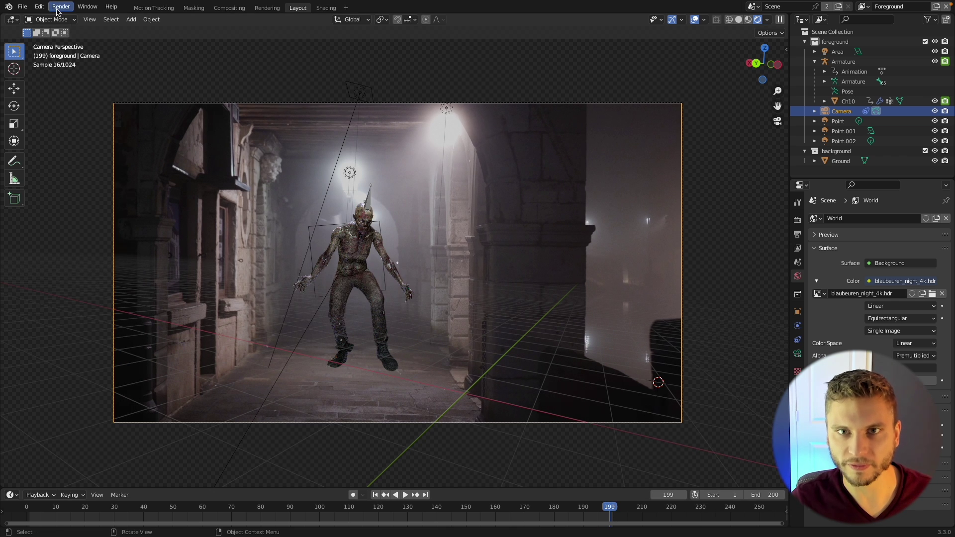
click(61, 7)
click(66, 19)
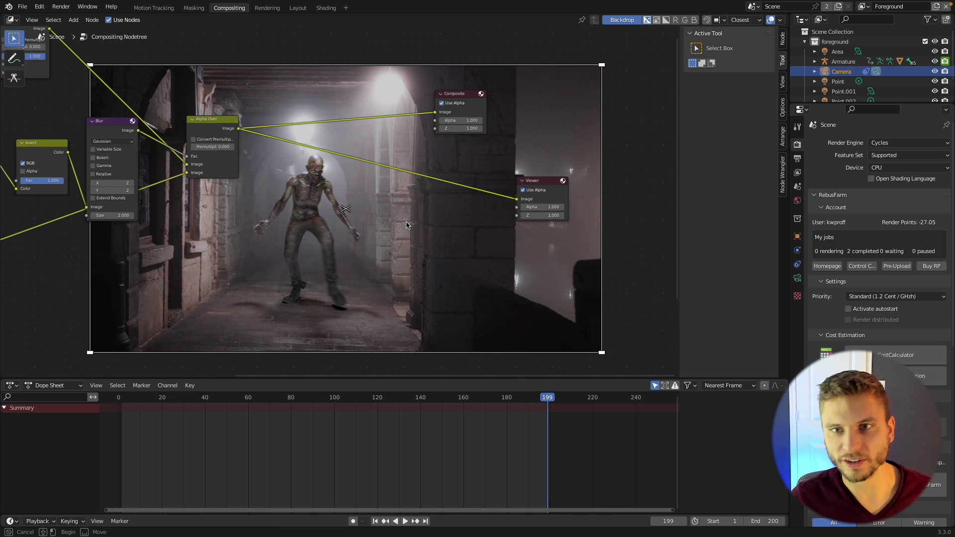
Insert a Color Balance node between the final Alpha Over and the Viewer node.
scroll(250, 254, up, 2)
key(shift+a)
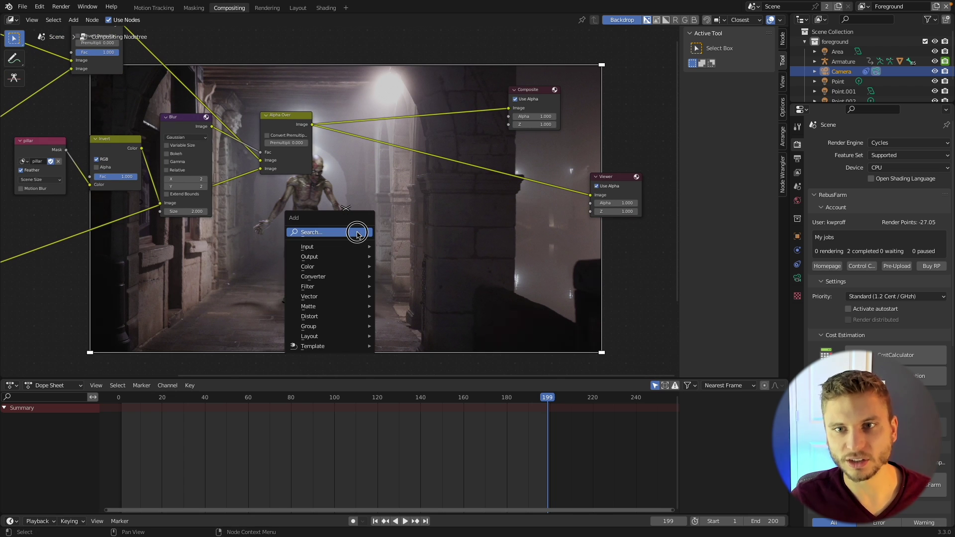
text(col)
key(Down)
key(Down)
key(Down)
key(Down)
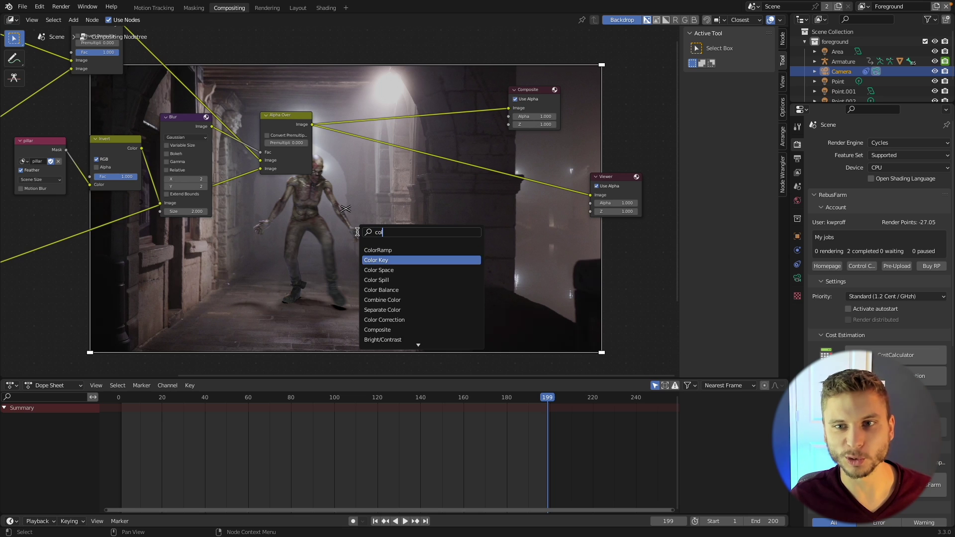
key(Return)
click(396, 174)
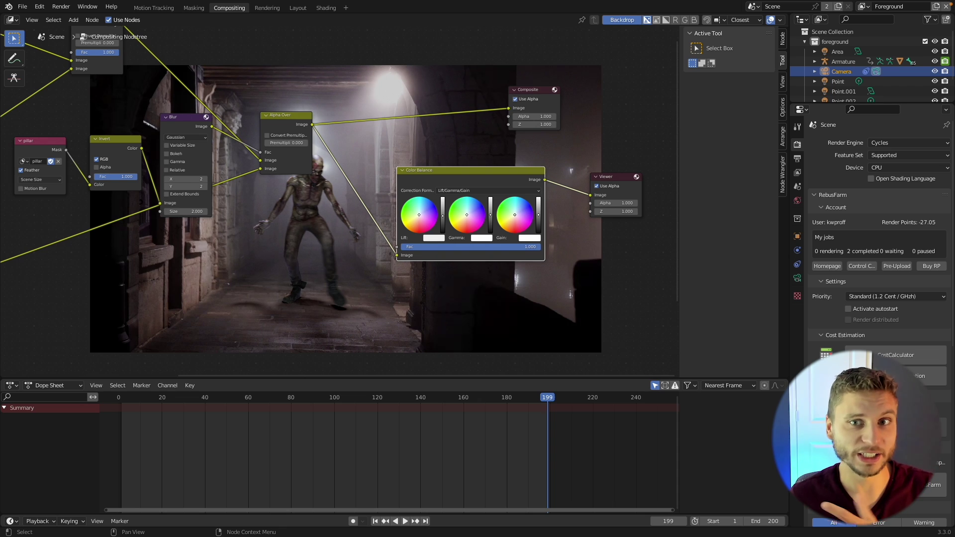
Tint the Color Balance node's Lift slightly toward blue and fine-tune its Gain and Gamma brightness.
middle_drag(420, 228, 331, 263)
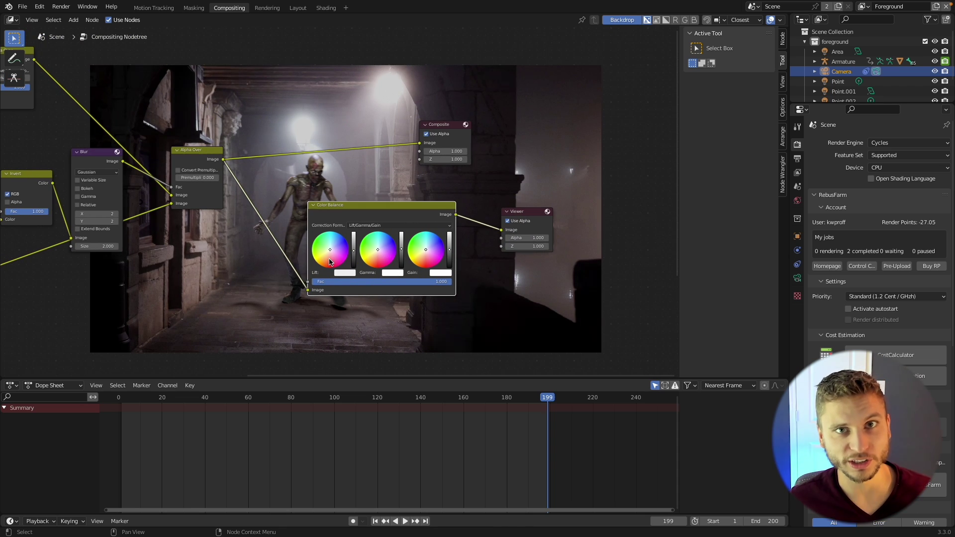
drag(330, 263, 332, 246)
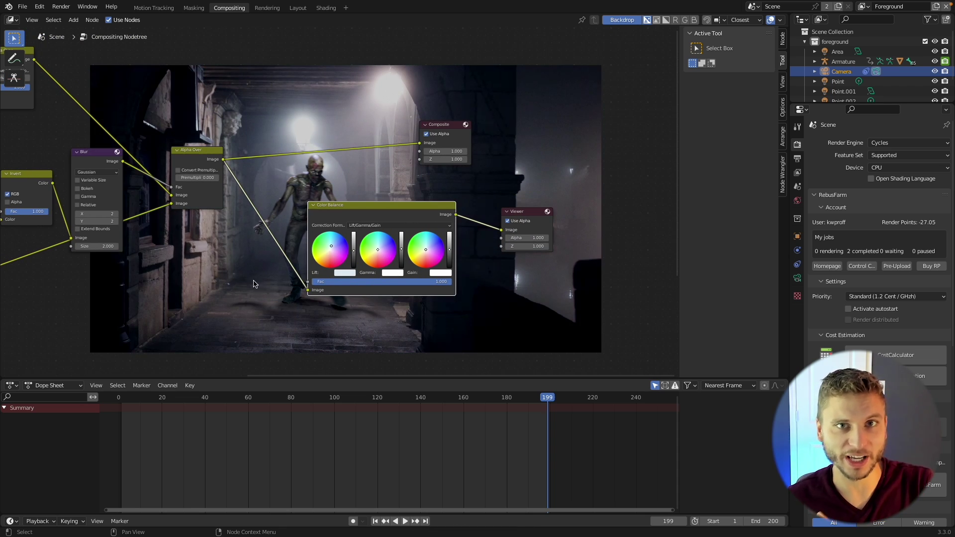
middle_drag(253, 283, 288, 249)
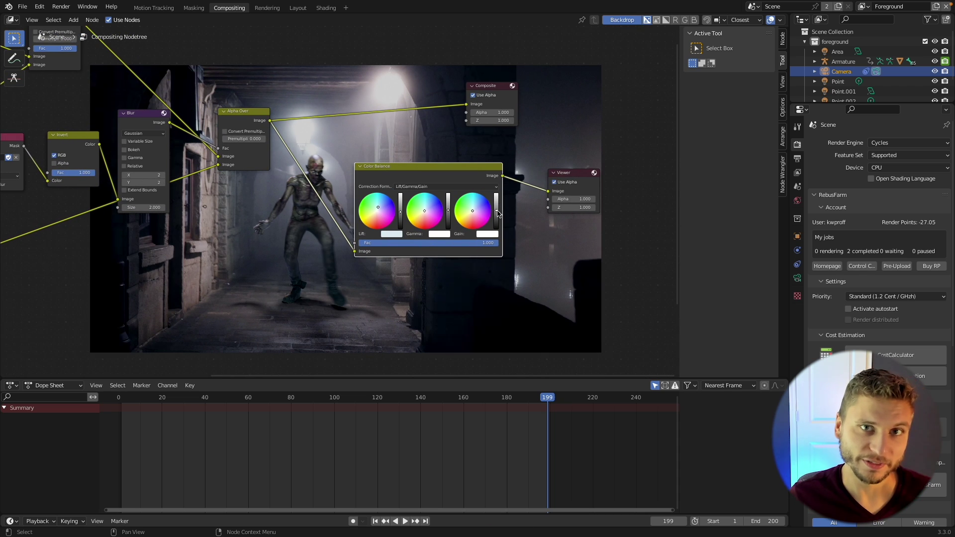
drag(497, 211, 449, 211)
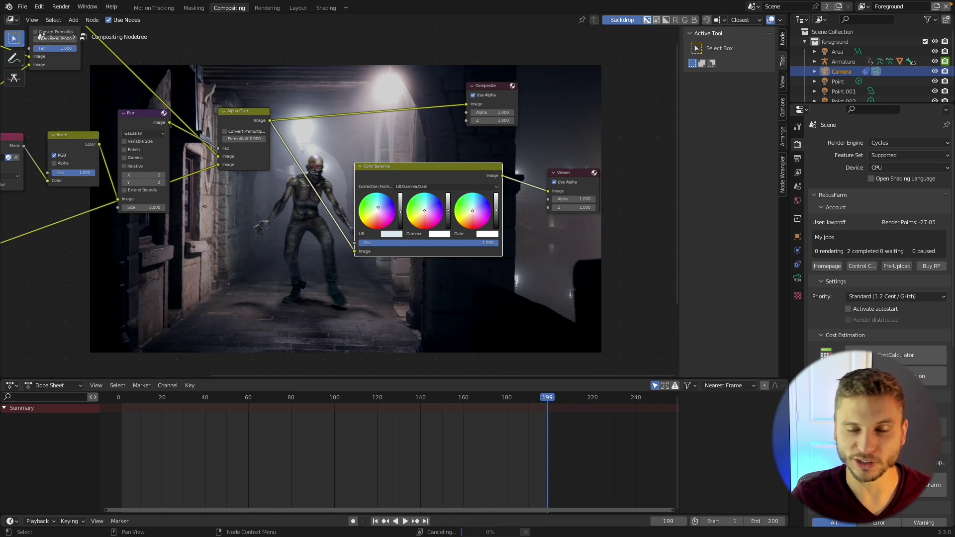
middle_drag(337, 297, 240, 335)
scroll(339, 214, up, 3)
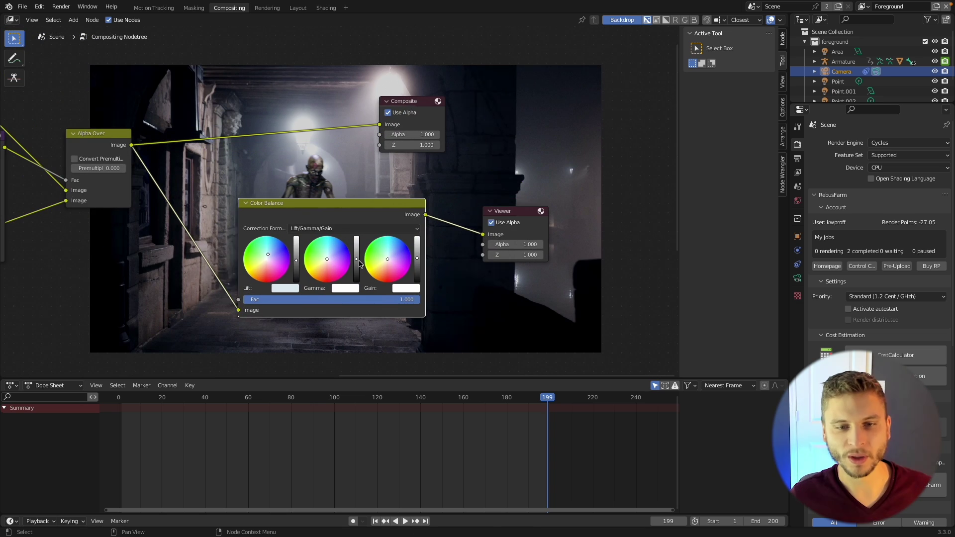
drag(358, 259, 358, 257)
Reposition the Composite node, connect the Color Balance output to its image input, and inspect the graded creature shot.
click(261, 155)
scroll(349, 160, down, 1)
middle_drag(373, 161, 411, 205)
scroll(385, 211, down, 4)
drag(429, 162, 525, 168)
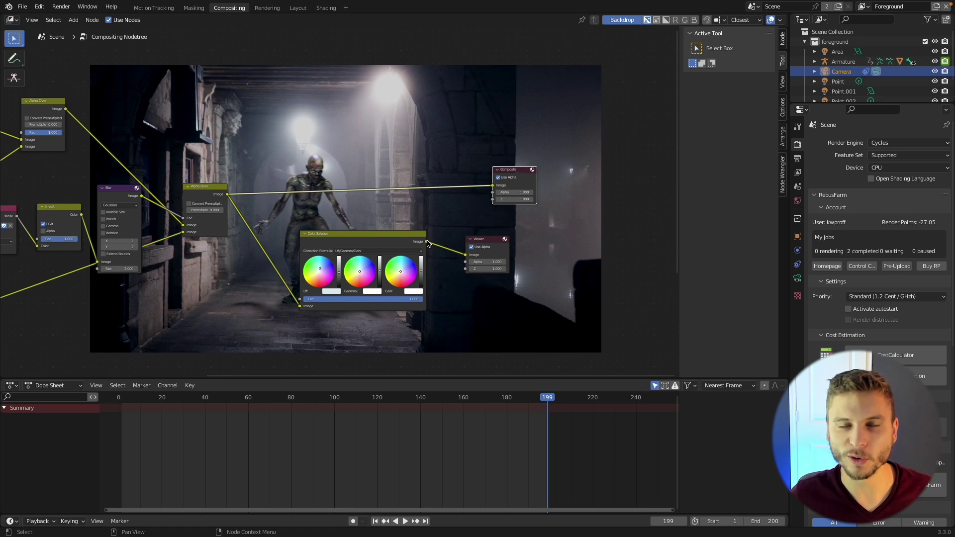
drag(427, 241, 492, 186)
middle_drag(460, 229, 536, 71)
middle_drag(427, 210, 360, 231)
scroll(468, 211, up, 1)
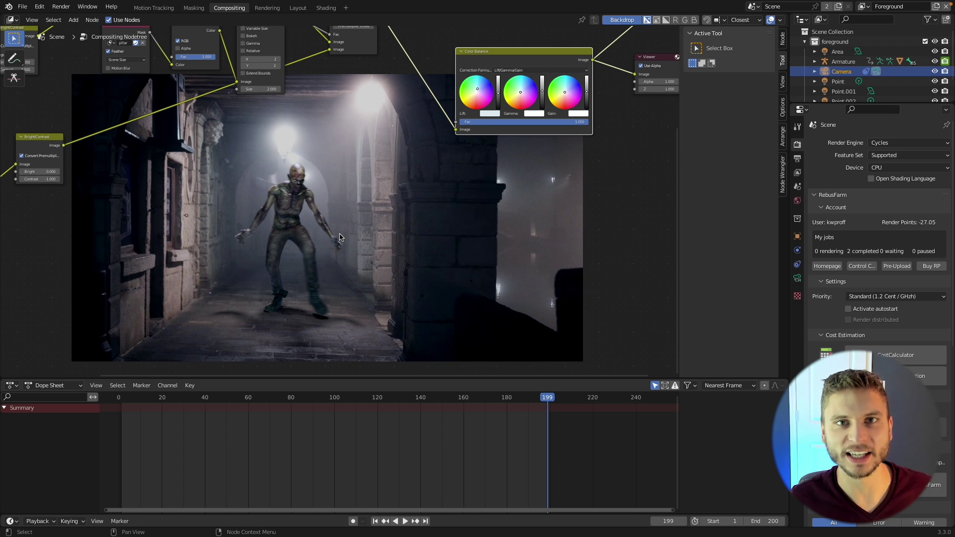